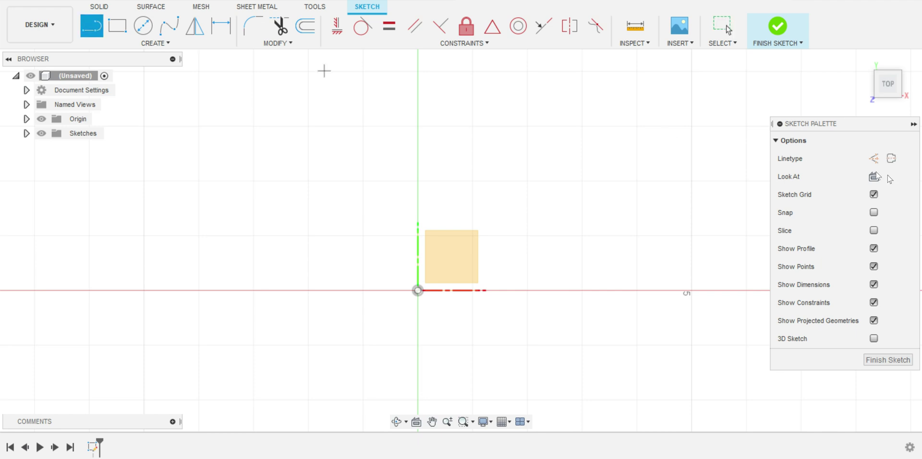
- Draw a 54 in horizontal construction line starting at the origin
{"action": "left_click", "coordinate": [873, 159]}
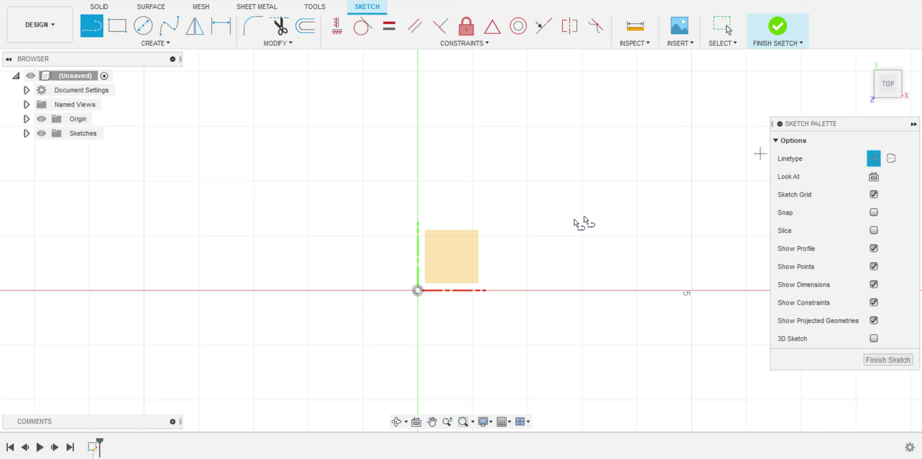
{"action": "left_click", "coordinate": [418, 290]}
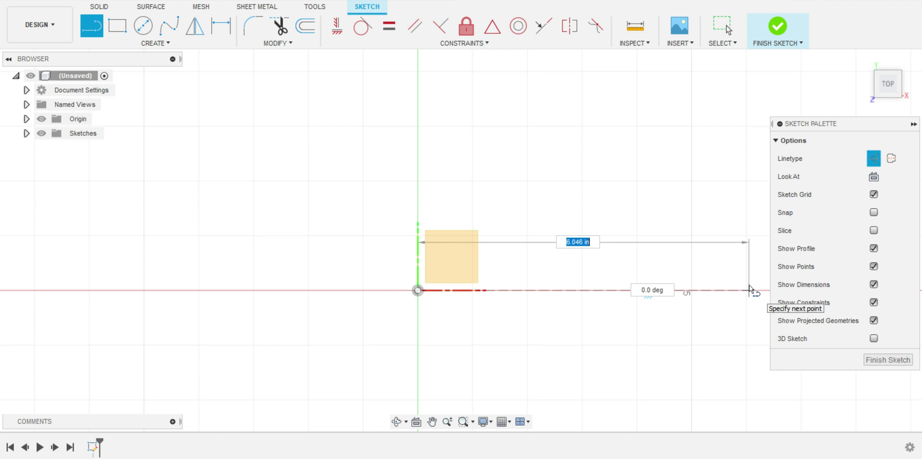
{"action": "type", "text": "17"}
{"action": "key", "text": "Return"}
{"action": "key", "text": "Escape"}
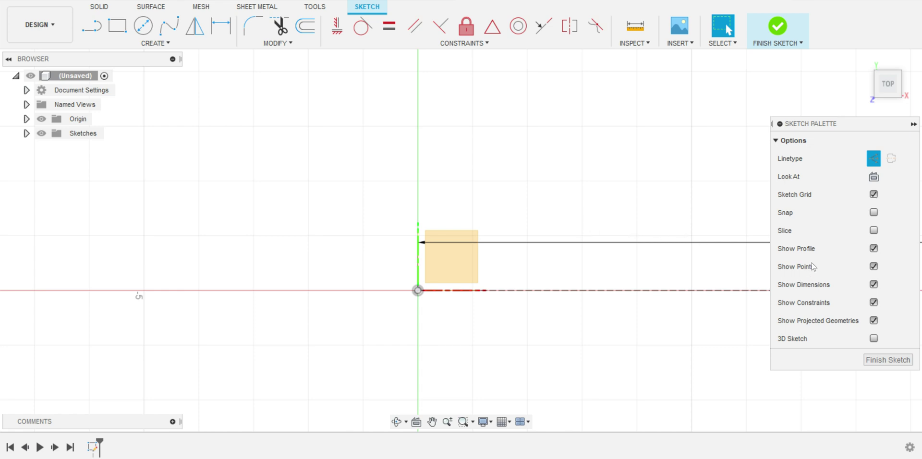
{"action": "left_click", "coordinate": [169, 27]}
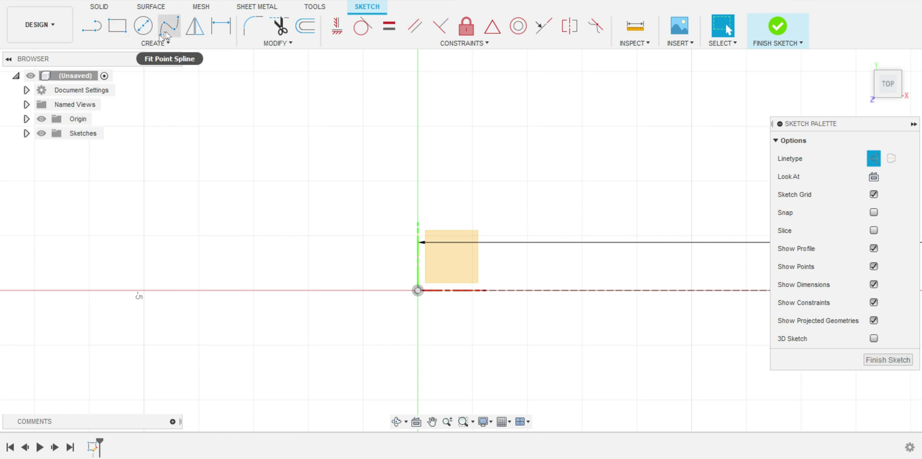
{"action": "left_click", "coordinate": [417, 290]}
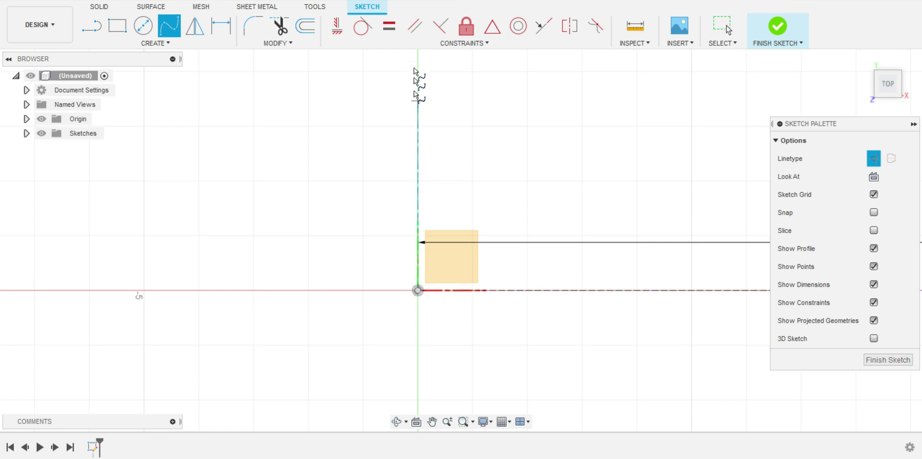
{"action": "key", "text": "Escape"}
- Draw a 36 in vertical construction line upward from the origin
{"action": "left_click", "coordinate": [92, 26]}
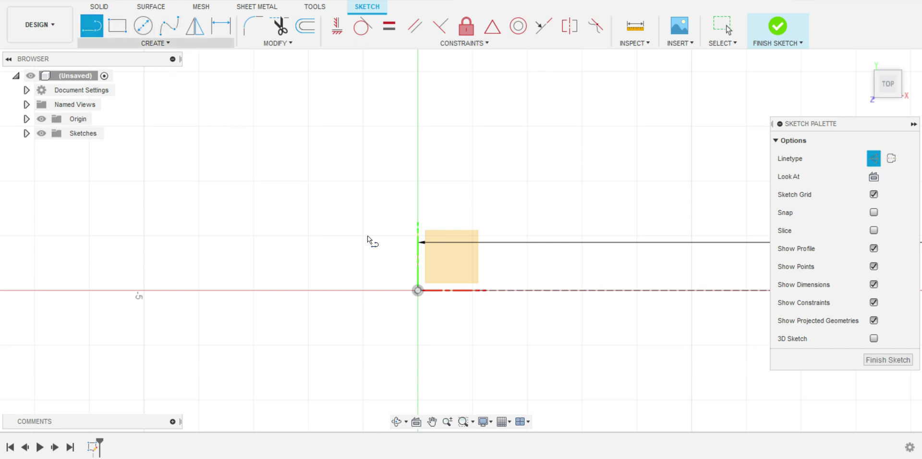
{"action": "type", "text": "6"}
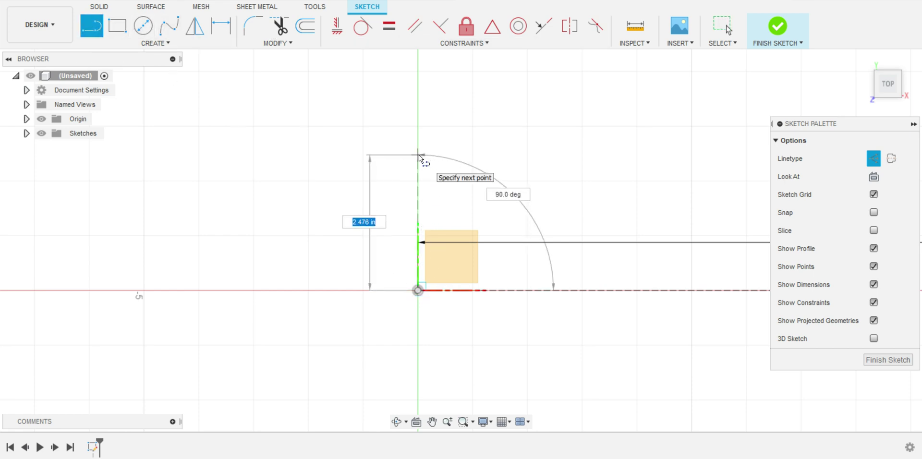
{"action": "key", "text": "Tab"}
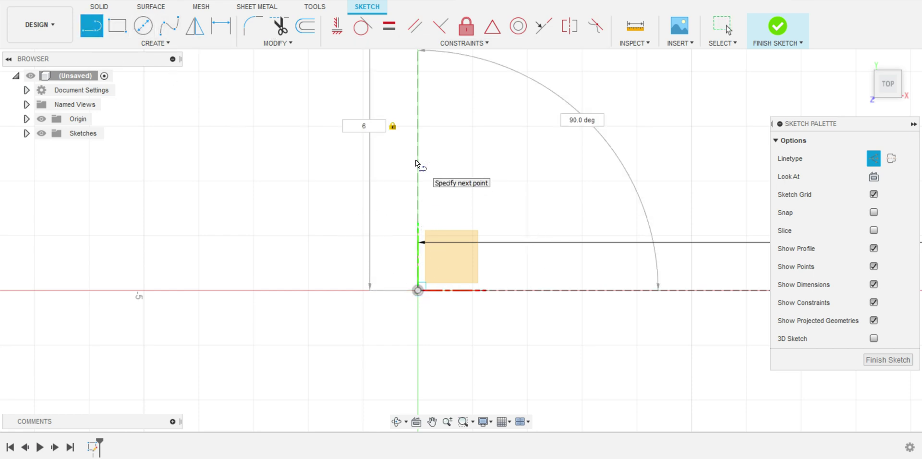
{"action": "type", "text": "36"}
{"action": "key", "text": "Return"}
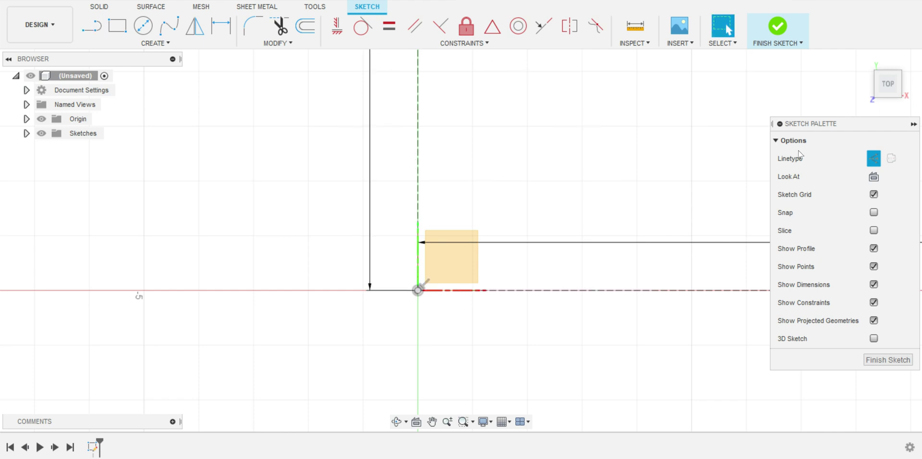
- Draw a 38 in vertical construction line upward from the midpoint of the 54 in horizontal line
{"action": "mouse_move", "coordinate": [706, 183]}
{"action": "middle_mouse_down"}
{"action": "mouse_move", "coordinate": [345, 278]}
{"action": "mouse_move", "coordinate": [582, 278]}
{"action": "mouse_move", "coordinate": [672, 248]}
{"action": "mouse_move", "coordinate": [439, 224]}
{"action": "mouse_move", "coordinate": [469, 229]}
{"action": "mouse_move", "coordinate": [404, 259]}
{"action": "middle_mouse_up"}
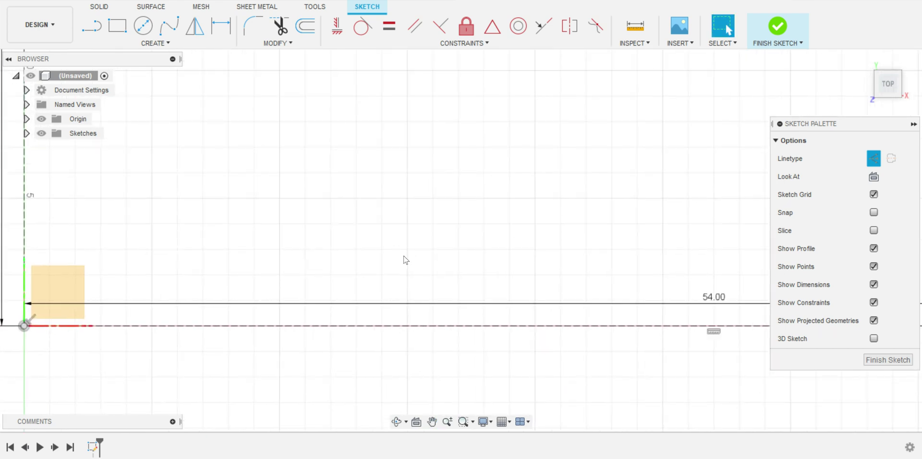
{"action": "mouse_move", "coordinate": [547, 200]}
{"action": "middle_mouse_down"}
{"action": "mouse_move", "coordinate": [559, 199]}
{"action": "mouse_move", "coordinate": [476, 249]}
{"action": "mouse_move", "coordinate": [498, 253]}
{"action": "middle_mouse_up"}
{"action": "middle_click_drag", "start_coordinate": [562, 226], "coordinate": [531, 274]}
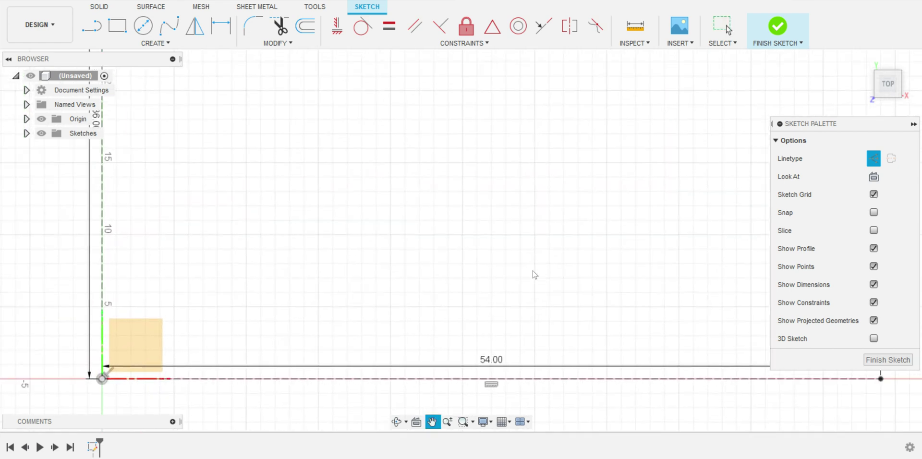
{"action": "scroll", "coordinate": [424, 235], "scroll_direction": "down", "scroll_amount": 1}
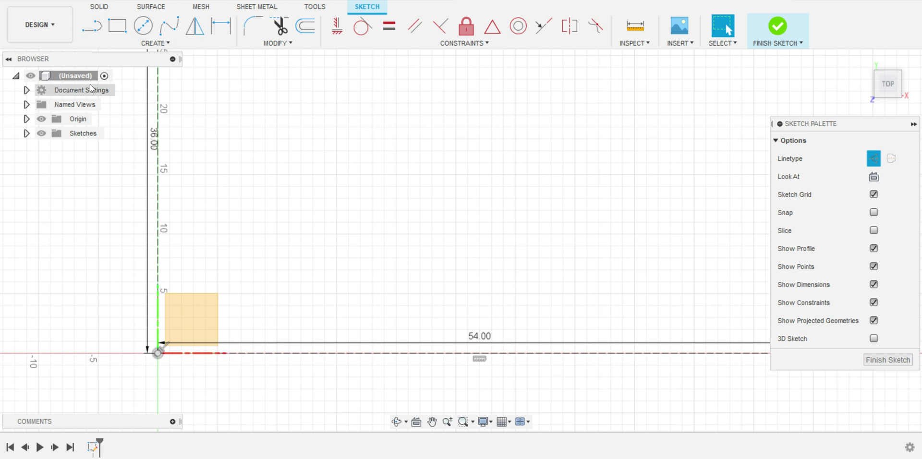
{"action": "left_click", "coordinate": [92, 27]}
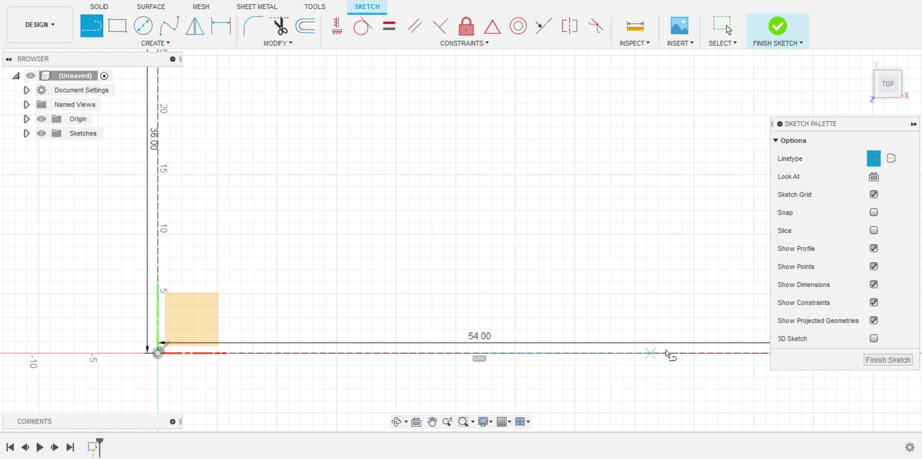
{"action": "middle_click_drag", "start_coordinate": [704, 345], "coordinate": [544, 353]}
{"action": "scroll", "coordinate": [544, 353], "scroll_direction": "down", "scroll_amount": 2}
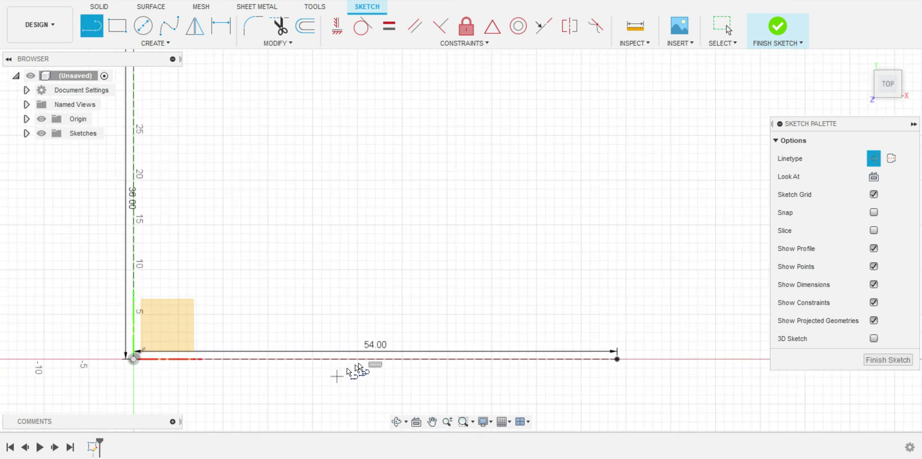
{"action": "left_click", "coordinate": [376, 360]}
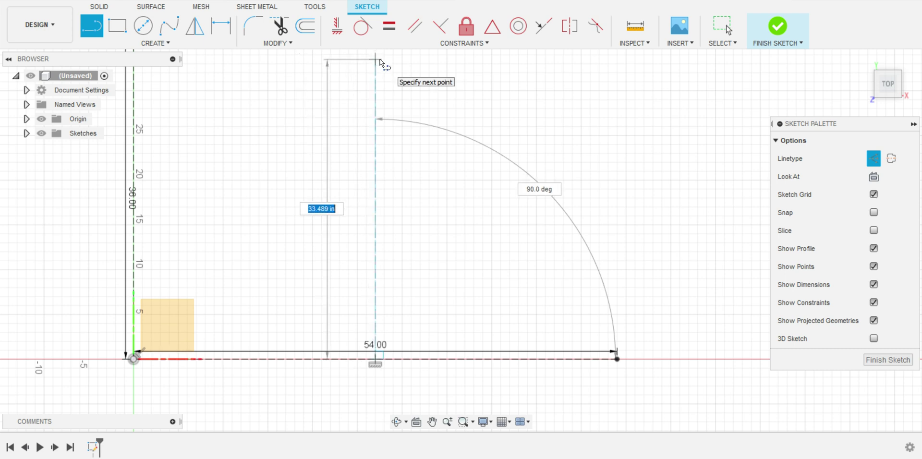
{"action": "type", "text": "38"}
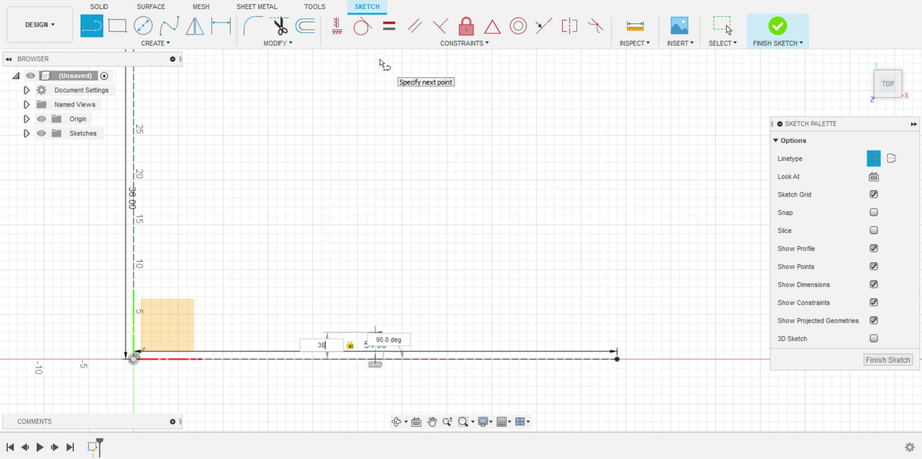
{"action": "key", "text": "Return"}
{"action": "key", "text": "Escape"}
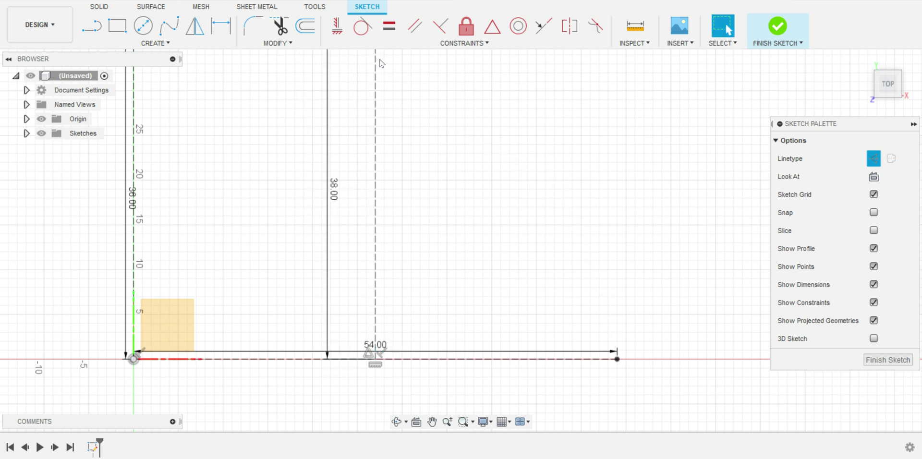
- Draw a horizontal construction line about 64.5 in long from the midpoint of the 36 in vertical line, and turn off construction linetype
{"action": "left_click", "coordinate": [91, 26]}
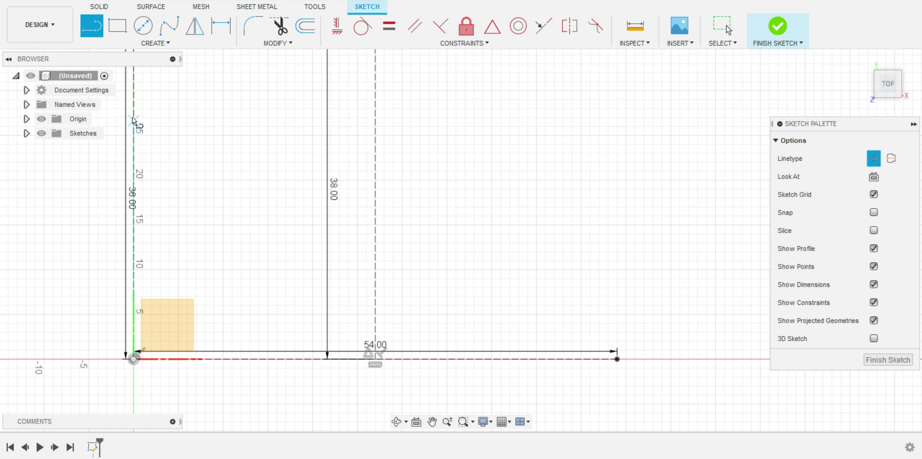
{"action": "scroll", "coordinate": [137, 159], "scroll_direction": "down", "scroll_amount": 3}
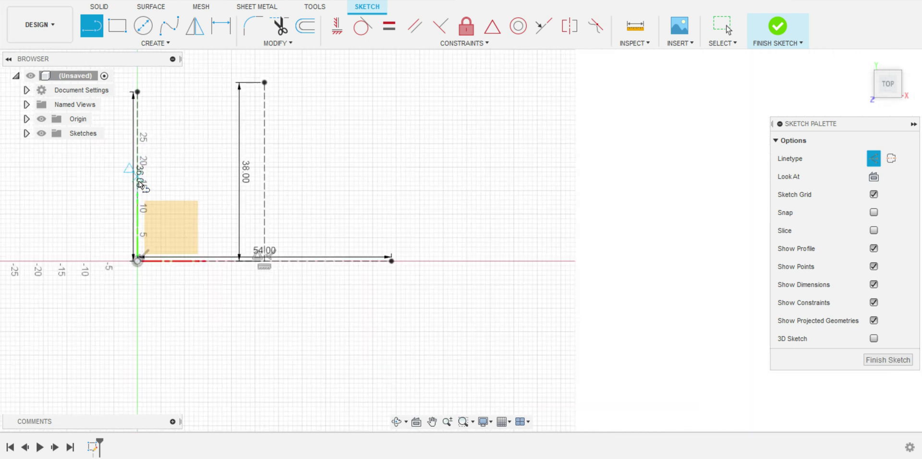
{"action": "left_click", "coordinate": [138, 177]}
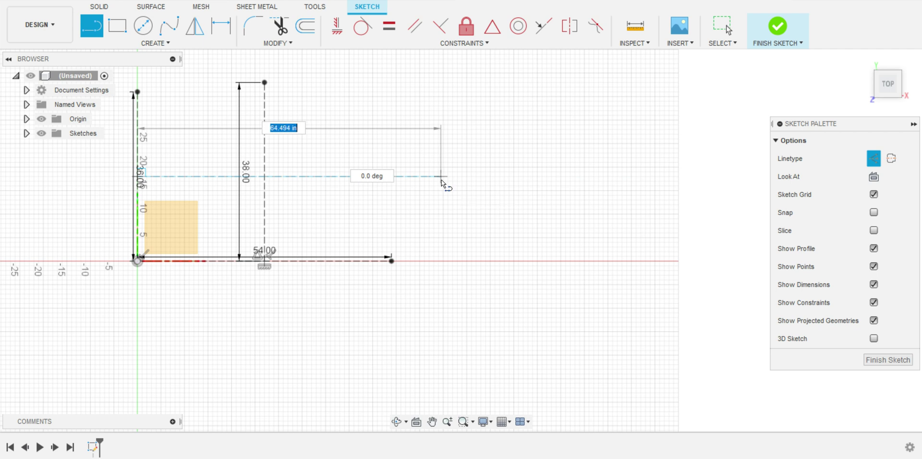
{"action": "left_click", "coordinate": [441, 177]}
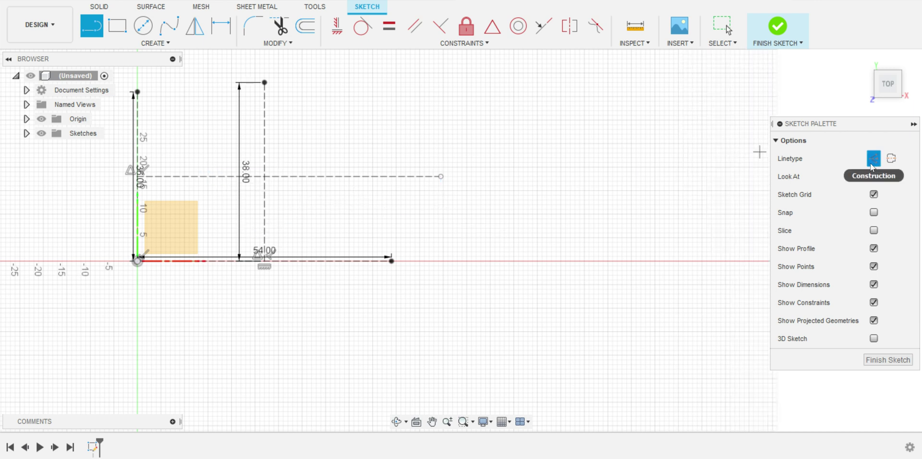
{"action": "key", "text": "Escape"}
{"action": "scroll", "coordinate": [226, 180], "scroll_direction": "down", "scroll_amount": 2}
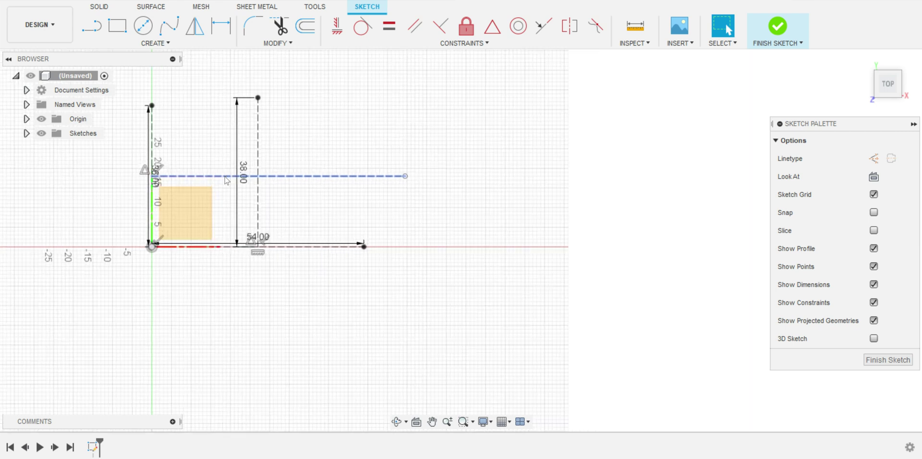
{"action": "scroll", "coordinate": [226, 180], "scroll_direction": "up", "scroll_amount": 2}
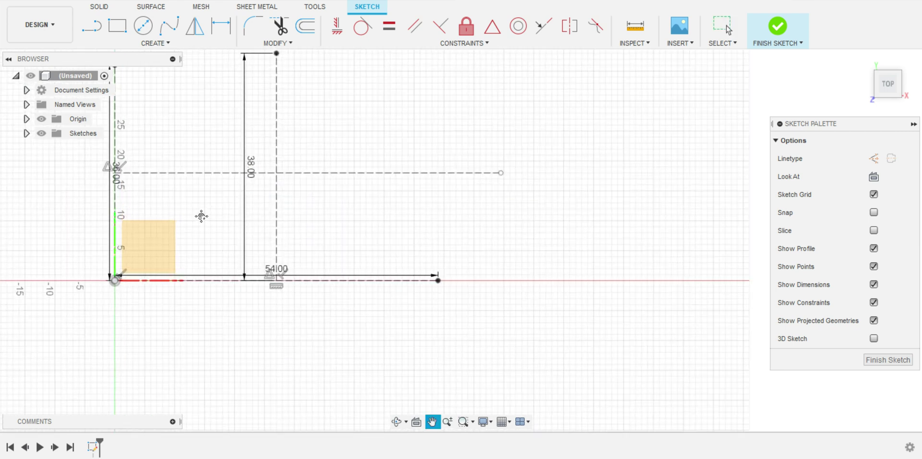
{"action": "middle_click_drag", "start_coordinate": [202, 215], "coordinate": [325, 243]}
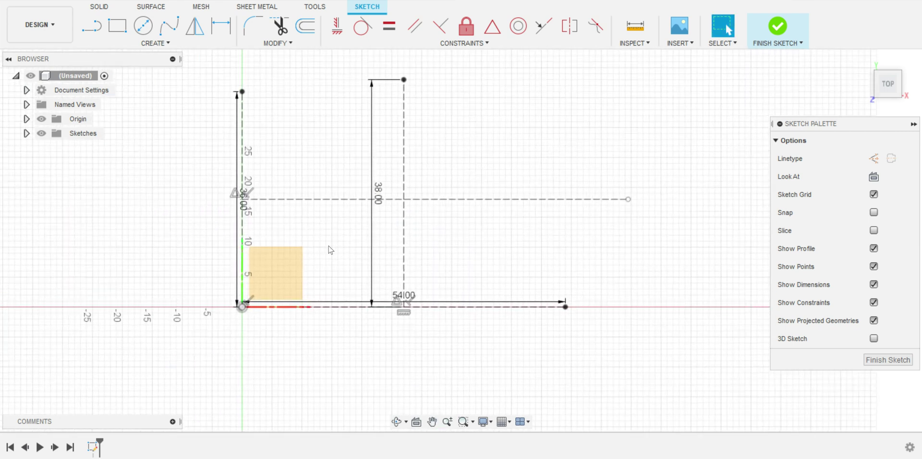
{"action": "key", "text": "r"}
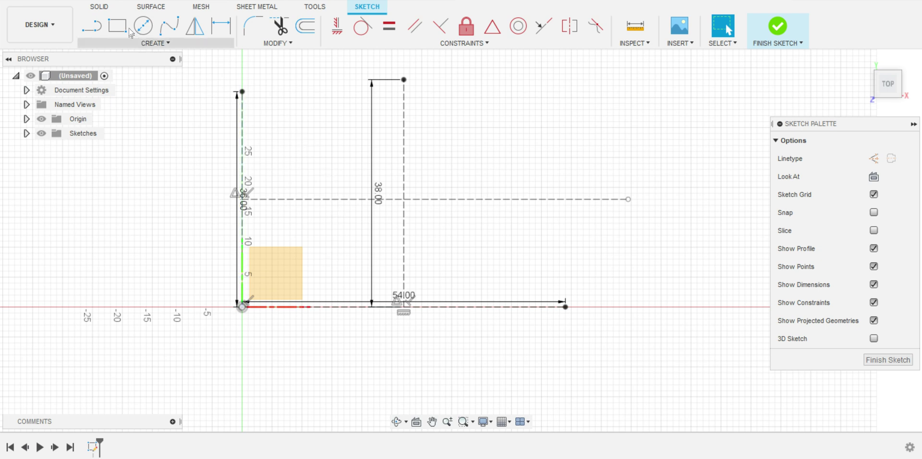
{"action": "left_click", "coordinate": [246, 308]}
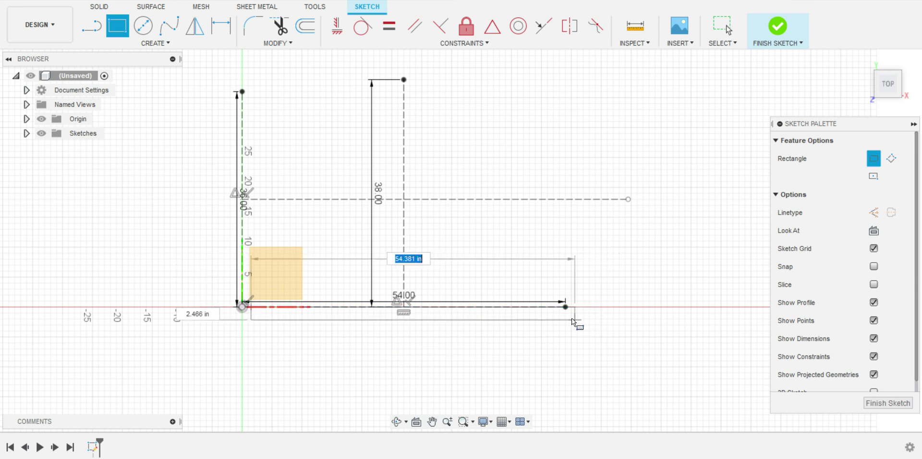
{"action": "key", "text": "Escape"}
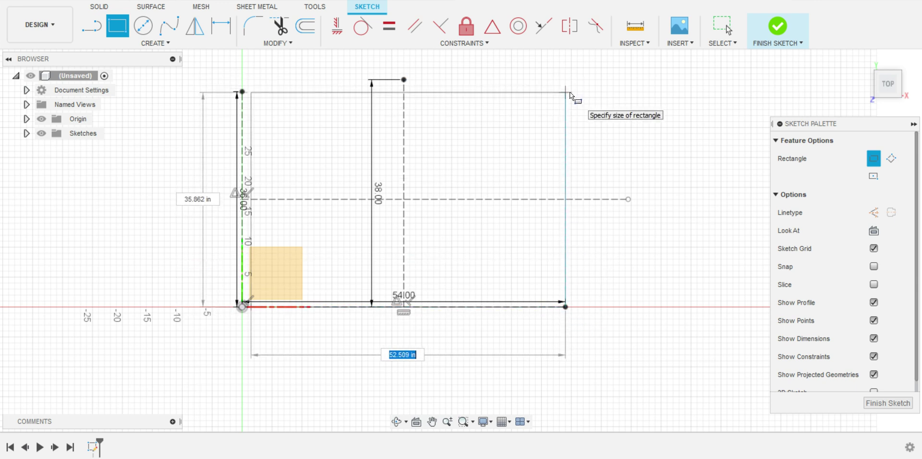
{"action": "scroll", "coordinate": [570, 91], "scroll_direction": "down", "scroll_amount": 1}
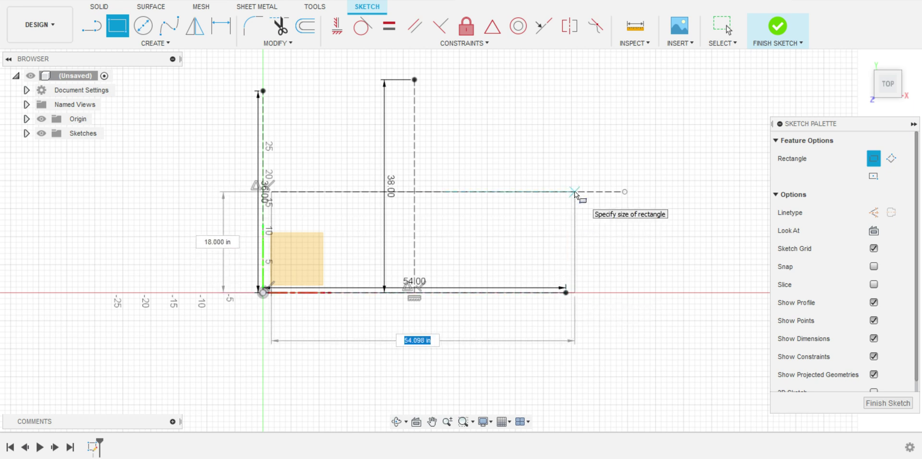
{"action": "key", "text": "Escape"}
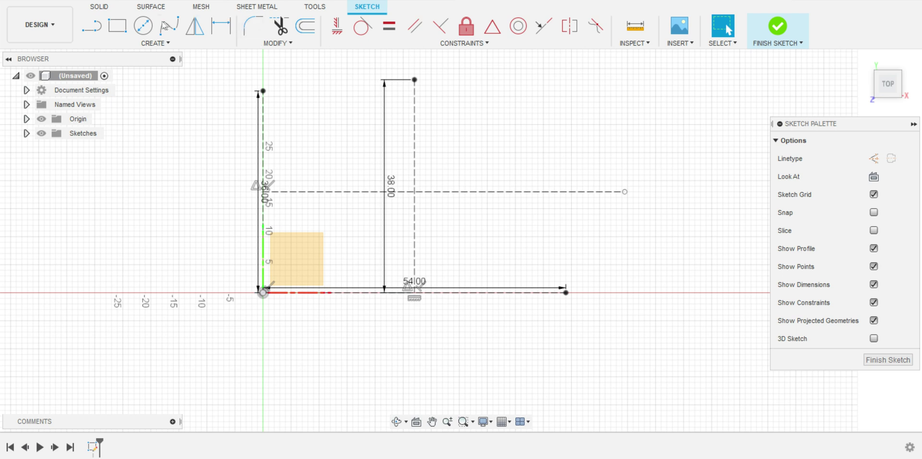
- Draw a rectangle 54 in wide and 36 in high with its lower-left corner at the origin
{"action": "left_click", "coordinate": [117, 26]}
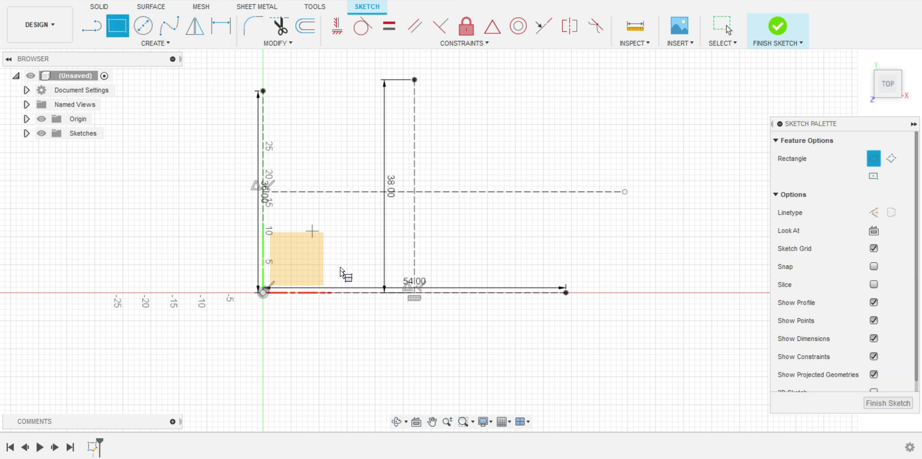
{"action": "left_click", "coordinate": [263, 291]}
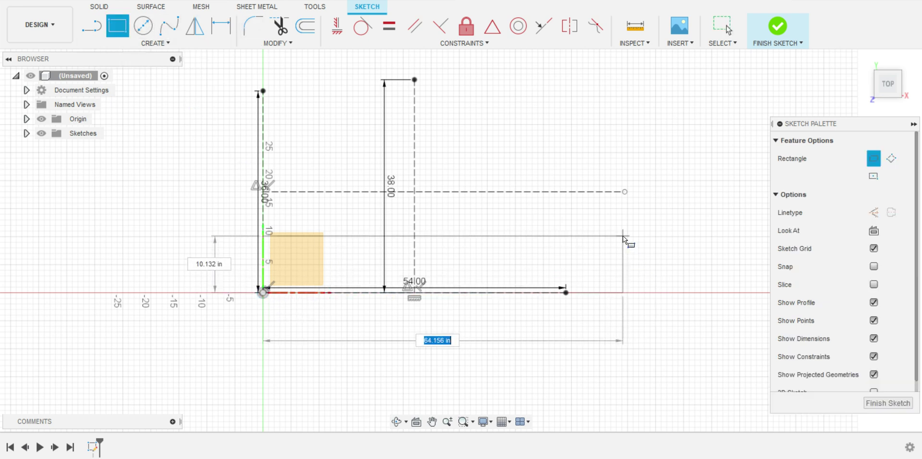
{"action": "key", "text": "Tab"}
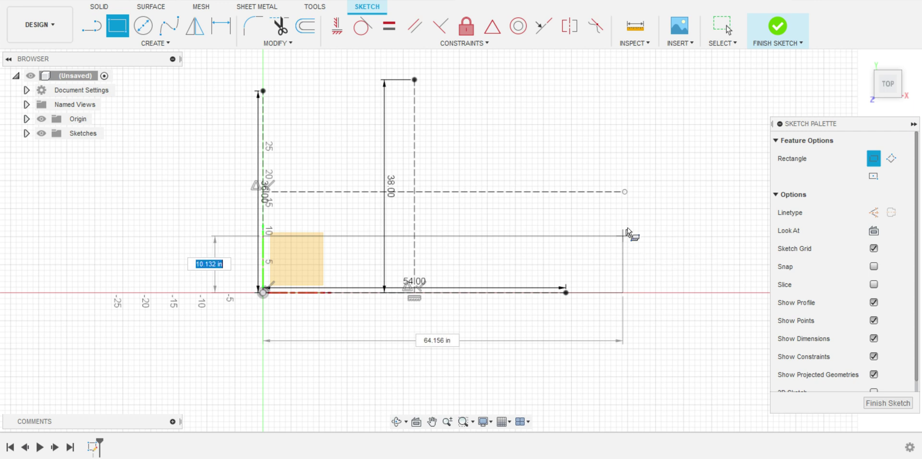
{"action": "type", "text": "4"}
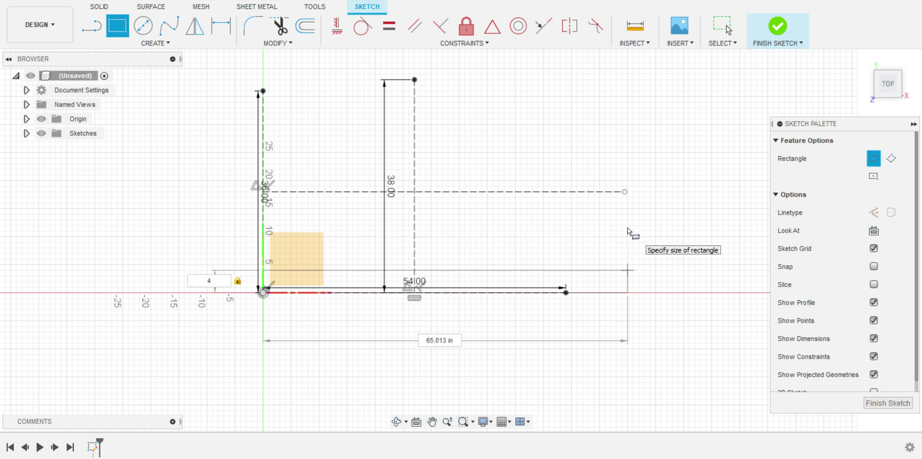
{"action": "key", "text": "Tab"}
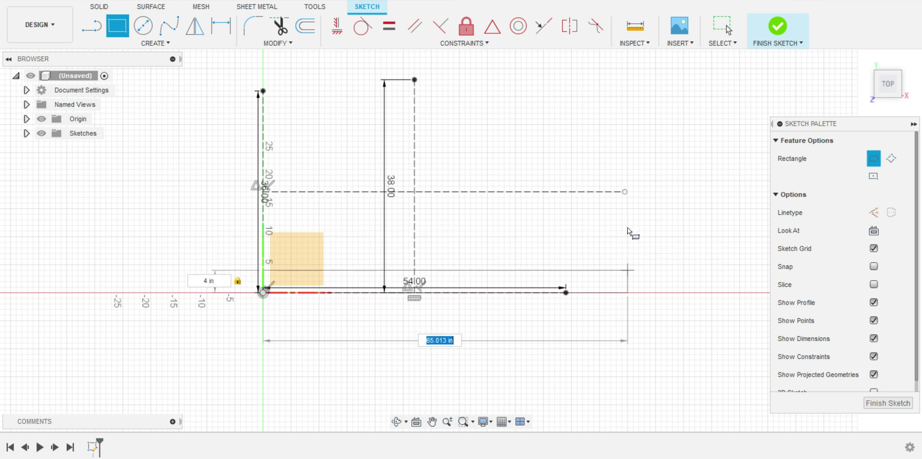
{"action": "key", "text": "BackSpace"}
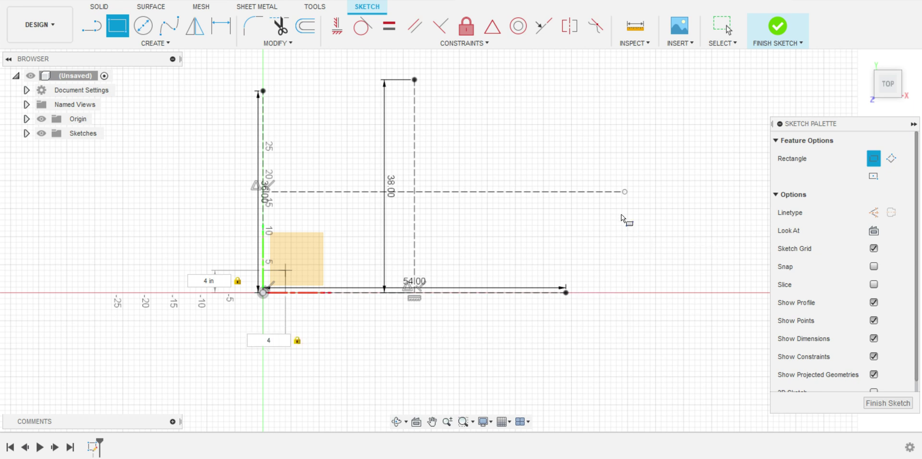
{"action": "type", "text": "54"}
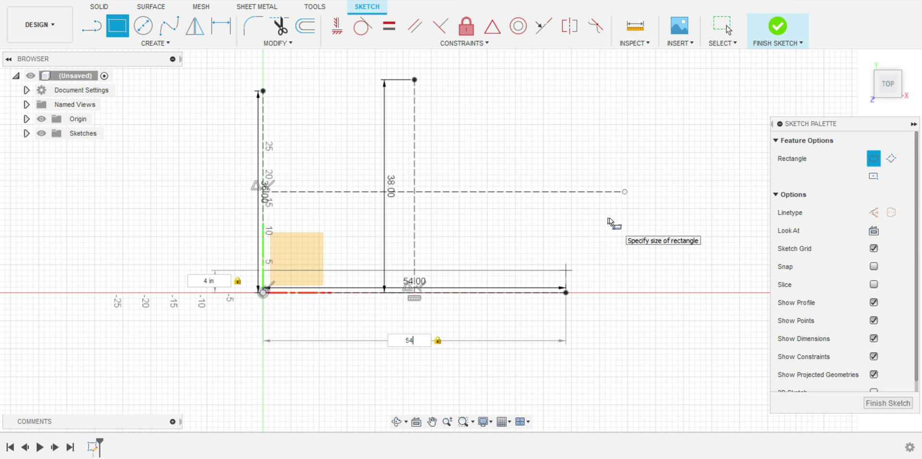
{"action": "key", "text": "Tab"}
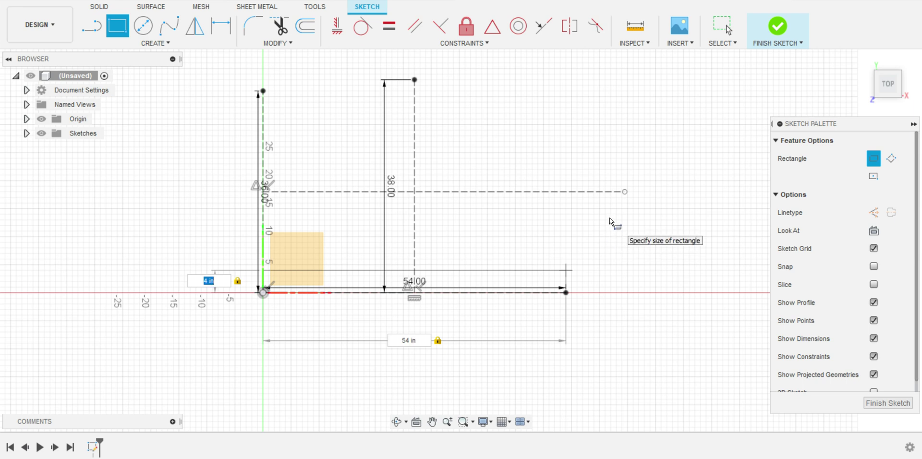
{"action": "type", "text": "36"}
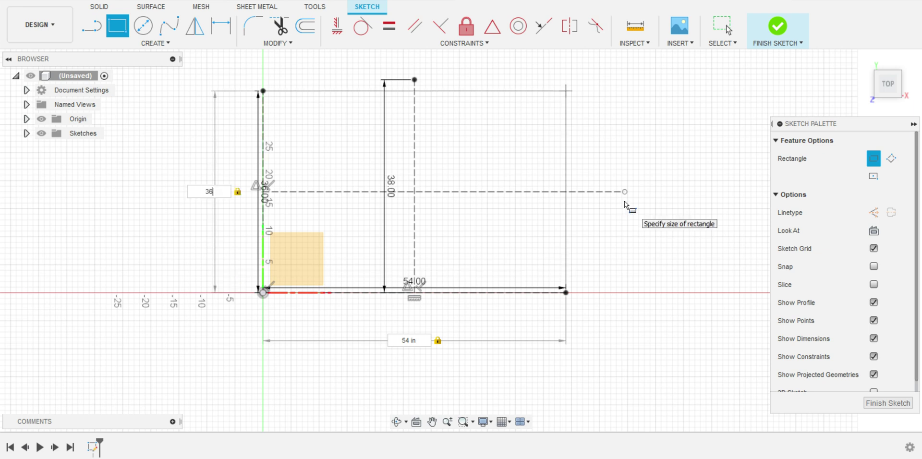
{"action": "key", "text": "Return"}
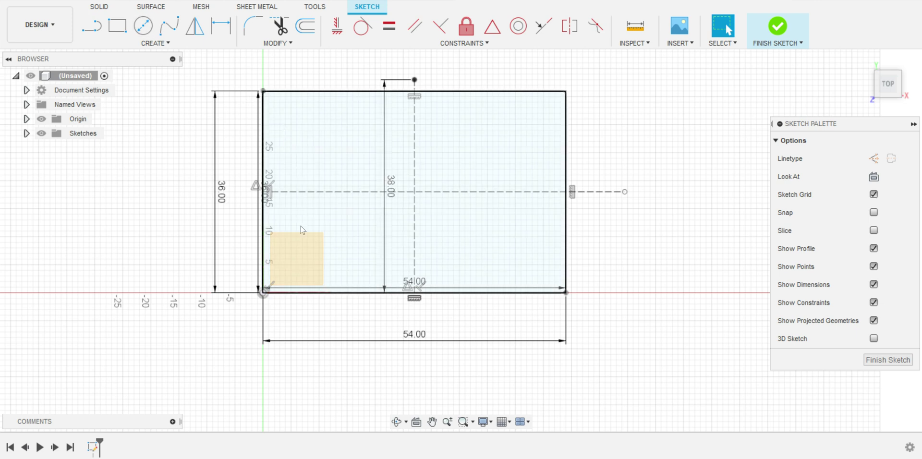
- Draw a rectangle 4 in wide and 6 in high inside the large rectangle, near its lower-left corner
{"action": "key", "text": "r"}
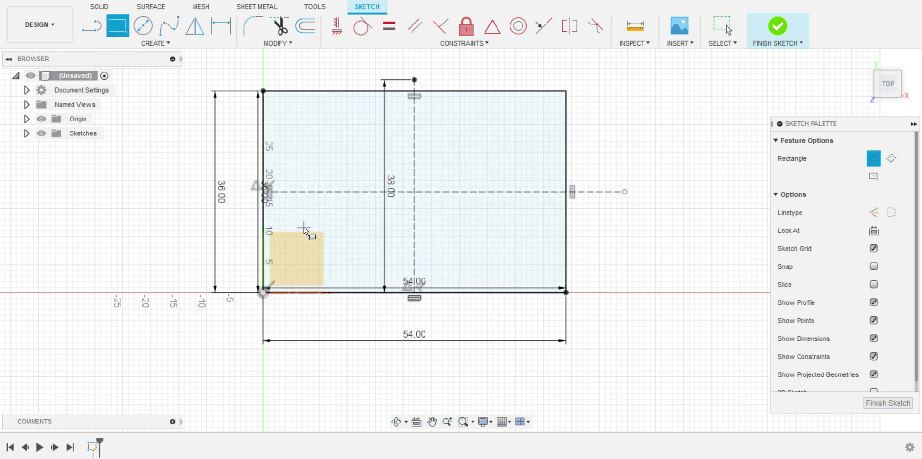
{"action": "left_click", "coordinate": [286, 222]}
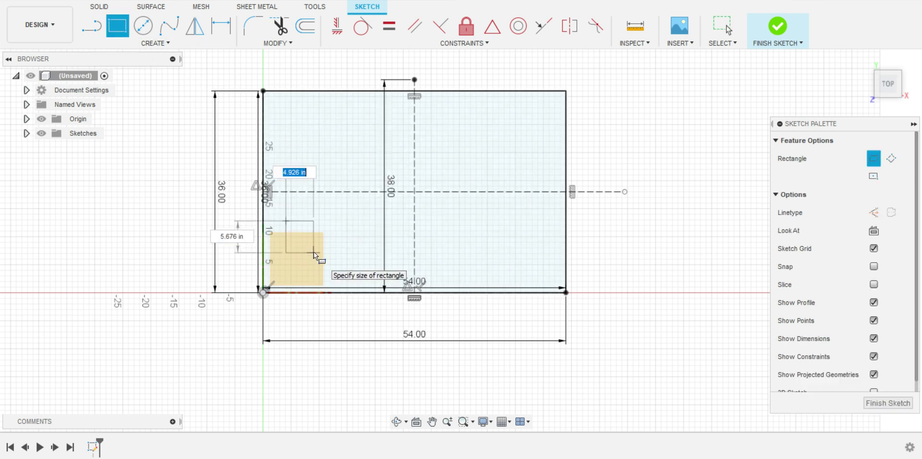
{"action": "type", "text": "4"}
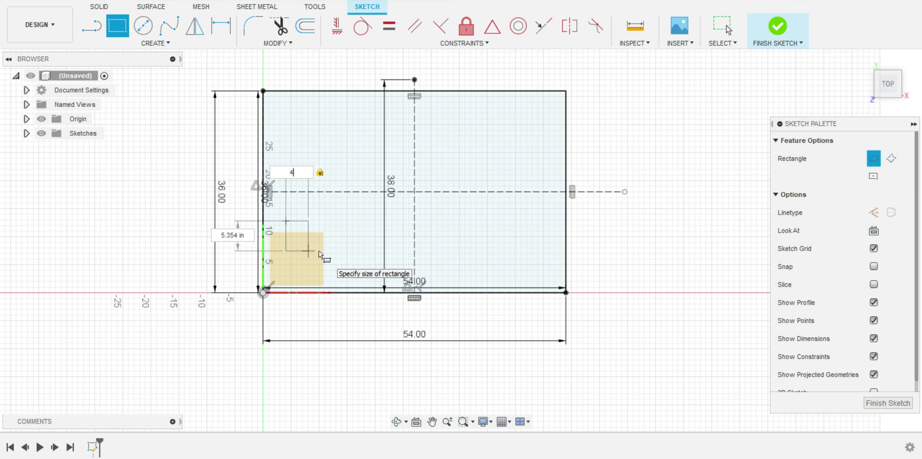
{"action": "key", "text": "Tab"}
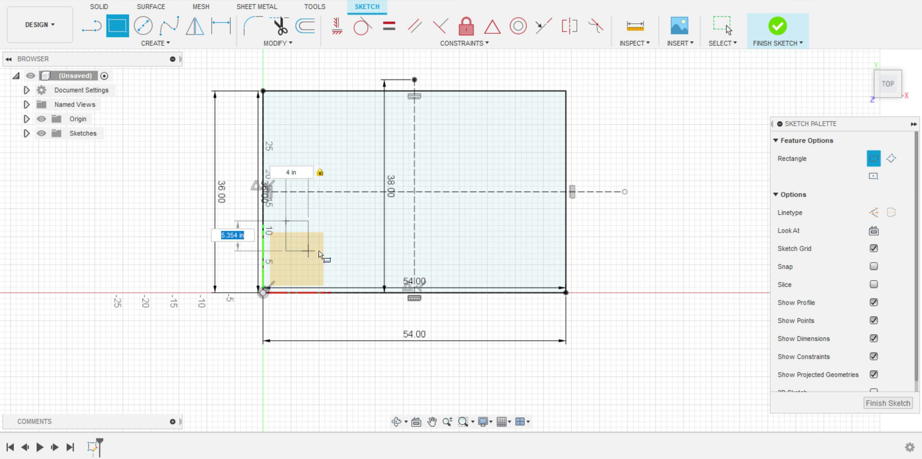
{"action": "type", "text": "6"}
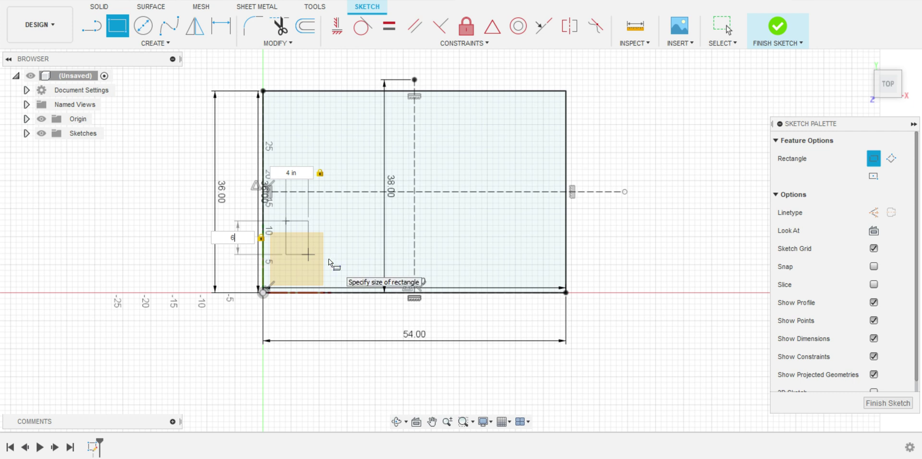
{"action": "key", "text": "Return"}
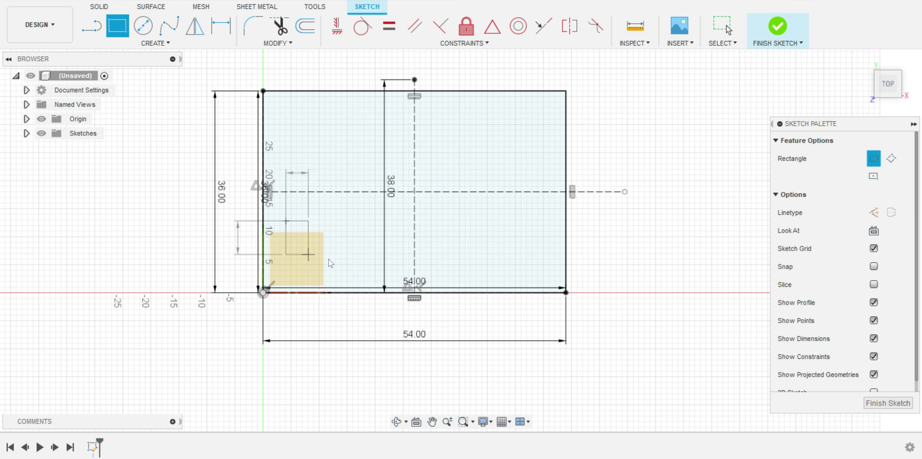
{"action": "key", "text": "Escape"}
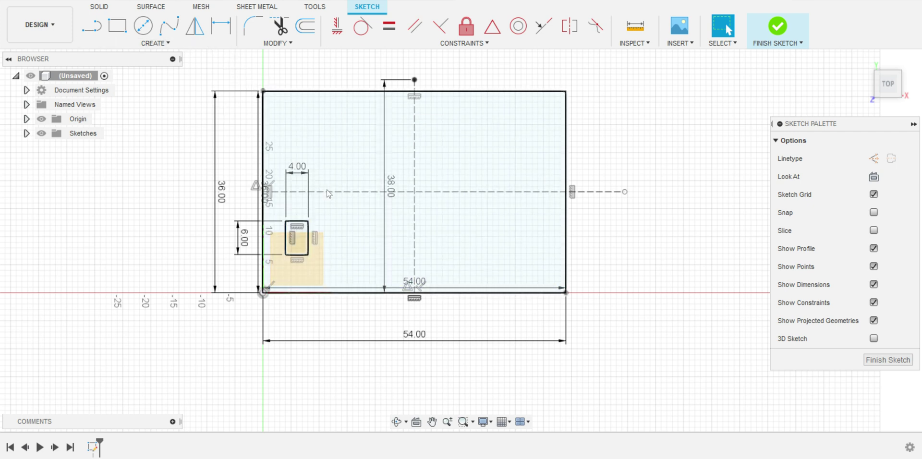
- Dimension the small rectangle's bottom edge 7 in above the large rectangle's bottom edge
{"action": "key", "text": "d"}
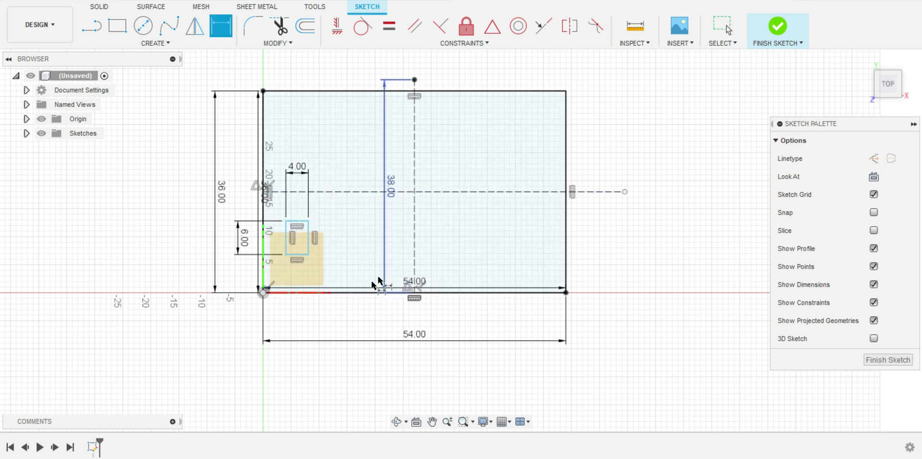
{"action": "left_click", "coordinate": [296, 294]}
{"action": "left_click", "coordinate": [298, 255]}
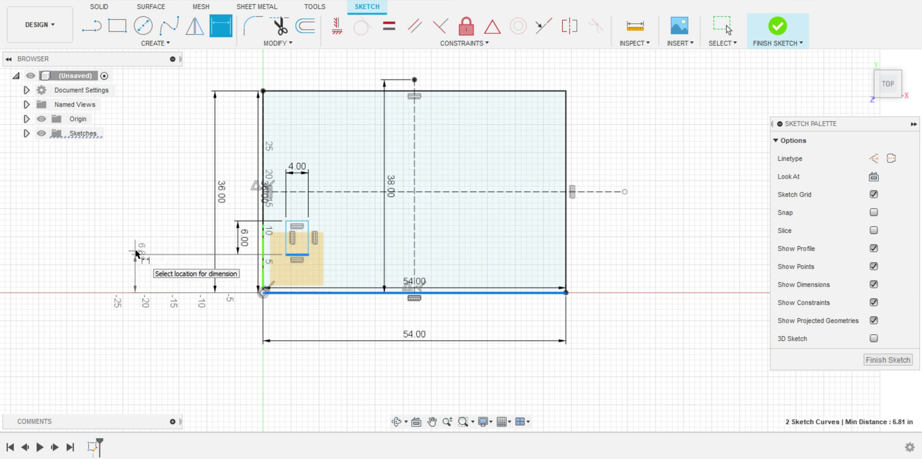
{"action": "left_click", "coordinate": [114, 248]}
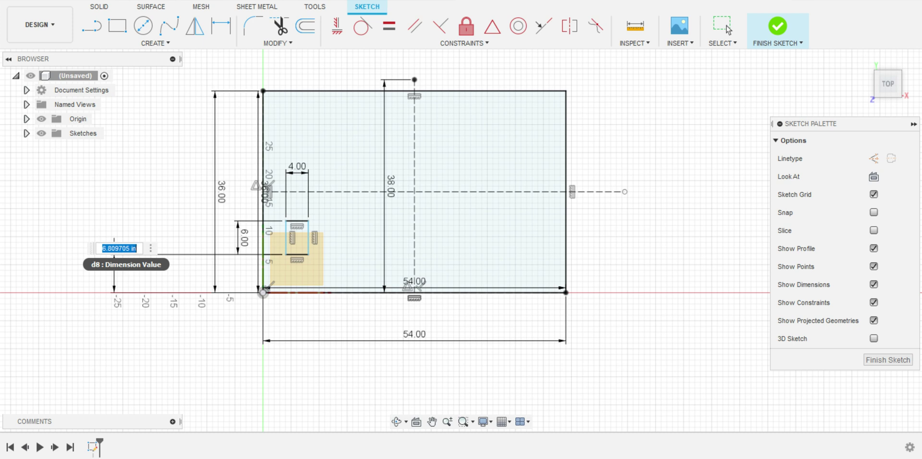
{"action": "type", "text": "7"}
{"action": "key", "text": "Return"}
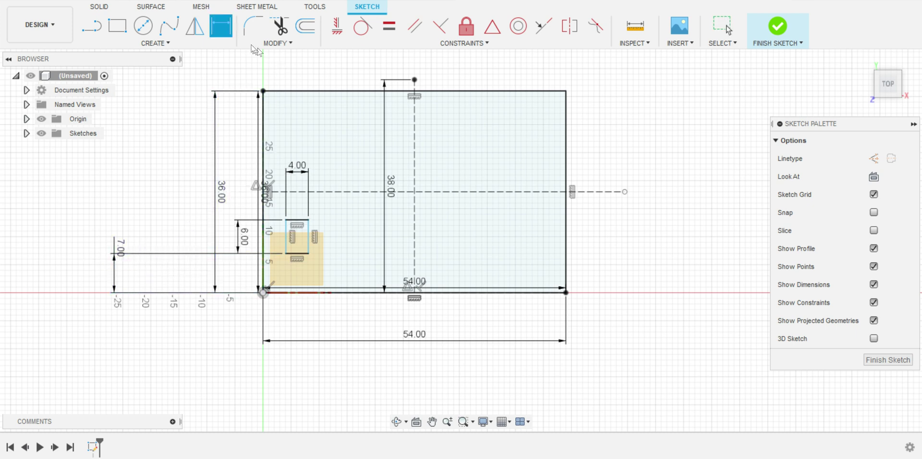
- Dimension the small rectangle's left edge 7 in from the large rectangle's left edge
{"action": "left_click", "coordinate": [286, 234]}
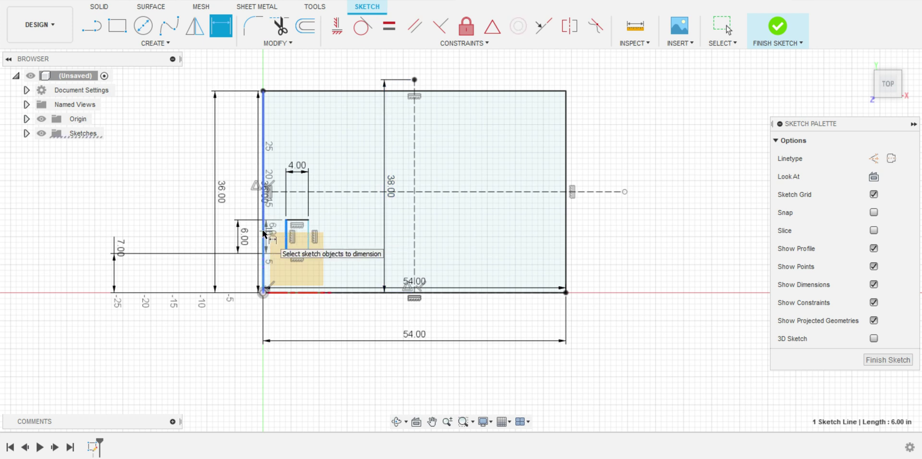
{"action": "left_click", "coordinate": [264, 234]}
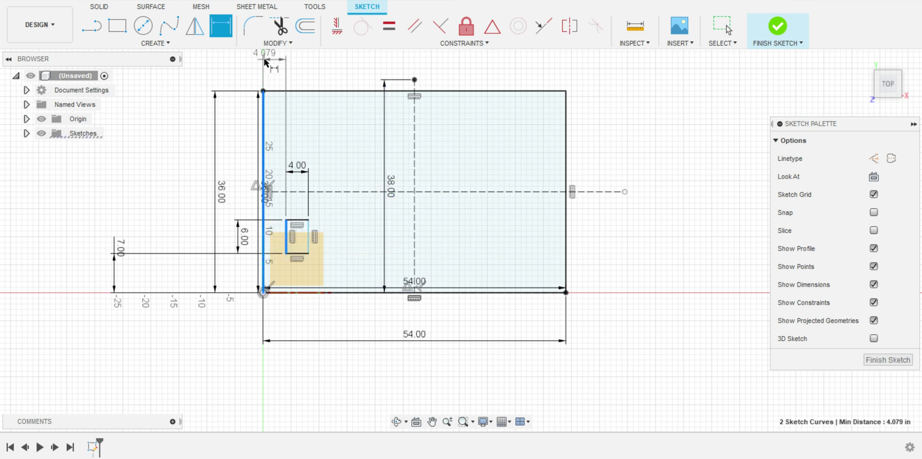
{"action": "left_click", "coordinate": [280, 68]}
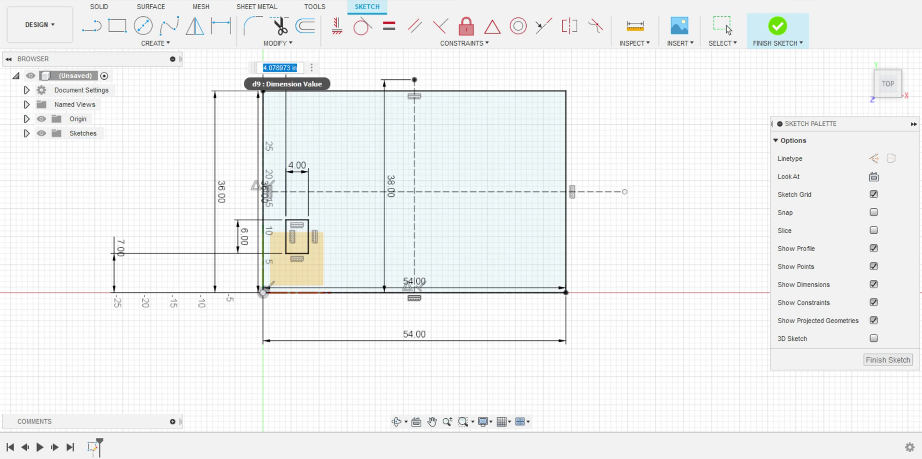
{"action": "type", "text": "7"}
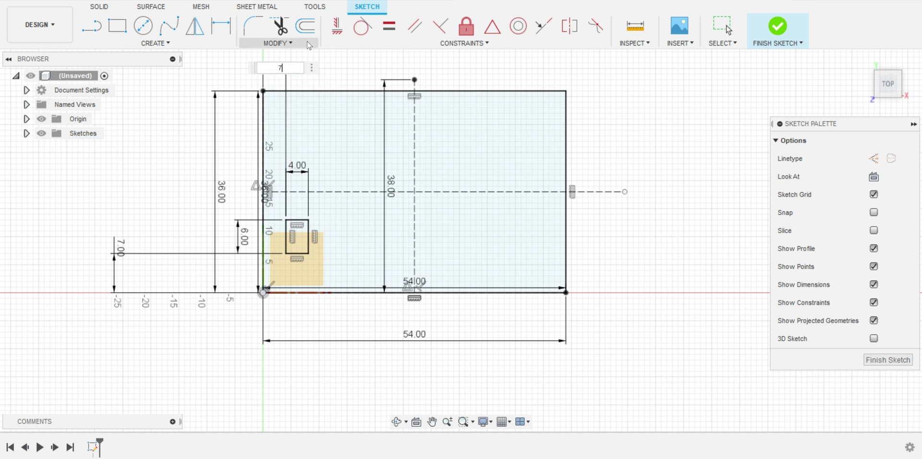
{"action": "key", "text": "Return"}
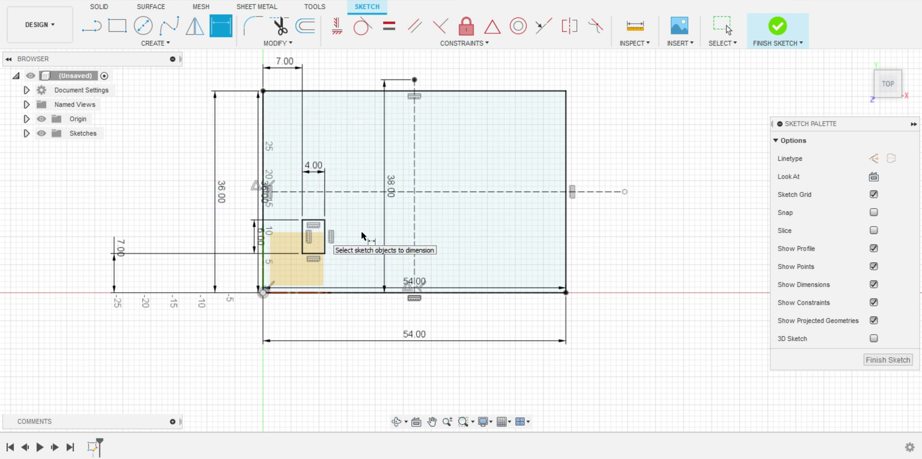
{"action": "key", "text": "Escape"}
- Mirror the four lines of the 4 by 6 in rectangle about the horizontal midpoint construction line
{"action": "left_click", "coordinate": [308, 253]}
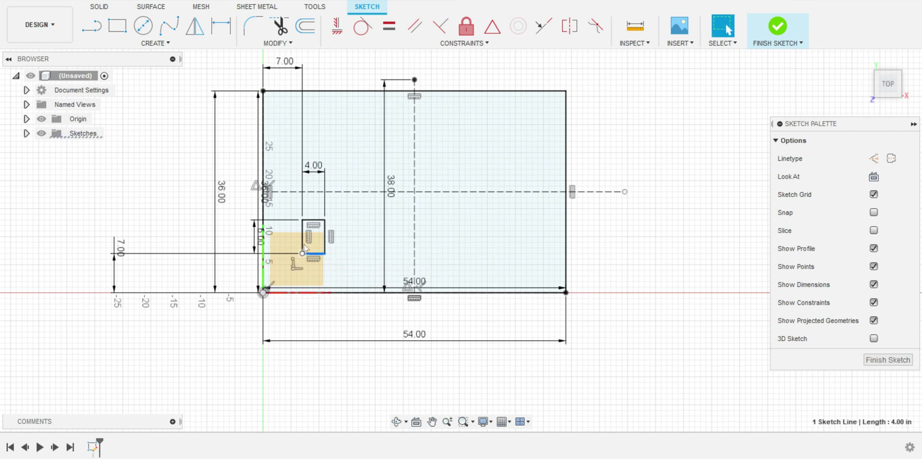
{"action": "left_click", "coordinate": [302, 234], "text": "shift"}
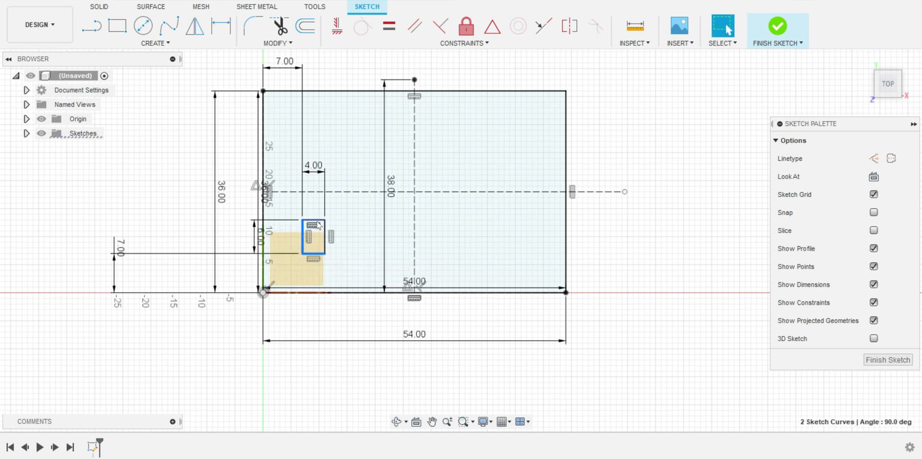
{"action": "left_click", "coordinate": [318, 225], "text": "shift"}
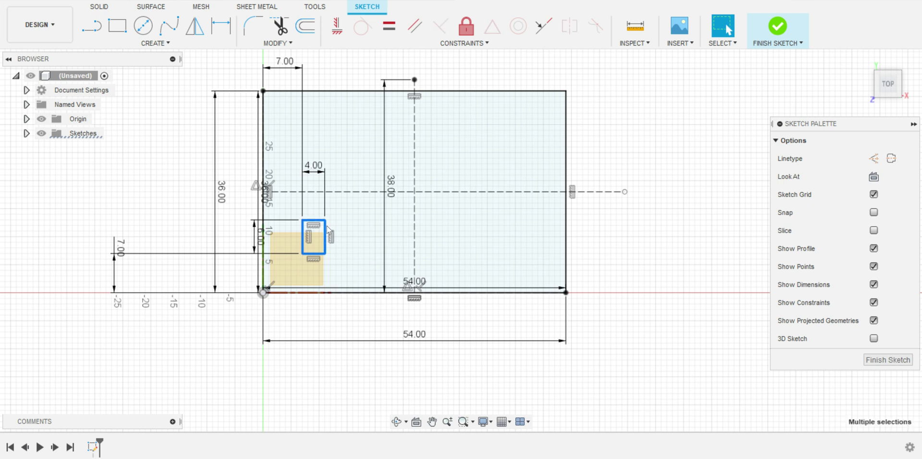
{"action": "left_click", "coordinate": [195, 25]}
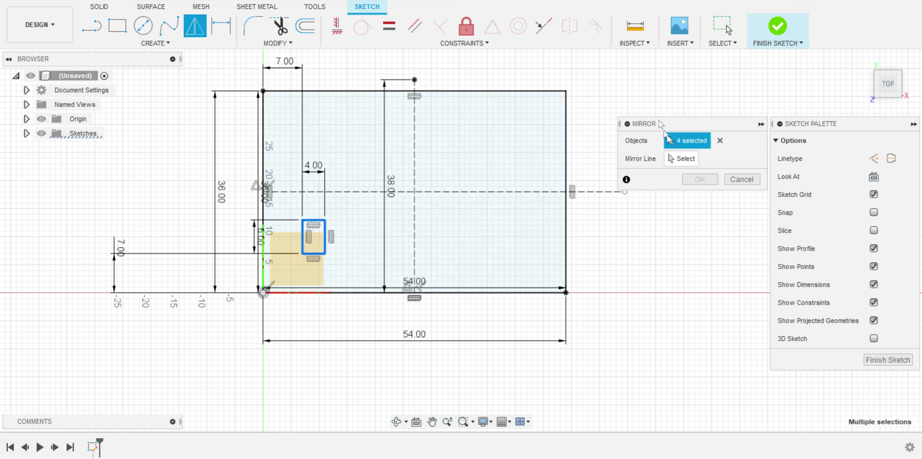
{"action": "left_click", "coordinate": [349, 192]}
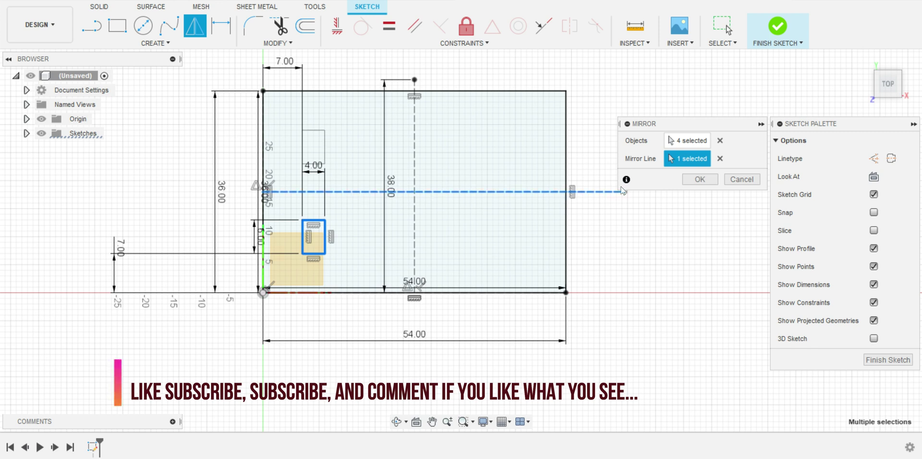
{"action": "left_click", "coordinate": [699, 179]}
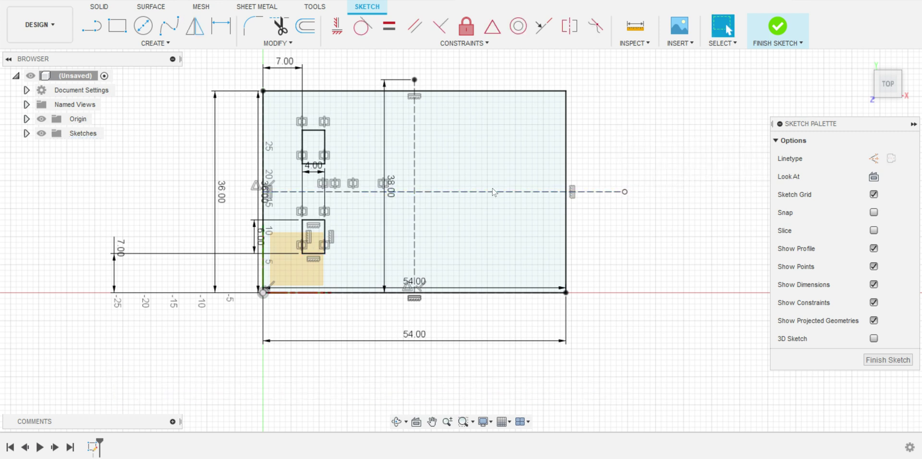
{"action": "left_click", "coordinate": [302, 139]}
{"action": "left_click", "coordinate": [287, 115]}
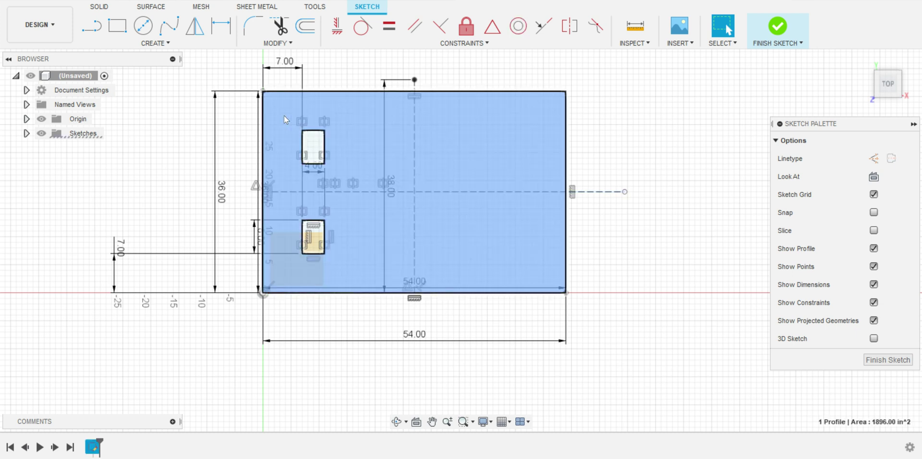
{"action": "left_click_drag", "start_coordinate": [294, 129], "coordinate": [341, 183]}
{"action": "left_click", "coordinate": [364, 150]}
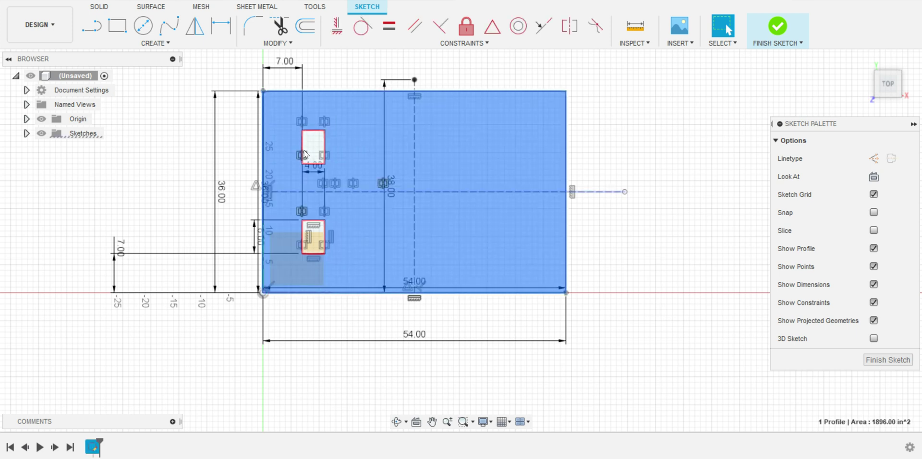
- Hide the origin and mirror the eight lines of both 4 by 6 in rectangles about the vertical midpoint construction line
{"action": "left_click", "coordinate": [304, 144]}
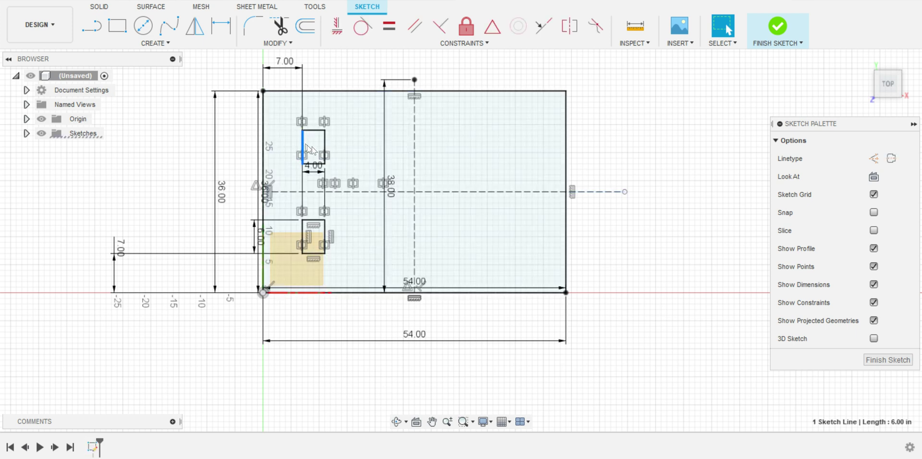
{"action": "left_click", "coordinate": [325, 154], "text": "shift"}
{"action": "left_click", "coordinate": [324, 151], "text": "shift"}
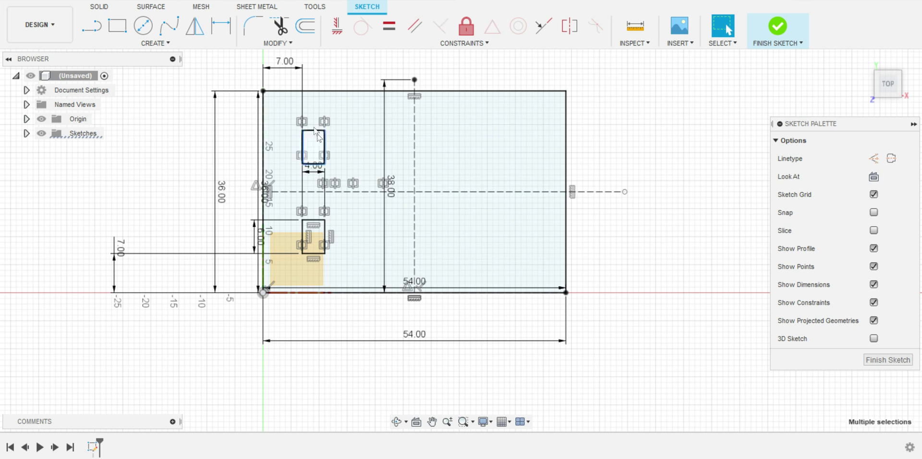
{"action": "left_click", "coordinate": [315, 130], "text": "shift"}
{"action": "left_click", "coordinate": [316, 219], "text": "shift"}
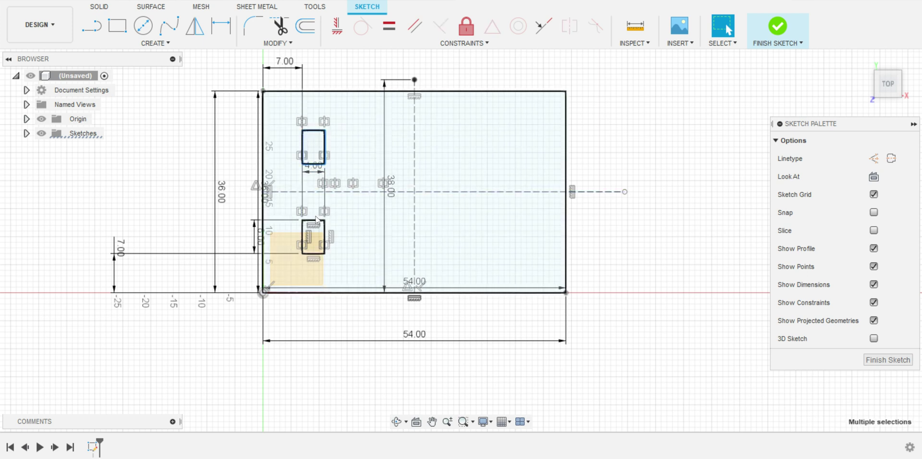
{"action": "left_click", "coordinate": [315, 217], "text": "shift"}
{"action": "left_click", "coordinate": [317, 225], "text": "shift"}
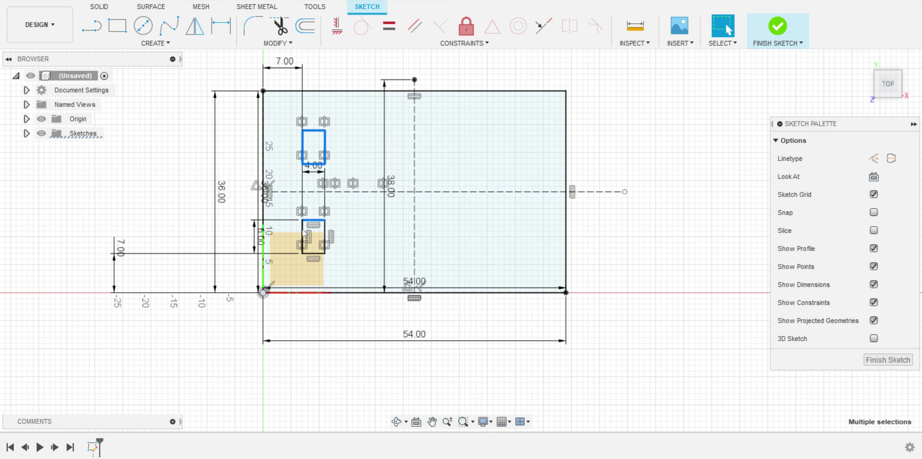
{"action": "left_click", "coordinate": [303, 230], "text": "shift"}
{"action": "left_click", "coordinate": [317, 253], "text": "shift"}
{"action": "left_click", "coordinate": [41, 118]}
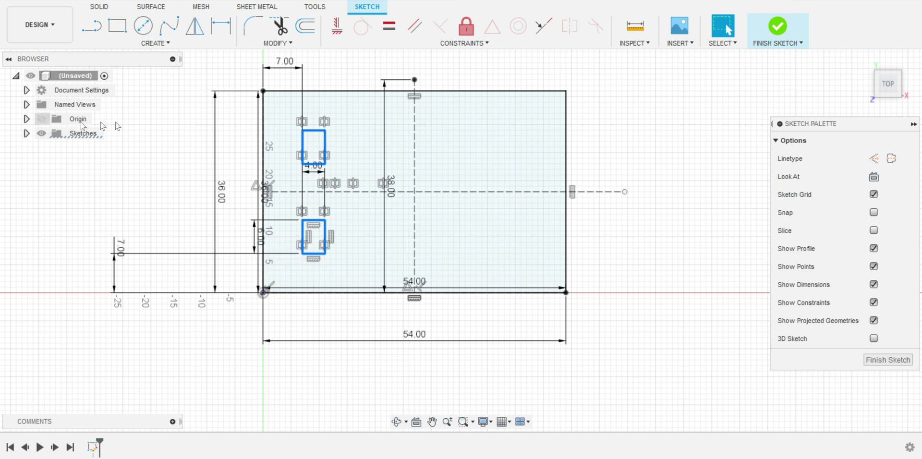
{"action": "left_click", "coordinate": [195, 26]}
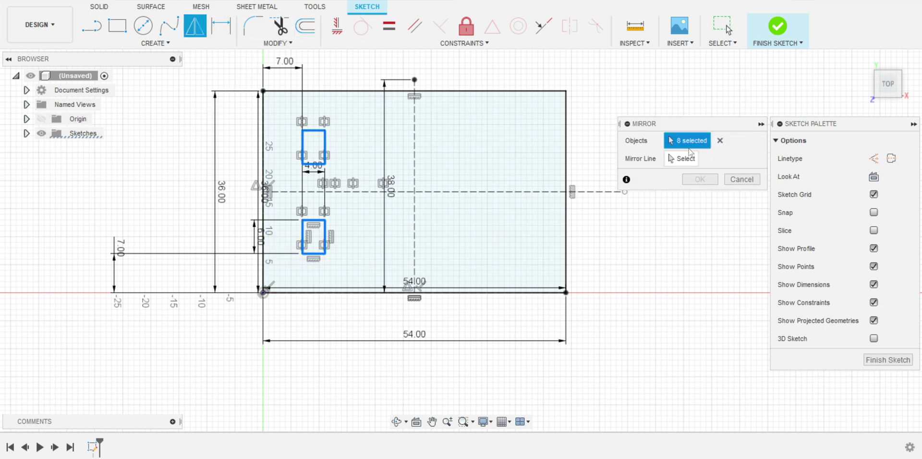
{"action": "left_click", "coordinate": [683, 158]}
{"action": "left_click", "coordinate": [414, 182]}
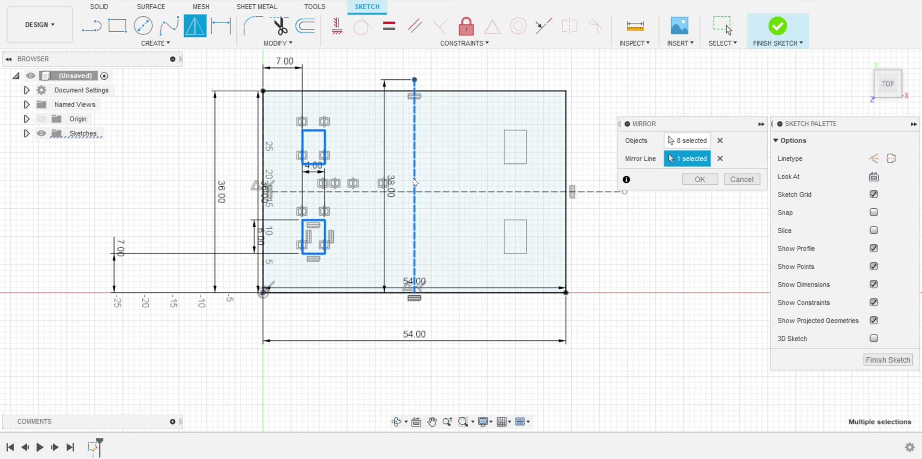
{"action": "key", "text": "Return"}
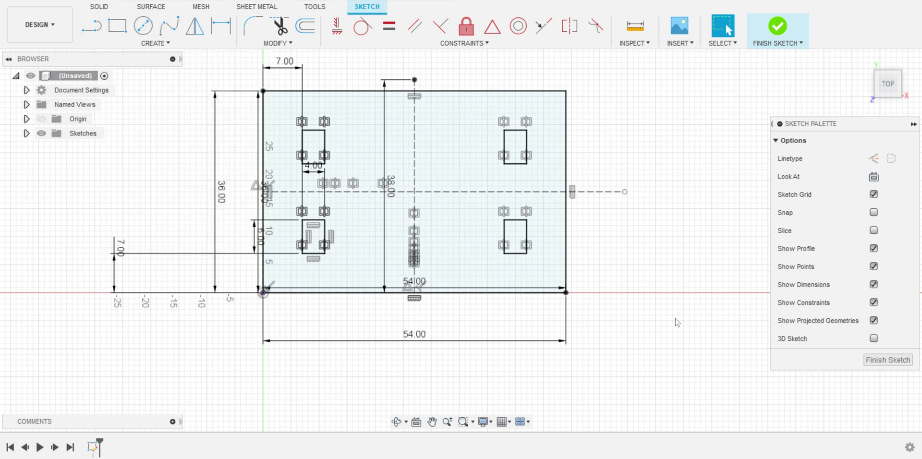
- Add a driven dimension for the vertical gap between the two small rectangles on the large rectangle's right side
{"action": "key", "text": "d"}
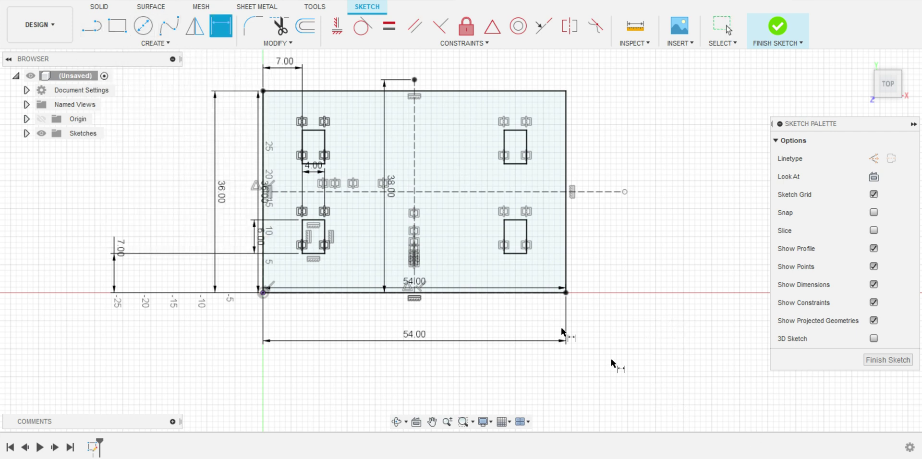
{"action": "left_click", "coordinate": [515, 164]}
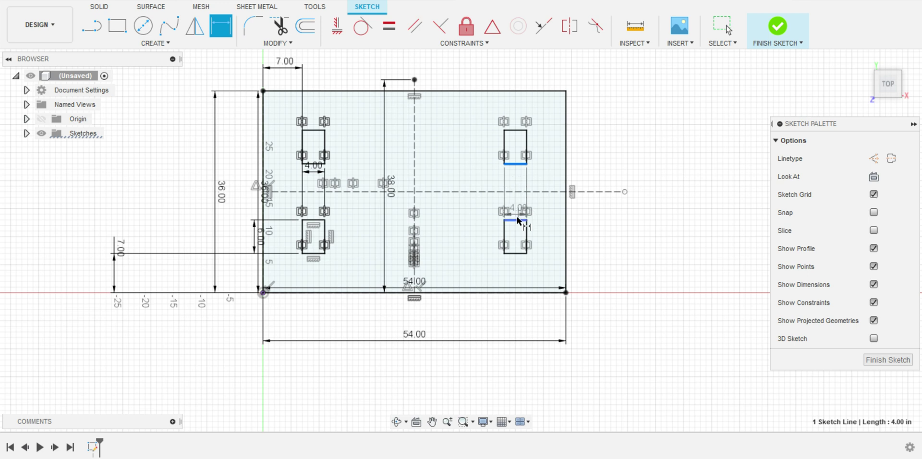
{"action": "left_click", "coordinate": [528, 220]}
{"action": "left_click", "coordinate": [680, 223]}
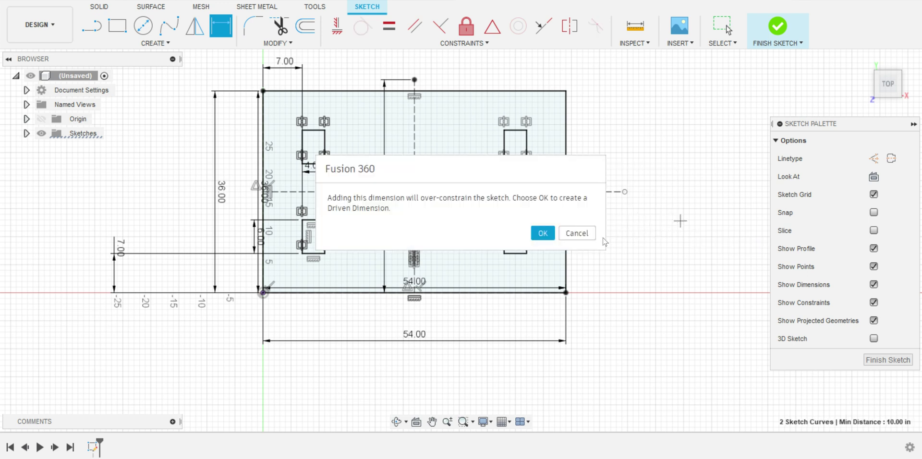
{"action": "left_click", "coordinate": [542, 234]}
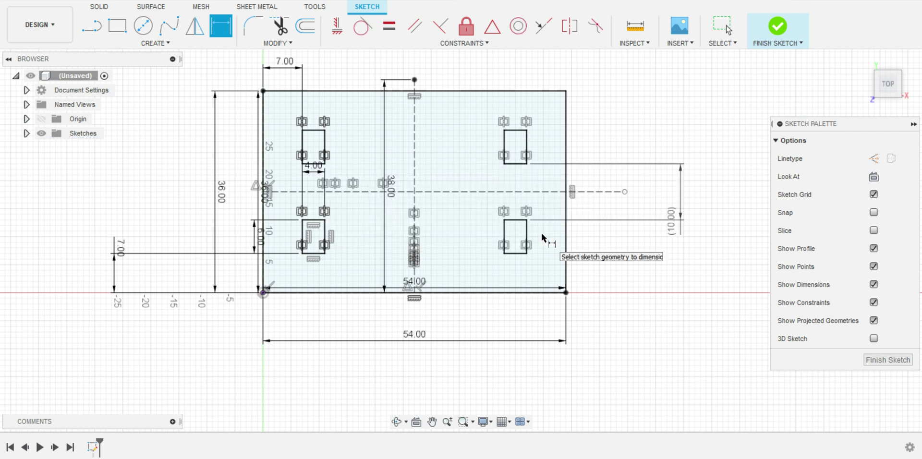
{"action": "key", "text": "Escape"}
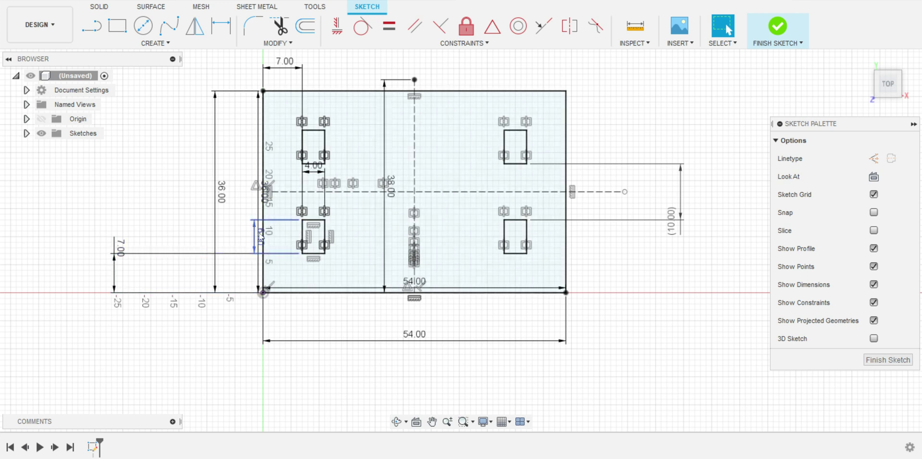
{"action": "left_click", "coordinate": [303, 241]}
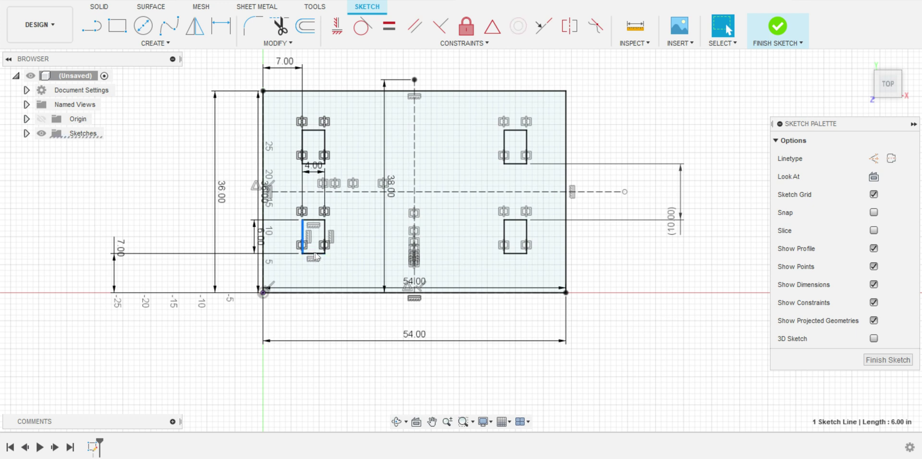
{"action": "left_click", "coordinate": [316, 253]}
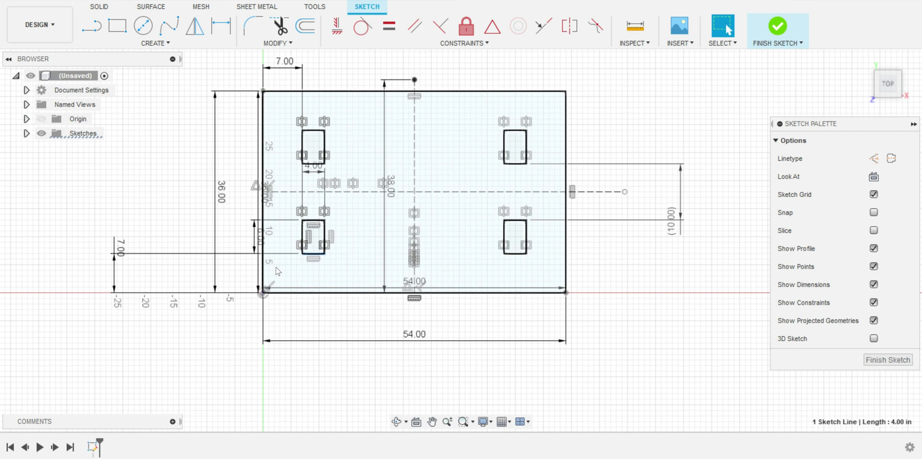
{"action": "left_click", "coordinate": [701, 105]}
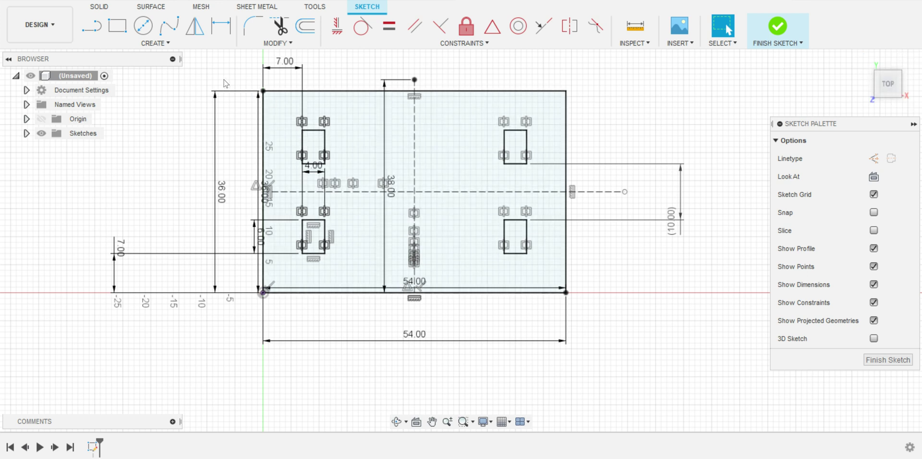
- Draw a rectangle 4 in wide and 2 in high directly above the lower-left small rectangle, starting from its upper-left corner
{"action": "left_click", "coordinate": [117, 34]}
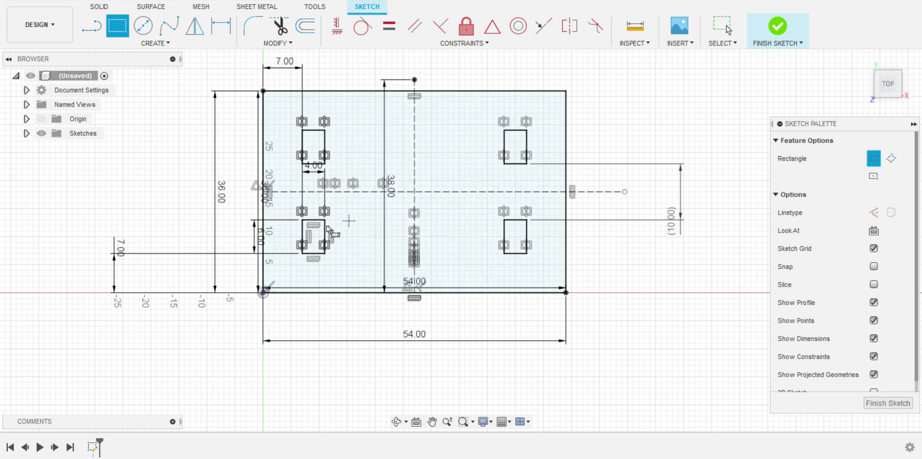
{"action": "left_click", "coordinate": [302, 219]}
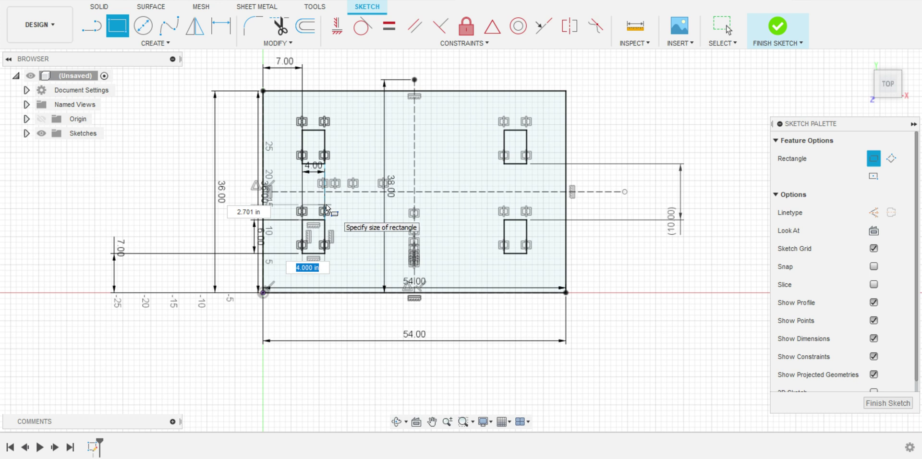
{"action": "key", "text": "Tab"}
{"action": "key", "text": "BackSpace"}
{"action": "type", "text": "2"}
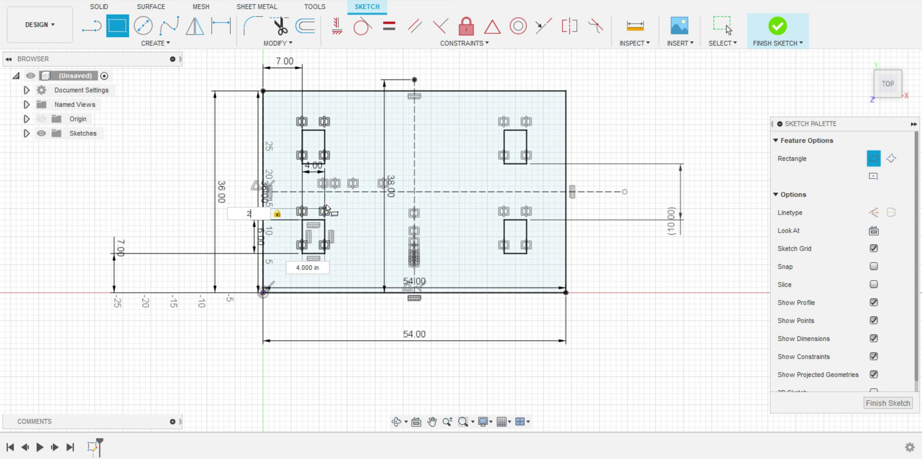
{"action": "key", "text": "Return"}
{"action": "key", "text": "Escape"}
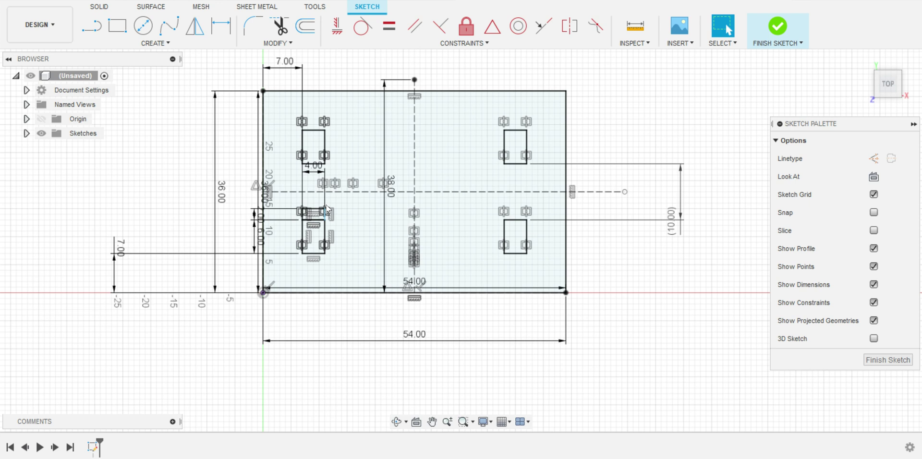
- Draw a 2 in horizontal construction line leftward from the lower-left corner of the upper-left small rectangle
{"action": "key", "text": "l"}
{"action": "scroll", "coordinate": [327, 210], "scroll_direction": "up", "scroll_amount": 3}
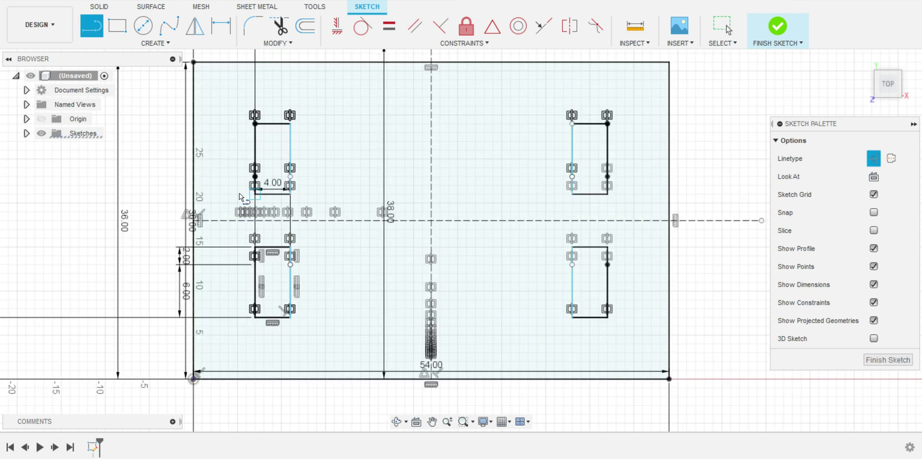
{"action": "left_click", "coordinate": [255, 192]}
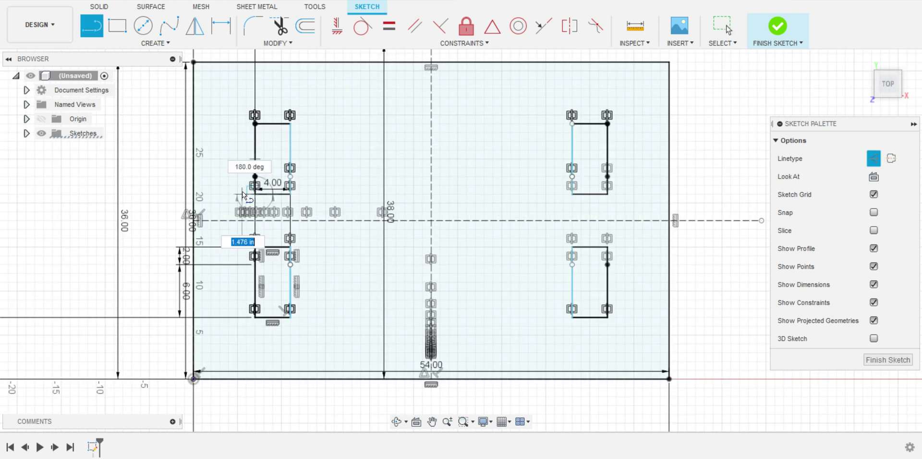
{"action": "type", "text": "2"}
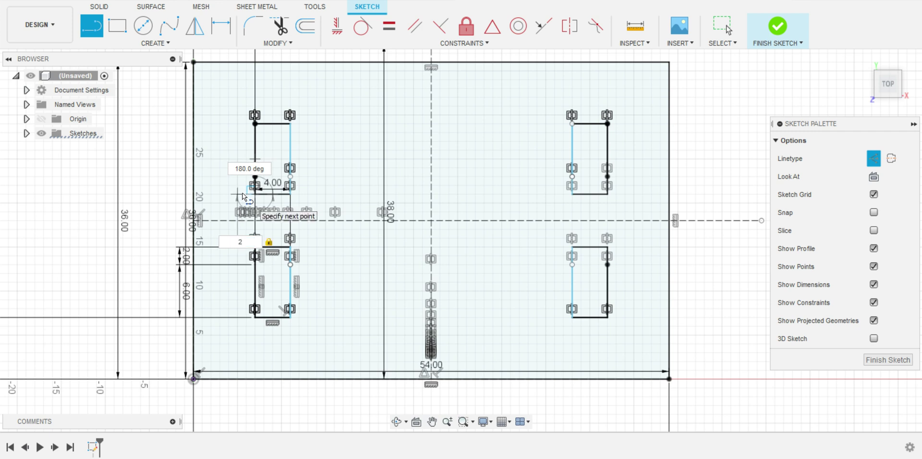
{"action": "key", "text": "Return"}
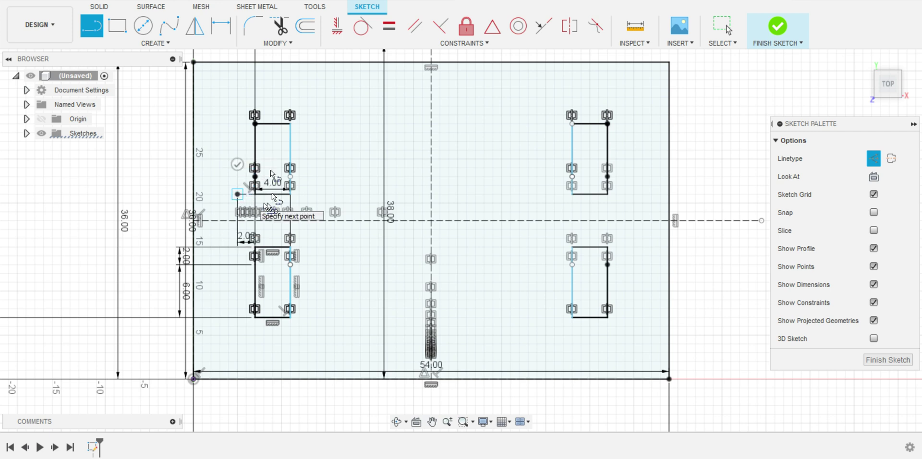
{"action": "key", "text": "Escape"}
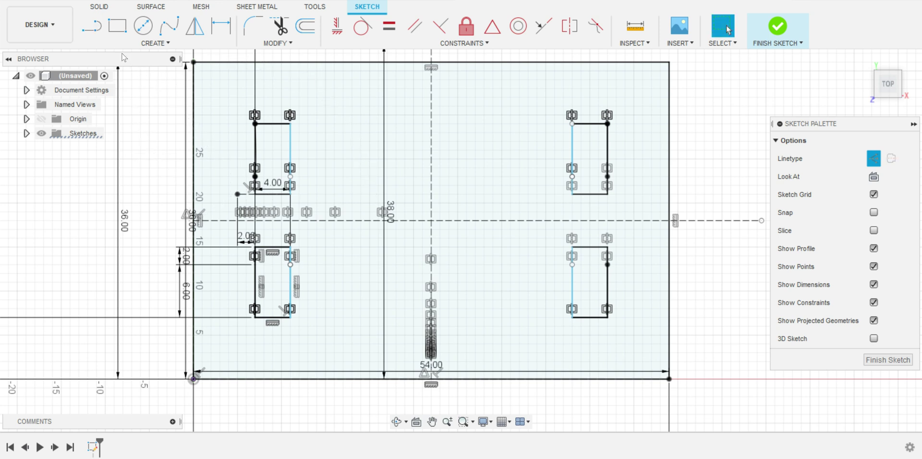
- Try to draw a 2 in construction line outward from the lower-right corner of the upper-right small rectangle
{"action": "left_click", "coordinate": [99, 27]}
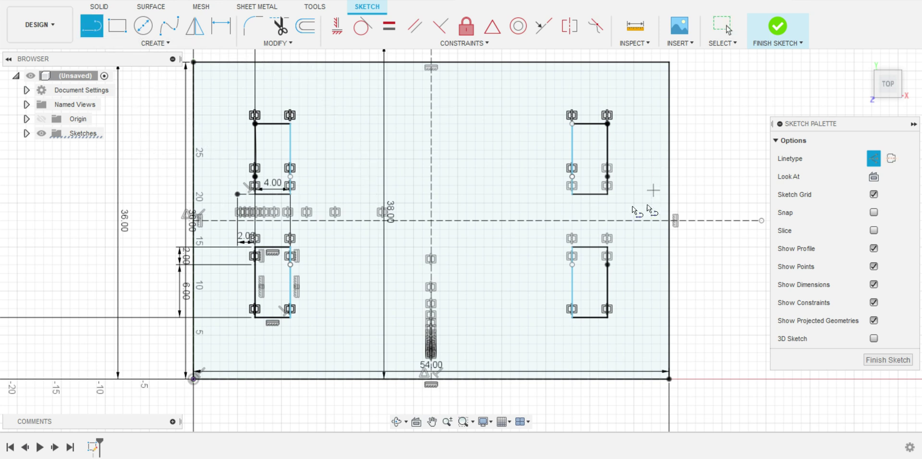
{"action": "left_click", "coordinate": [607, 194]}
{"action": "type", "text": "2"}
{"action": "key", "text": "Tab"}
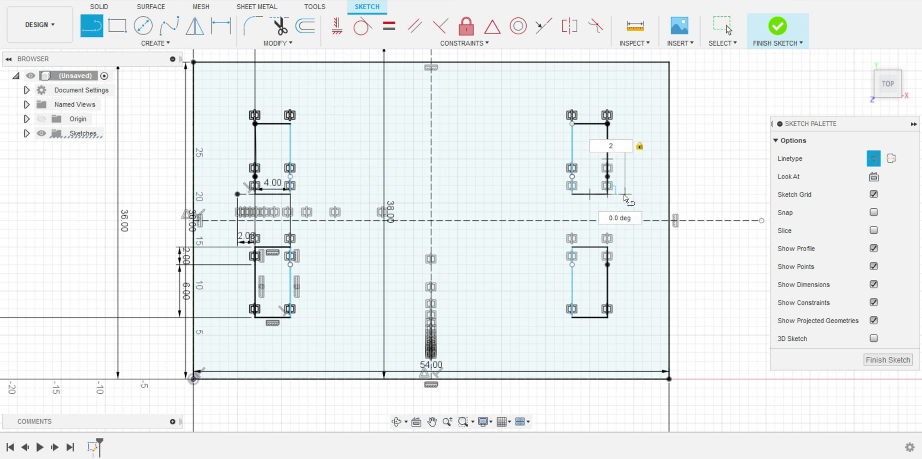
{"action": "key", "text": "Escape"}
{"action": "left_click", "coordinate": [615, 201]}
{"action": "key", "text": "x"}
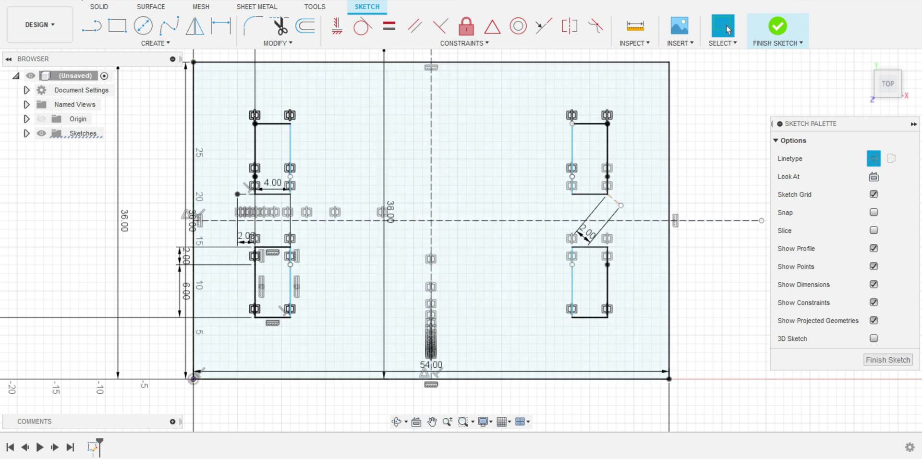
{"action": "key", "text": "Delete"}
- Draw a 2 in horizontal construction line rightward from the lower-right corner of the upper-right small rectangle
{"action": "key", "text": "l"}
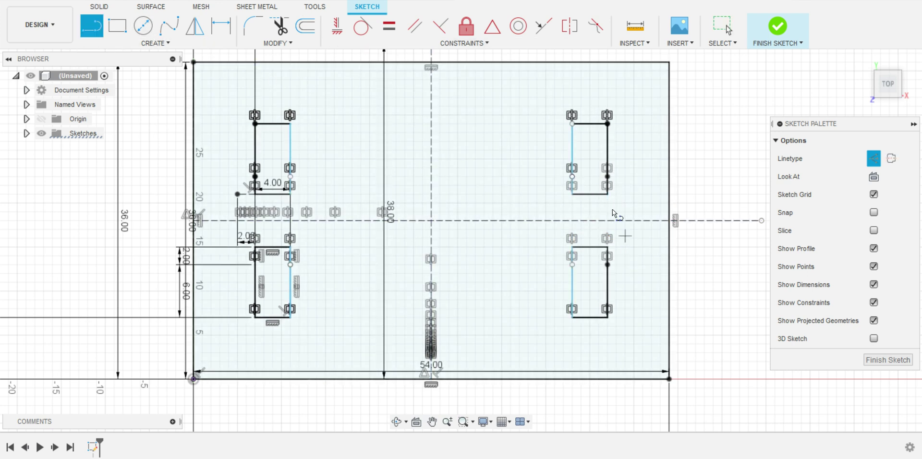
{"action": "left_click", "coordinate": [607, 193]}
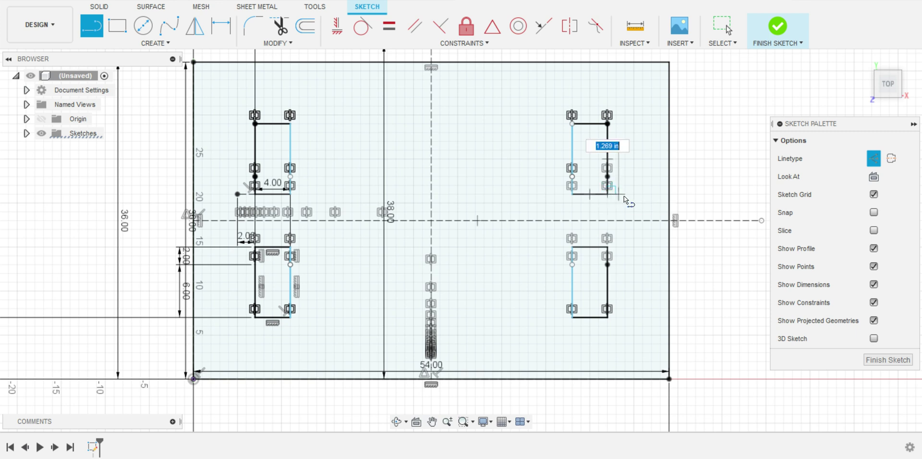
{"action": "type", "text": "2"}
{"action": "key", "text": "Tab"}
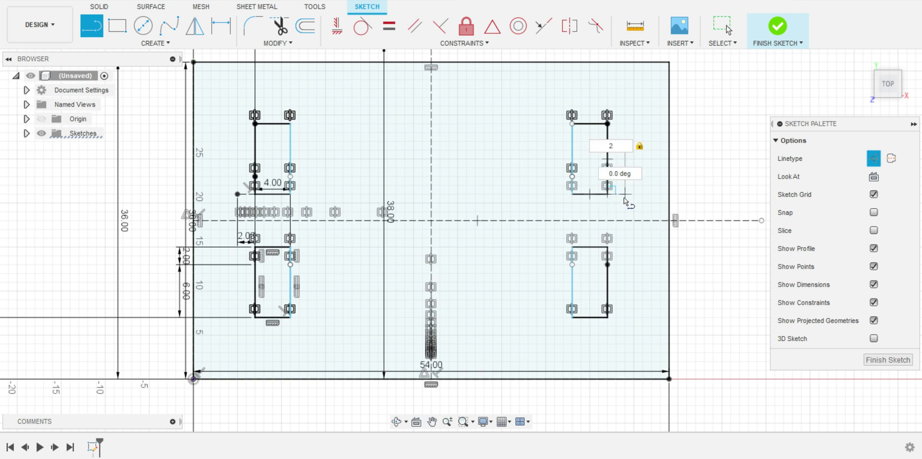
{"action": "key", "text": "Return"}
{"action": "key", "text": "Escape"}
- Draw a 2 in horizontal construction line rightward from the upper-right corner of the lower-right small rectangle
{"action": "key", "text": "l"}
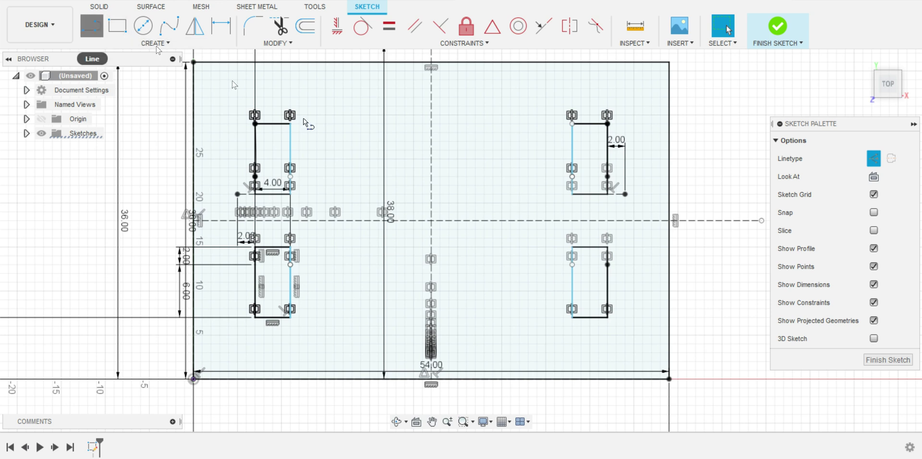
{"action": "left_click", "coordinate": [607, 247]}
{"action": "type", "text": "2"}
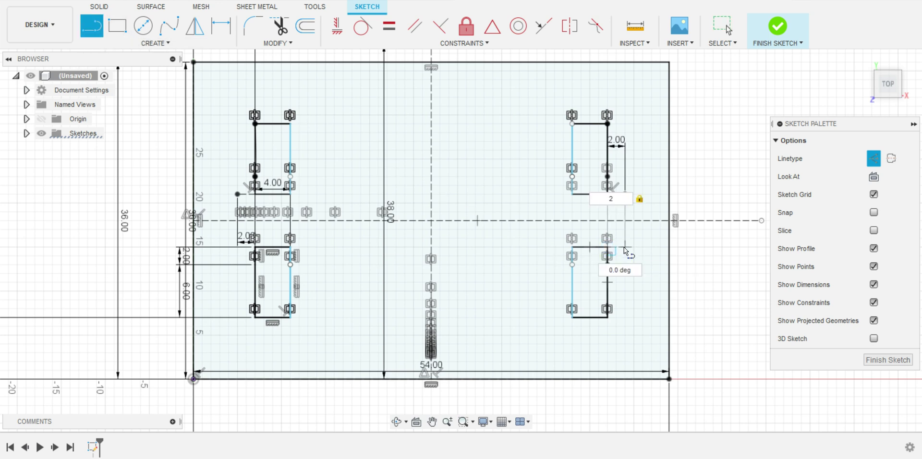
{"action": "key", "text": "Return"}
{"action": "key", "text": "Escape"}
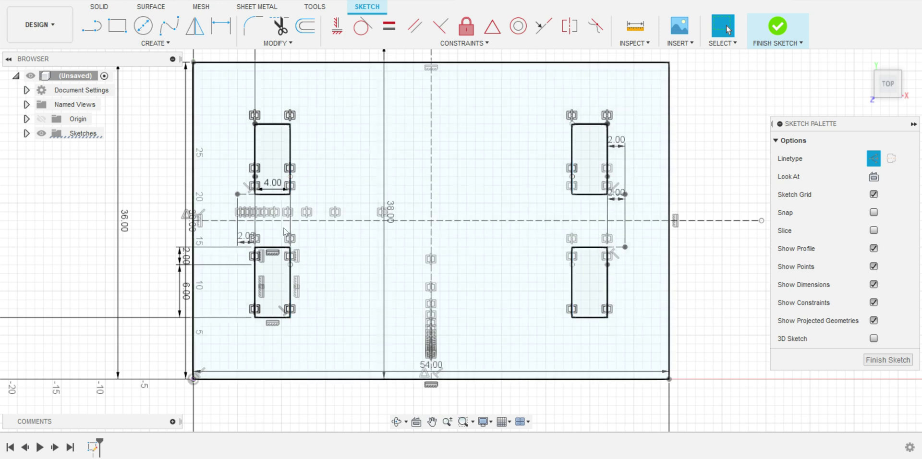
- Draw a 2 in horizontal construction line leftward from the upper-left corner of the lower-left small rectangle
{"action": "left_click", "coordinate": [91, 26]}
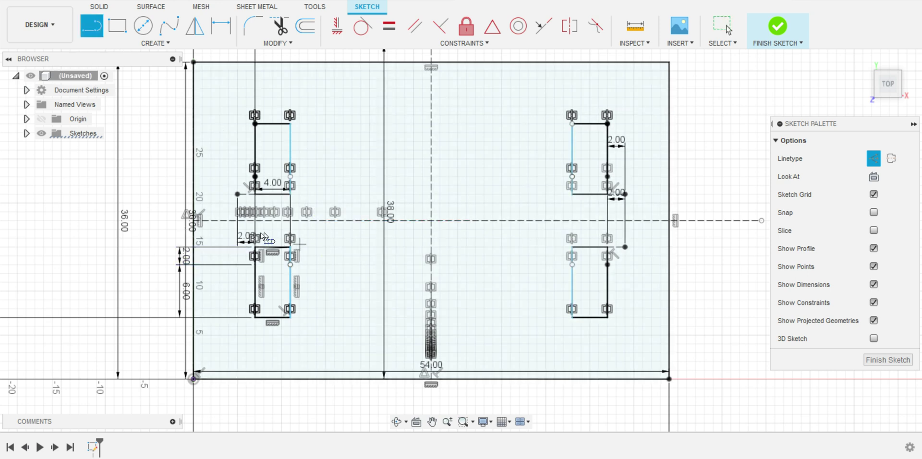
{"action": "left_click", "coordinate": [255, 247]}
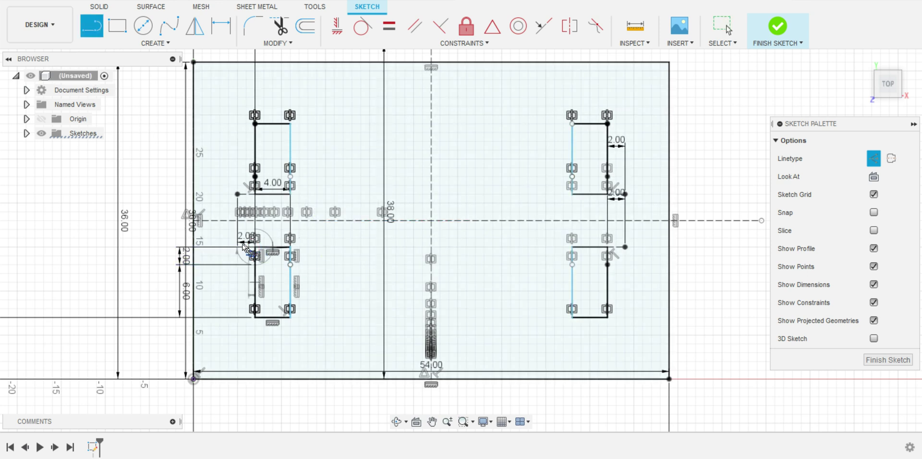
{"action": "type", "text": "2"}
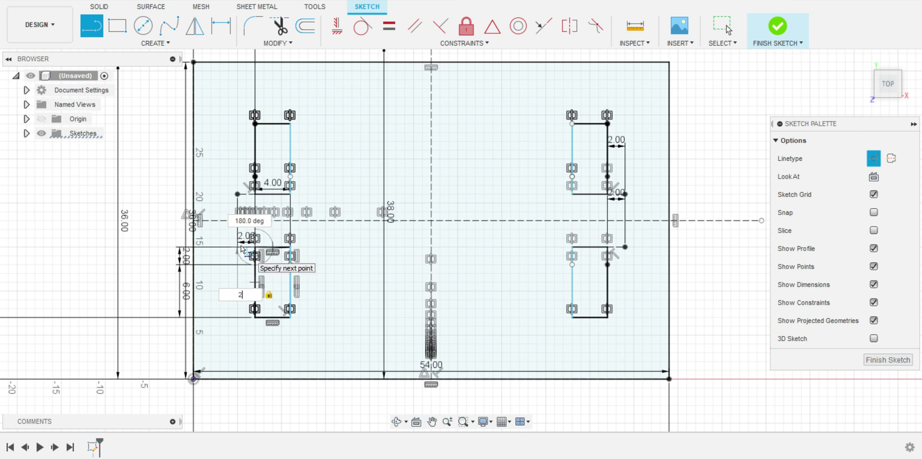
{"action": "key", "text": "Return"}
{"action": "key", "text": "Escape"}
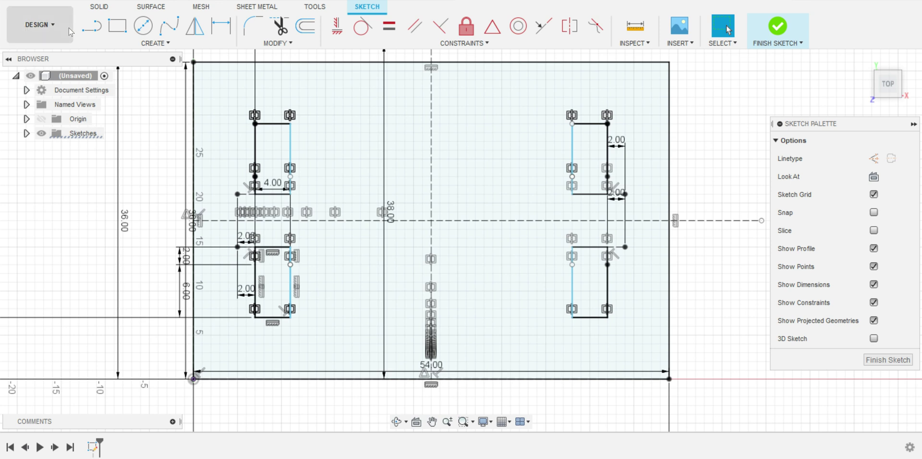
- Draw a central rectangle spanning the outer ends of the construction lines and overlapping the small rectangles' inner 2 in, and finish the sketch
{"action": "left_click", "coordinate": [125, 35]}
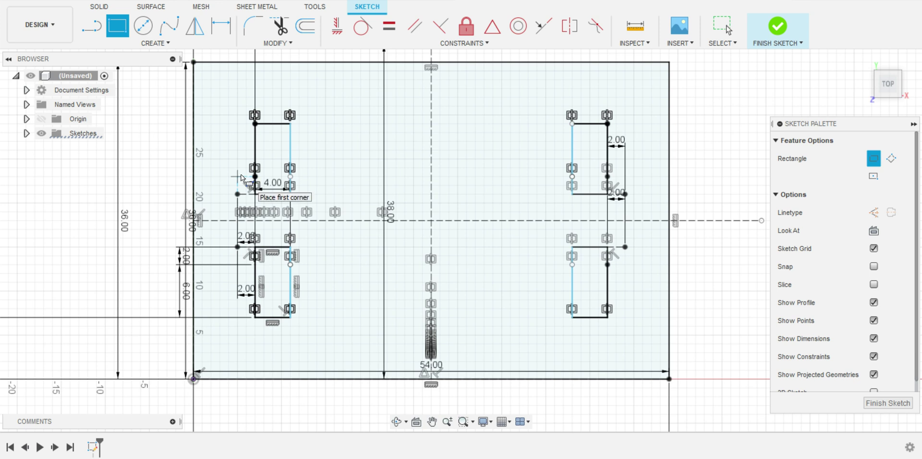
{"action": "left_click", "coordinate": [238, 177]}
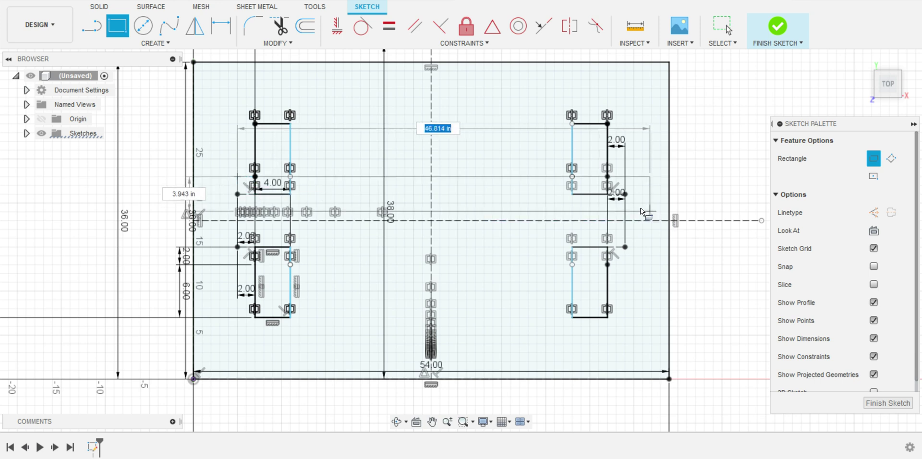
{"action": "left_click", "coordinate": [623, 265]}
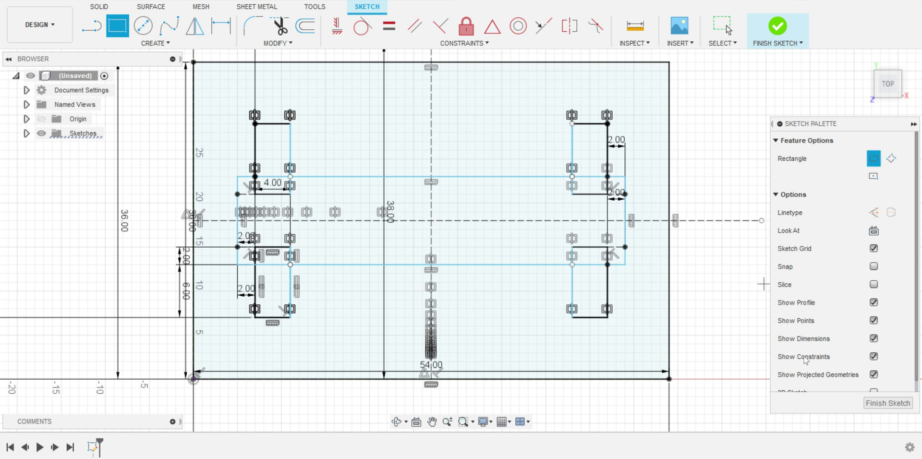
{"action": "left_click", "coordinate": [869, 404]}
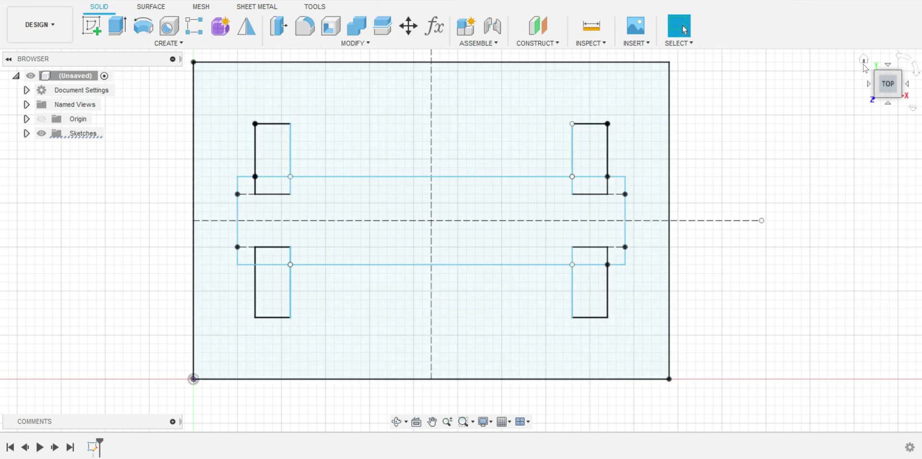
- Show the origin planes in the home view and create a construction plane offset 19 in above the XY plane
{"action": "left_click_drag", "start_coordinate": [870, 64], "coordinate": [858, 70]}
{"action": "left_click", "coordinate": [863, 62]}
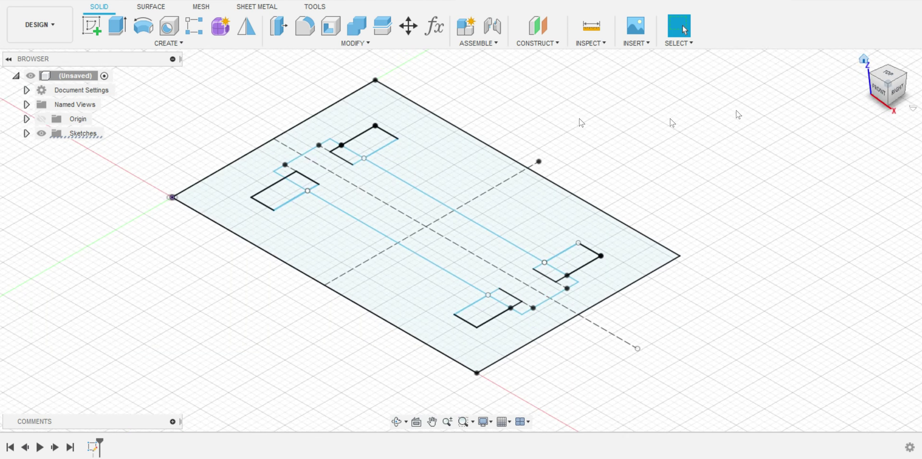
{"action": "left_click", "coordinate": [41, 118]}
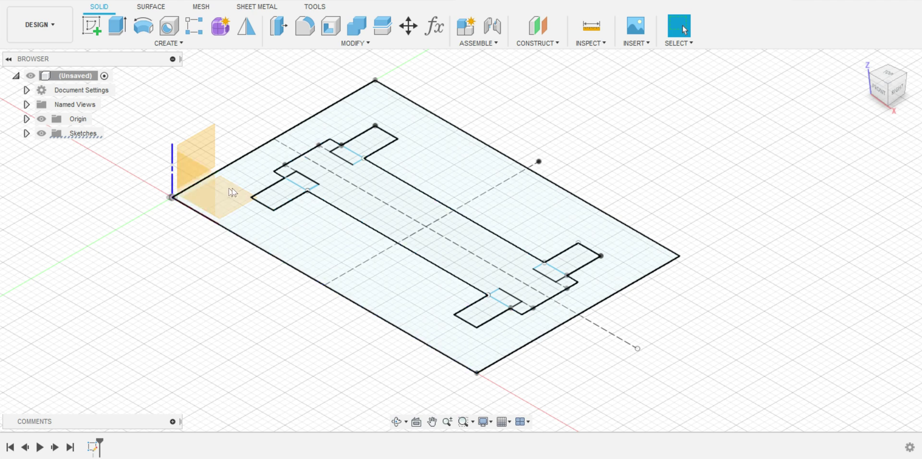
{"action": "left_click", "coordinate": [240, 204]}
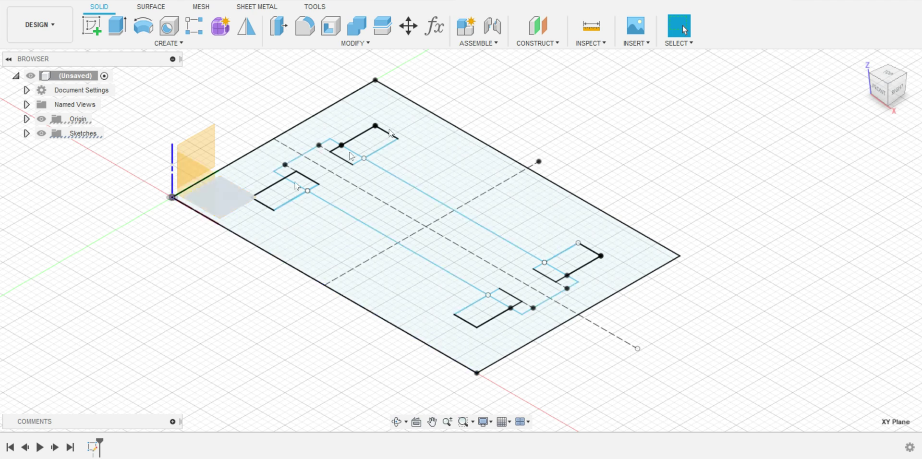
{"action": "left_click", "coordinate": [538, 43]}
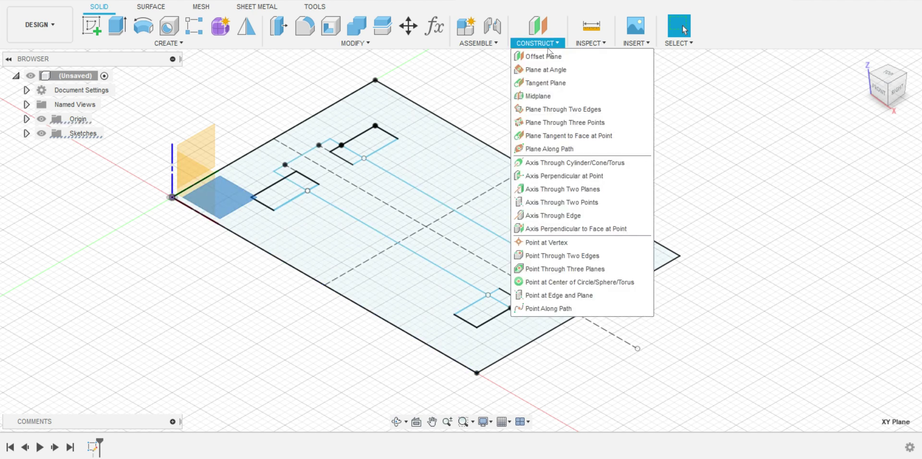
{"action": "left_click", "coordinate": [543, 56]}
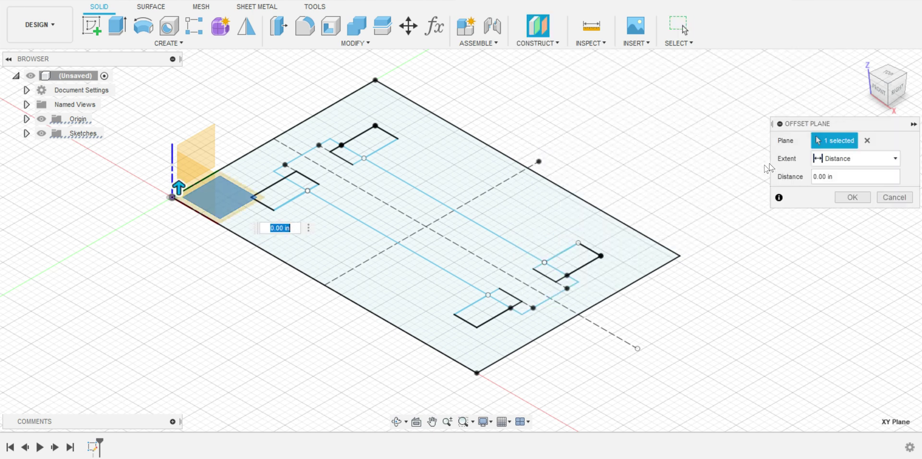
{"action": "type", "text": "15"}
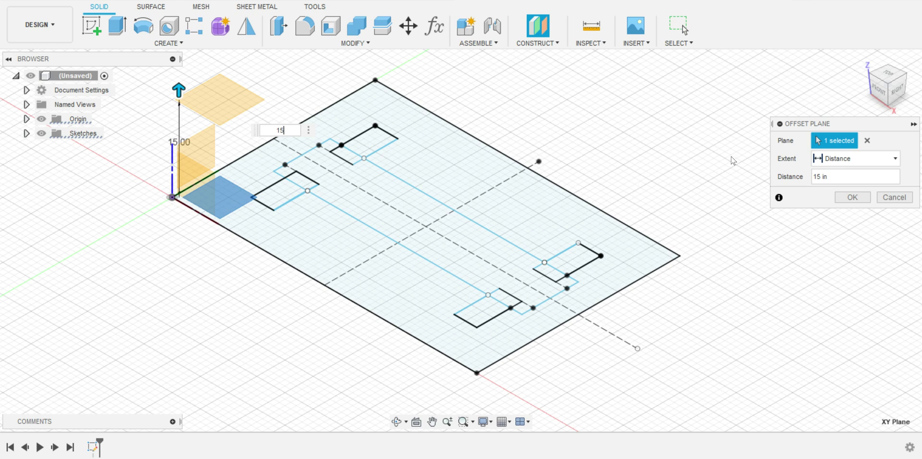
{"action": "key", "text": "BackSpace"}
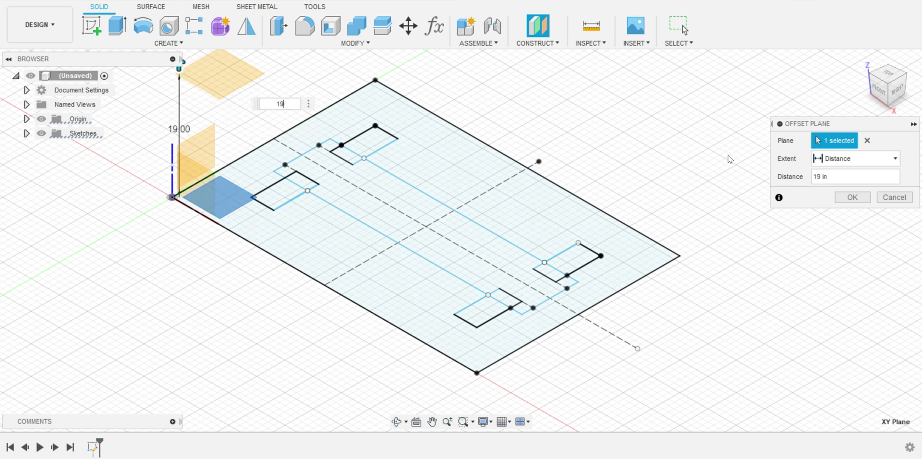
{"action": "key", "text": "Return"}
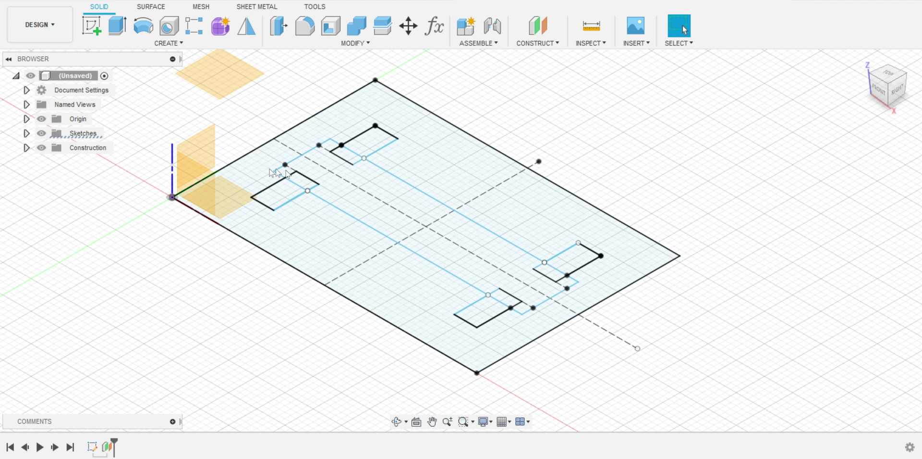
{"action": "left_click", "coordinate": [296, 243]}
{"action": "left_click", "coordinate": [288, 193]}
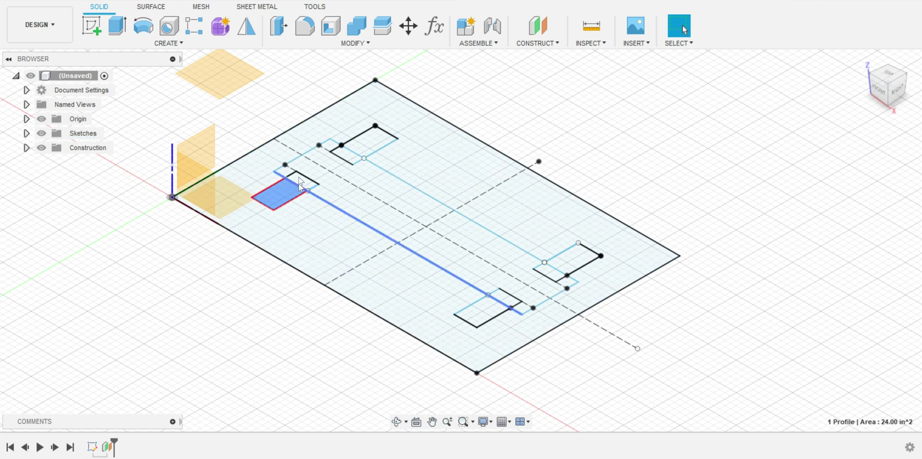
{"action": "key", "text": "e"}
{"action": "left_click", "coordinate": [338, 244]}
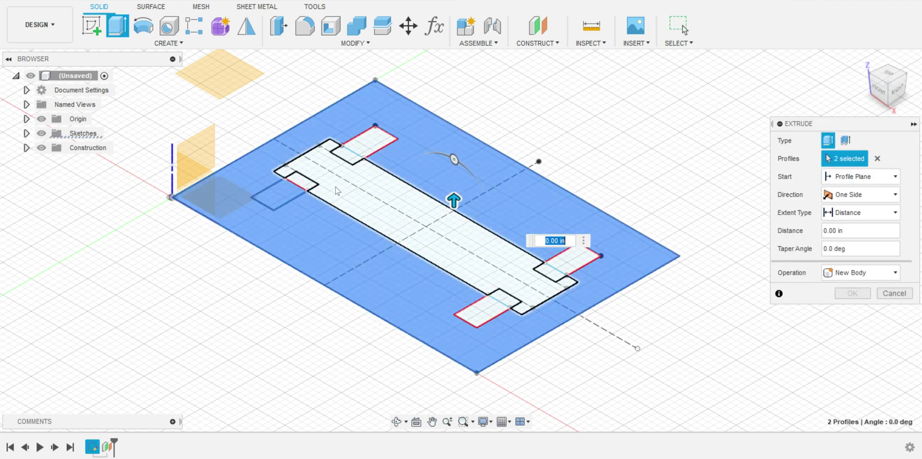
{"action": "left_click", "coordinate": [335, 186]}
{"action": "left_click", "coordinate": [311, 187]}
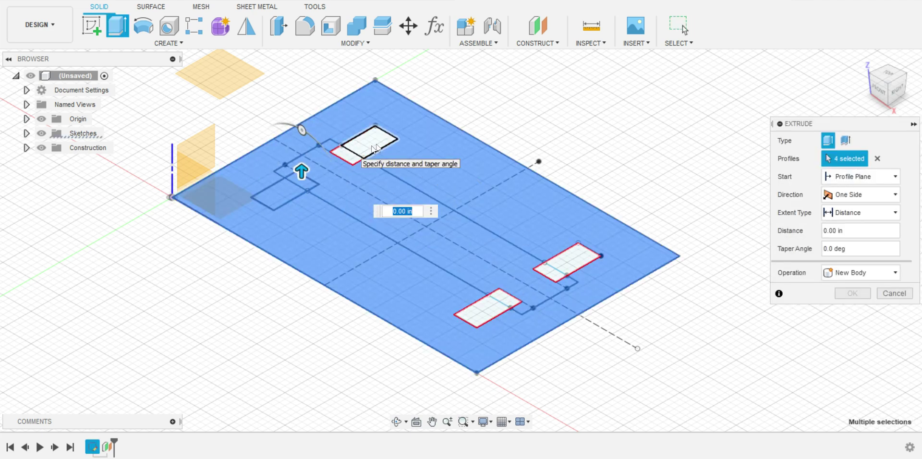
{"action": "left_click", "coordinate": [360, 160]}
{"action": "left_click", "coordinate": [343, 154]}
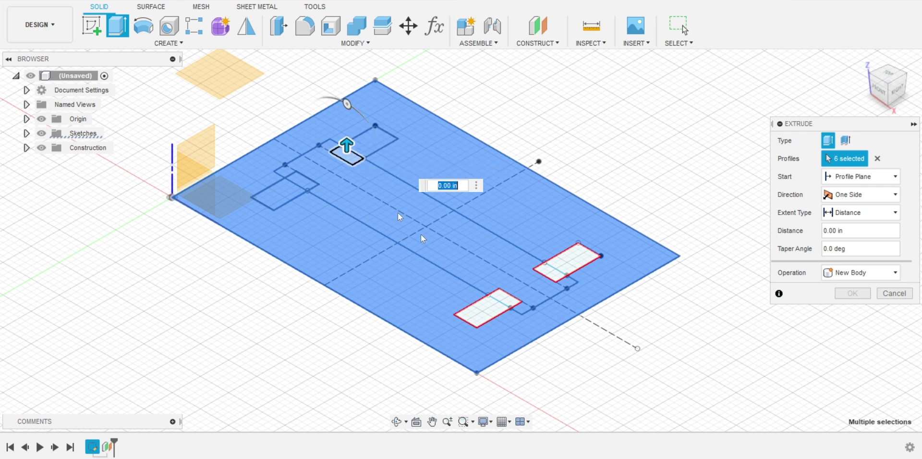
{"action": "left_click", "coordinate": [494, 310]}
{"action": "left_click", "coordinate": [506, 305]}
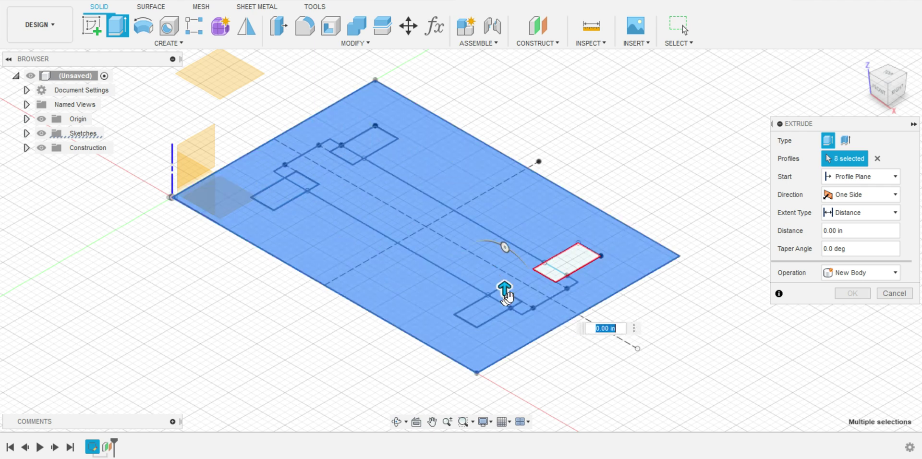
{"action": "left_click", "coordinate": [552, 278]}
{"action": "left_click", "coordinate": [565, 263]}
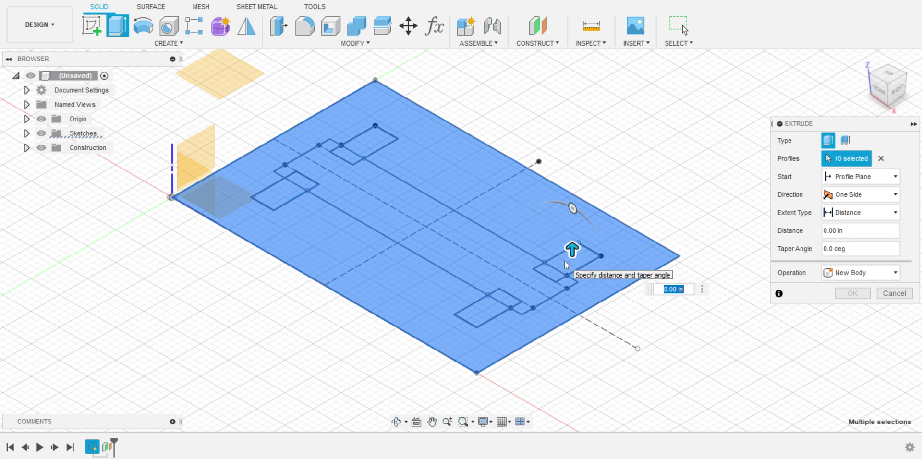
{"action": "type", "text": ".75"}
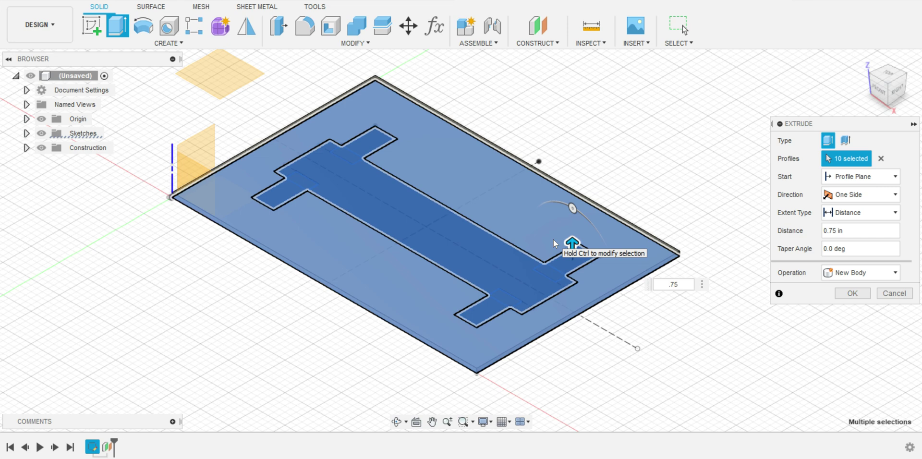
{"action": "left_click", "coordinate": [886, 273]}
{"action": "left_click", "coordinate": [886, 348]}
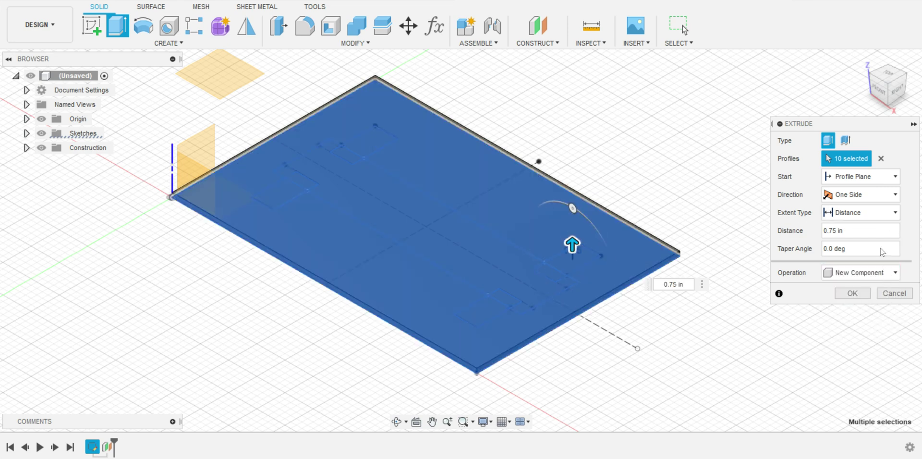
{"action": "left_click", "coordinate": [874, 212]}
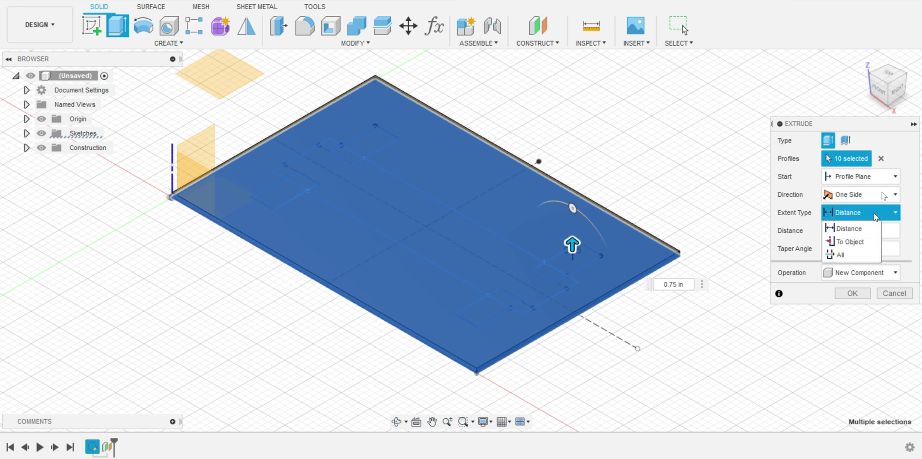
{"action": "left_click", "coordinate": [887, 185]}
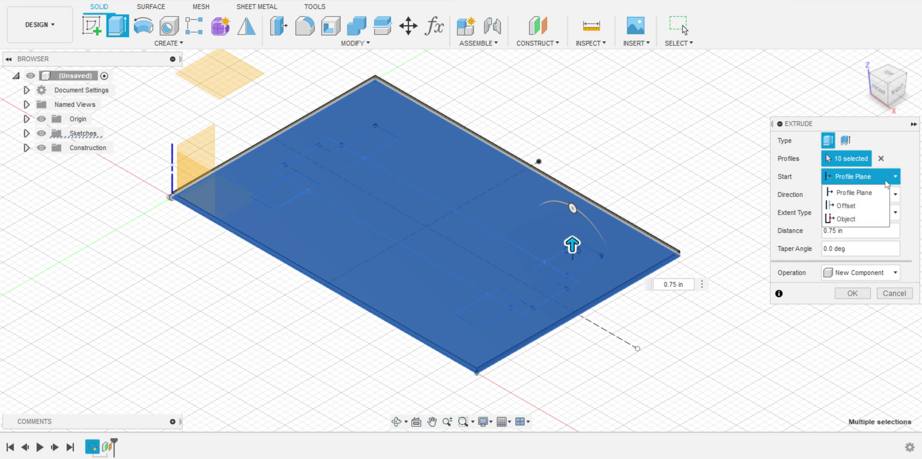
{"action": "left_click", "coordinate": [855, 207]}
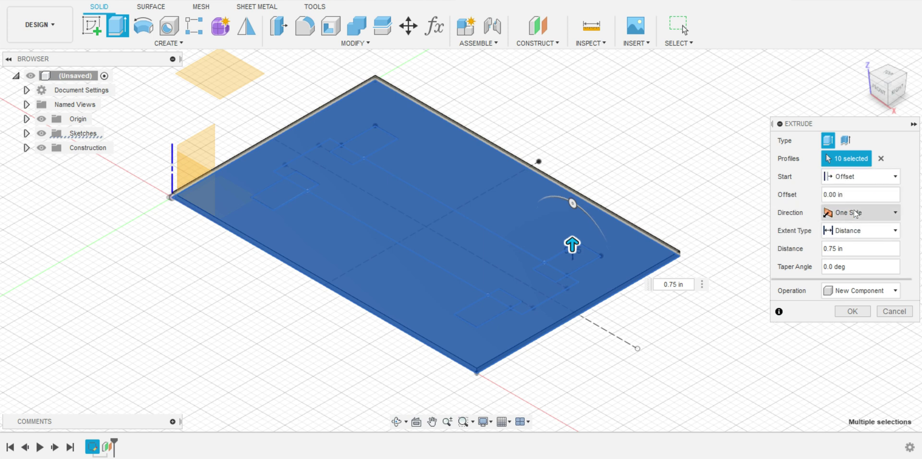
{"action": "left_click", "coordinate": [863, 176]}
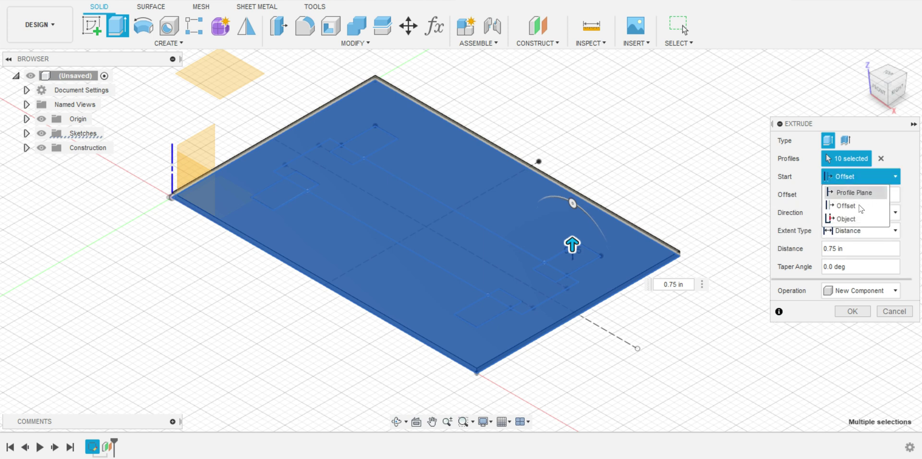
{"action": "left_click", "coordinate": [859, 194]}
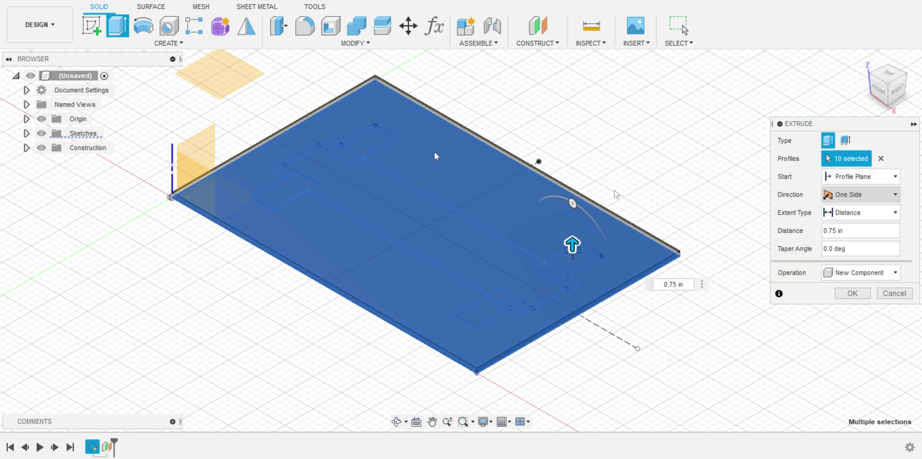
{"action": "left_click", "coordinate": [215, 67]}
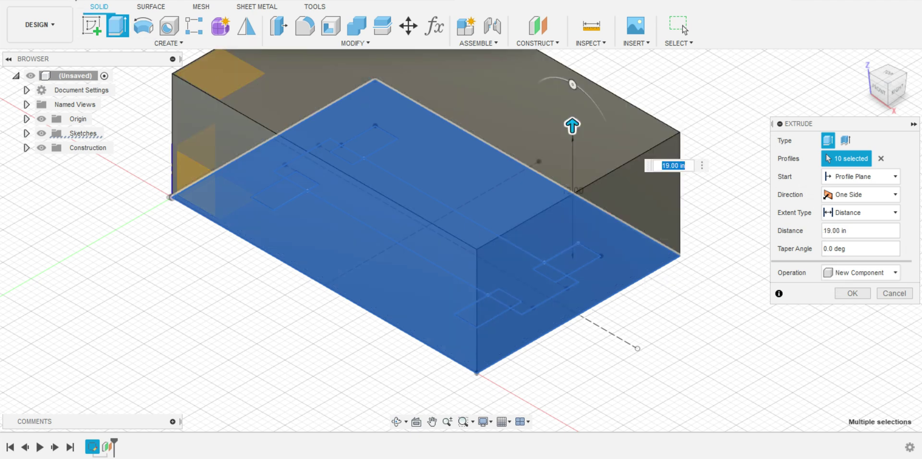
{"action": "key", "text": "Escape"}
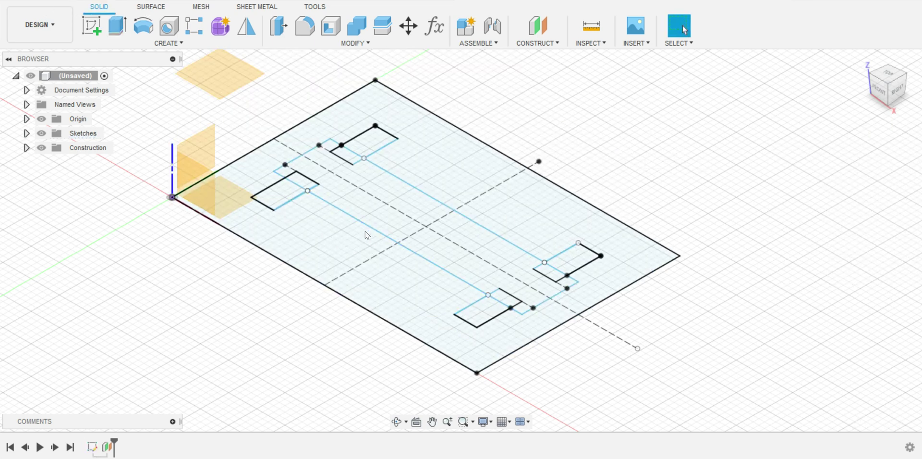
{"action": "key", "text": "e"}
{"action": "left_click", "coordinate": [336, 247]}
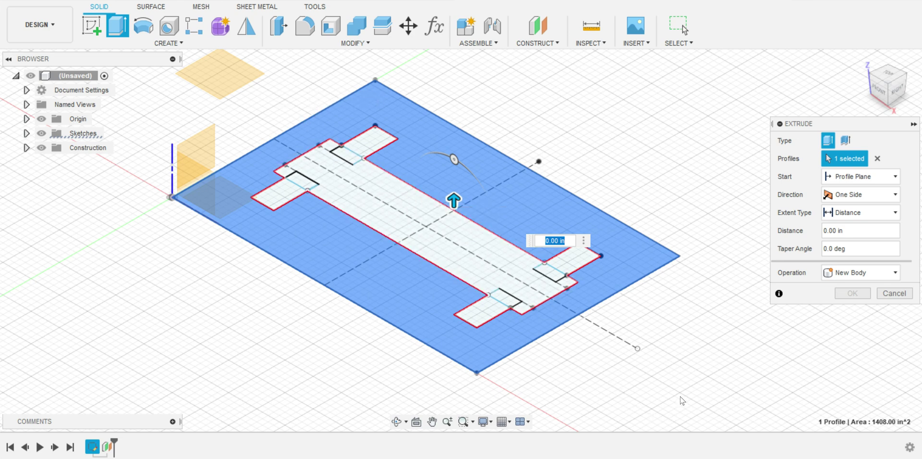
{"action": "key", "text": "Escape"}
- Select every profile of the table sketch for an Extrude and set the distance to 0.75 in
{"action": "mouse_move", "coordinate": [694, 401]}
{"action": "left_mouse_down"}
{"action": "mouse_move", "coordinate": [214, 142]}
{"action": "mouse_move", "coordinate": [178, 101]}
{"action": "mouse_move", "coordinate": [219, 64]}
{"action": "mouse_move", "coordinate": [185, 76]}
{"action": "left_mouse_up"}
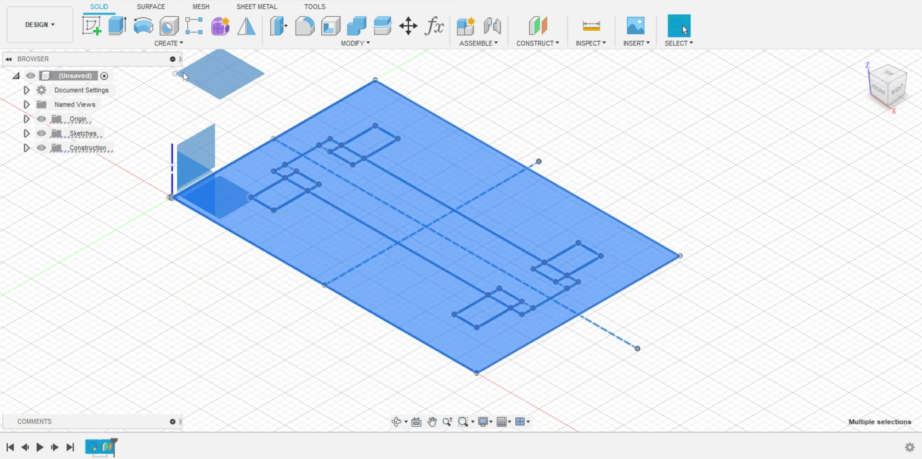
{"action": "key", "text": "e"}
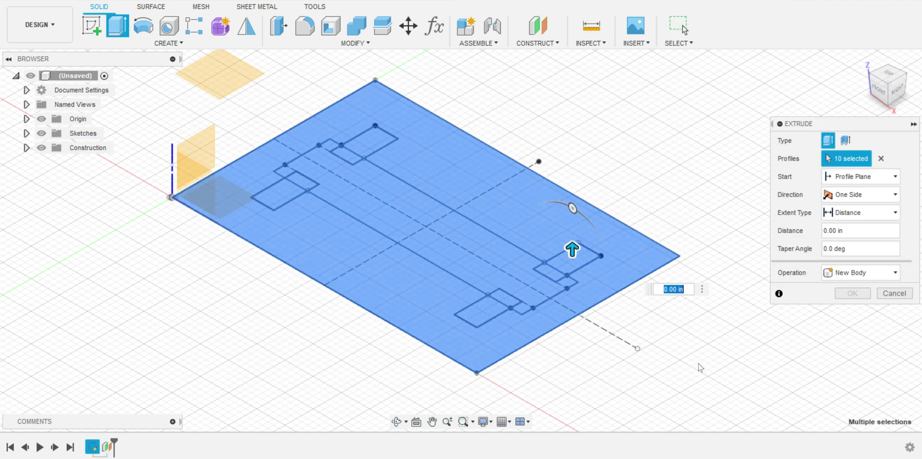
{"action": "key", "text": "BackSpace"}
{"action": "type", "text": ".75"}
{"action": "key", "text": "Return"}
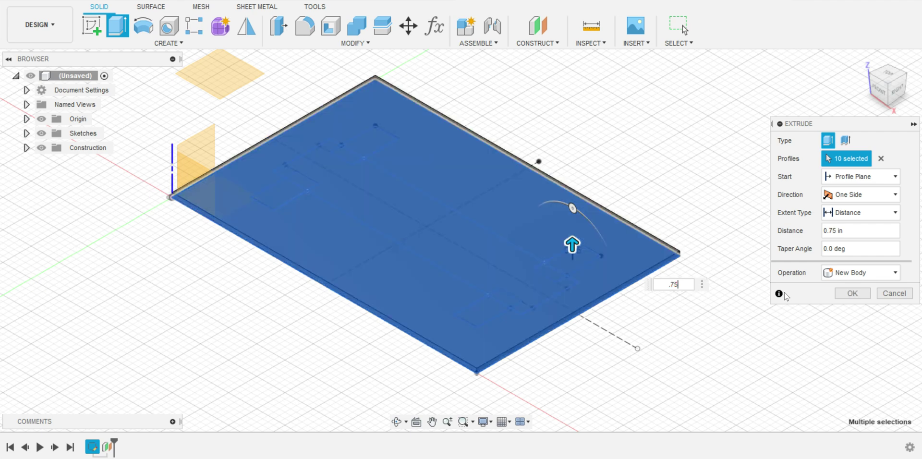
- Start the extrusion at an offset of 15 in from the profile plane and create it as a new component
{"action": "left_click", "coordinate": [886, 182]}
{"action": "left_click", "coordinate": [852, 202]}
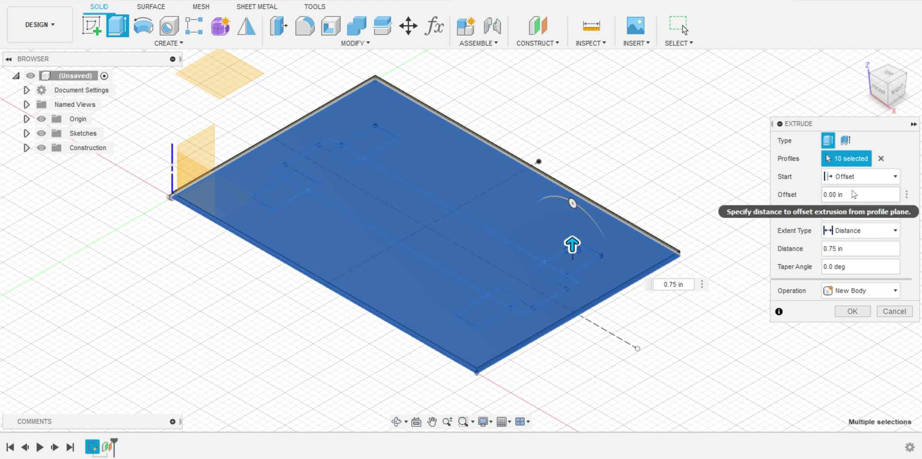
{"action": "left_click_drag", "start_coordinate": [843, 194], "coordinate": [824, 194]}
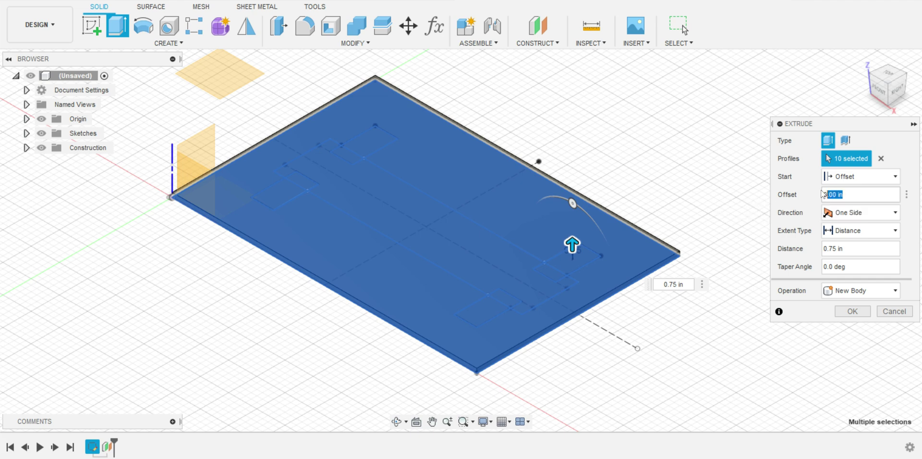
{"action": "type", "text": "15"}
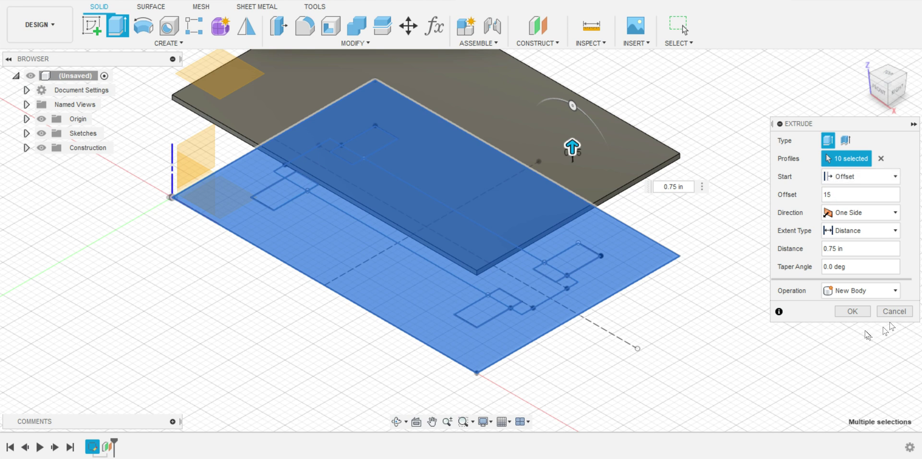
{"action": "left_click", "coordinate": [848, 290]}
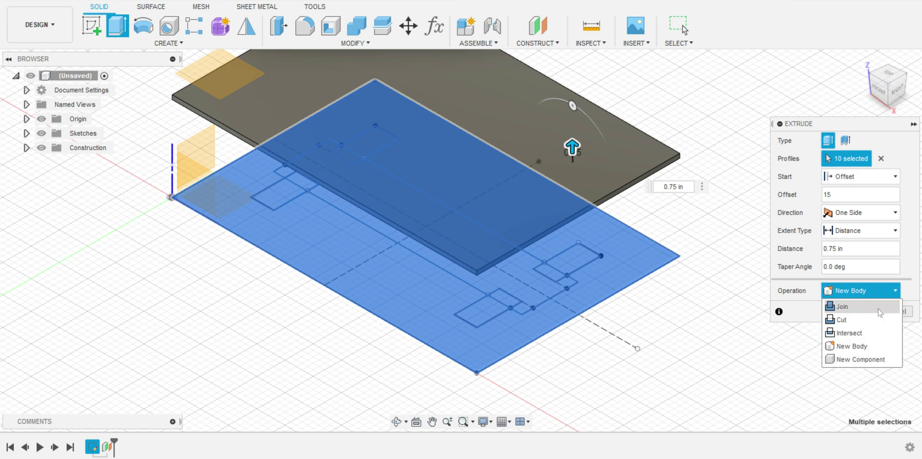
{"action": "left_click", "coordinate": [832, 364]}
{"action": "left_click", "coordinate": [850, 311]}
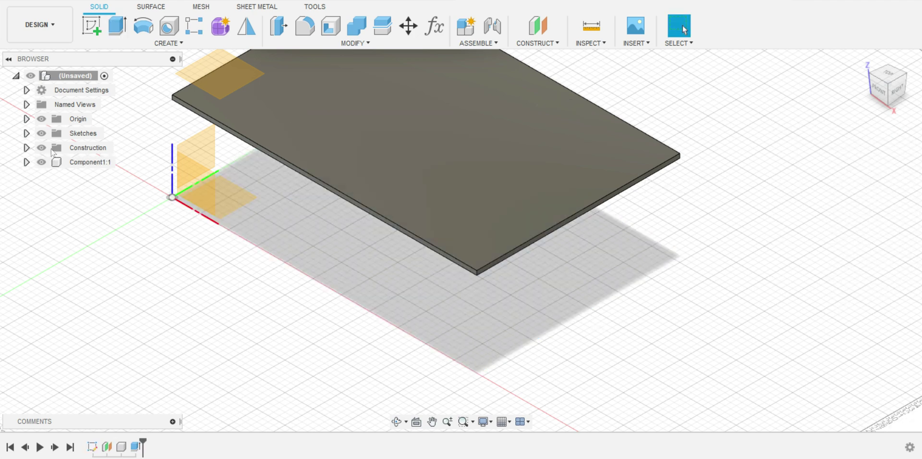
- Rename the new slab component as Glass Top
{"action": "left_click", "coordinate": [76, 162]}
{"action": "left_click", "coordinate": [77, 162]}
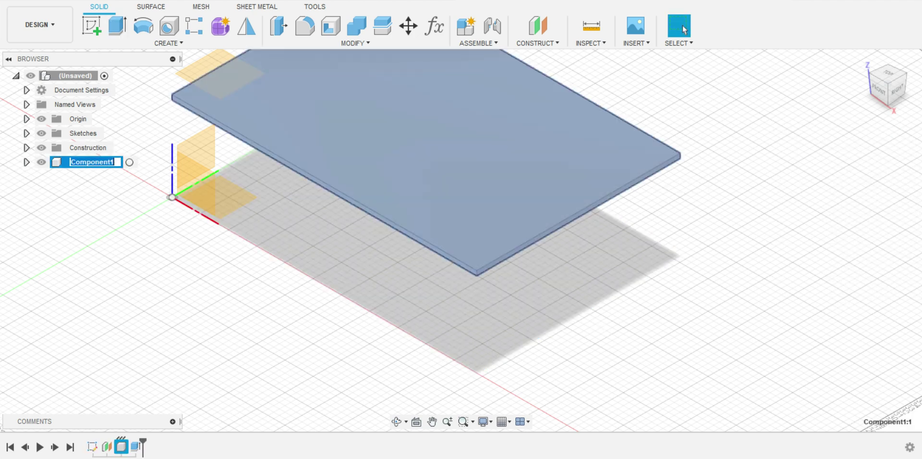
{"action": "type", "text": "Glass Top"}
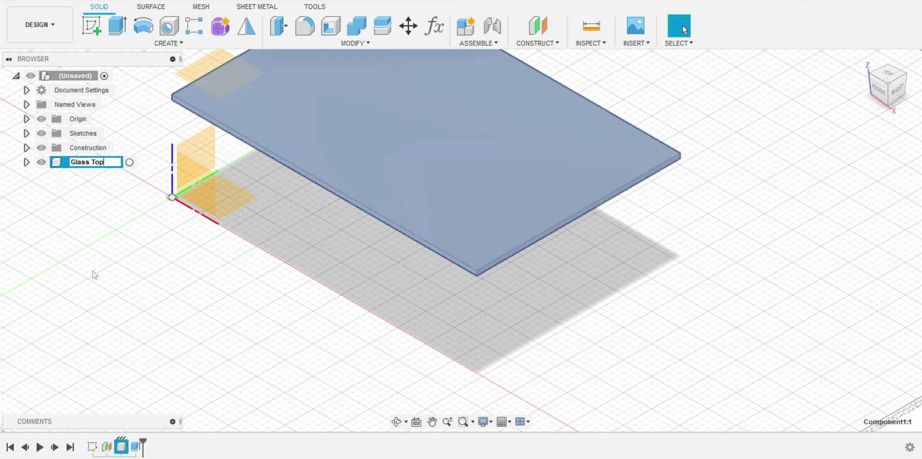
{"action": "key", "text": "Return"}
{"action": "left_click", "coordinate": [536, 310]}
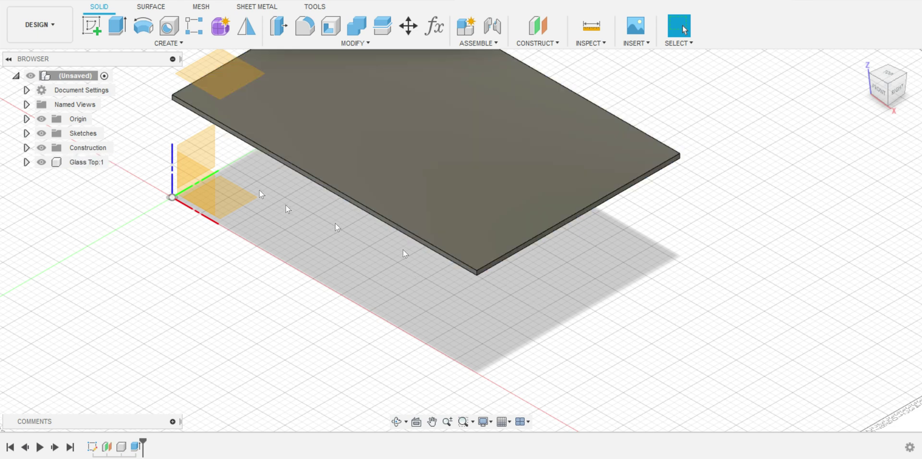
- Hide the Glass Top component and make Sketch1 visible again
{"action": "left_click", "coordinate": [42, 134]}
{"action": "left_click", "coordinate": [42, 163]}
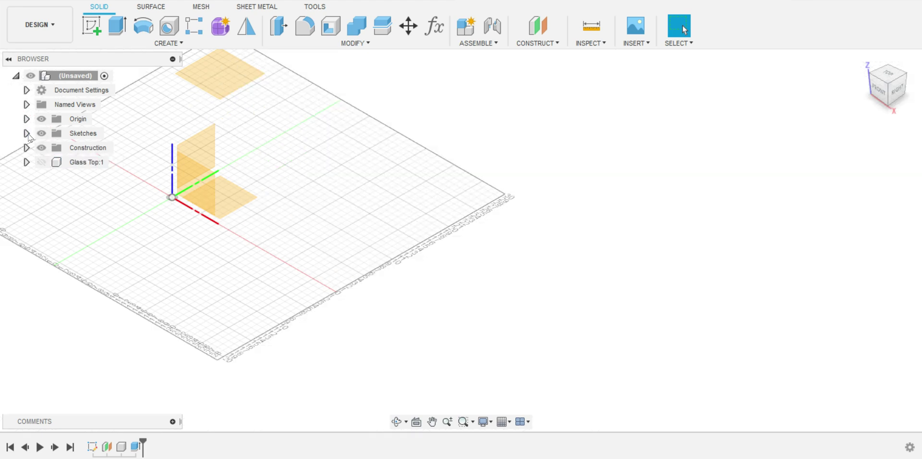
{"action": "left_click", "coordinate": [27, 133]}
{"action": "left_click", "coordinate": [52, 147]}
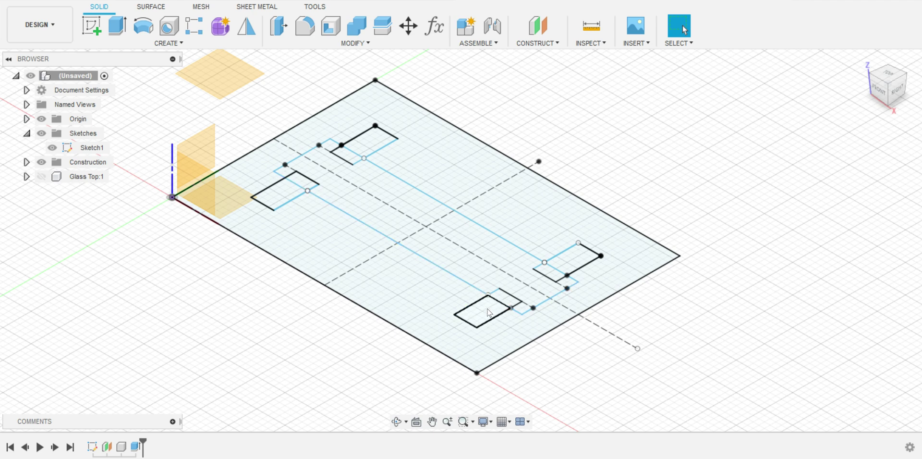
- Start an Extrude and select both profile regions of each of the four small leg rectangles
{"action": "key", "text": "e"}
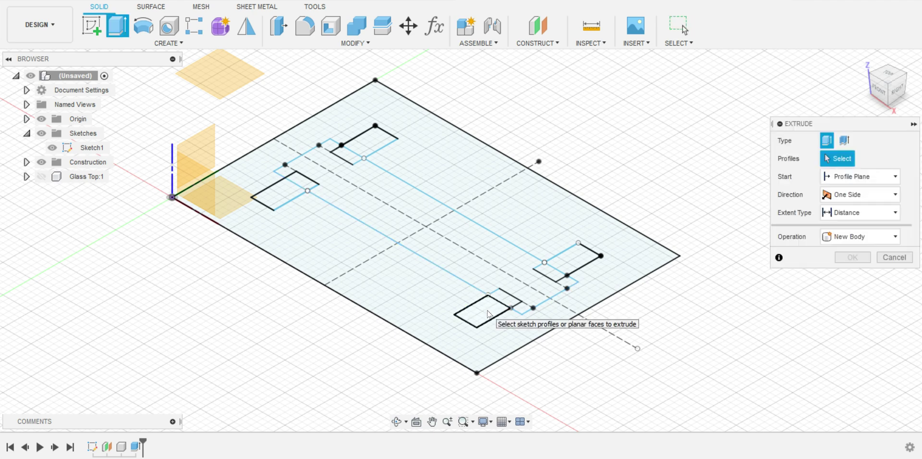
{"action": "left_click", "coordinate": [488, 314]}
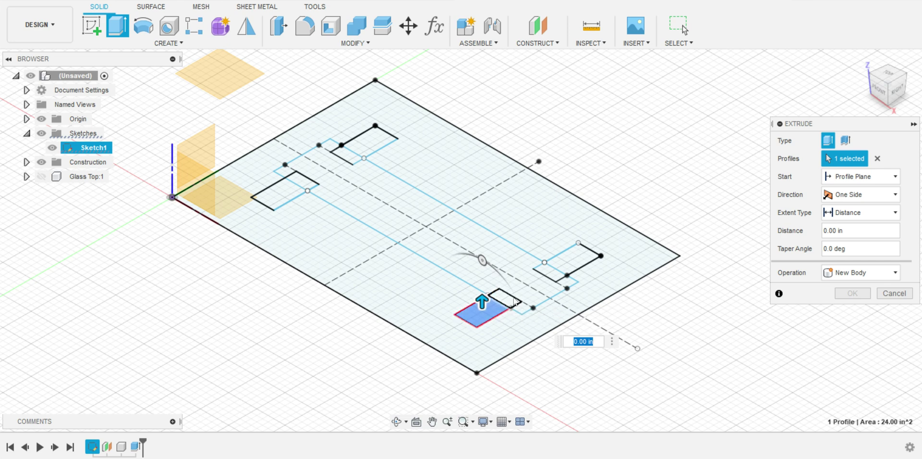
{"action": "left_click", "coordinate": [505, 301]}
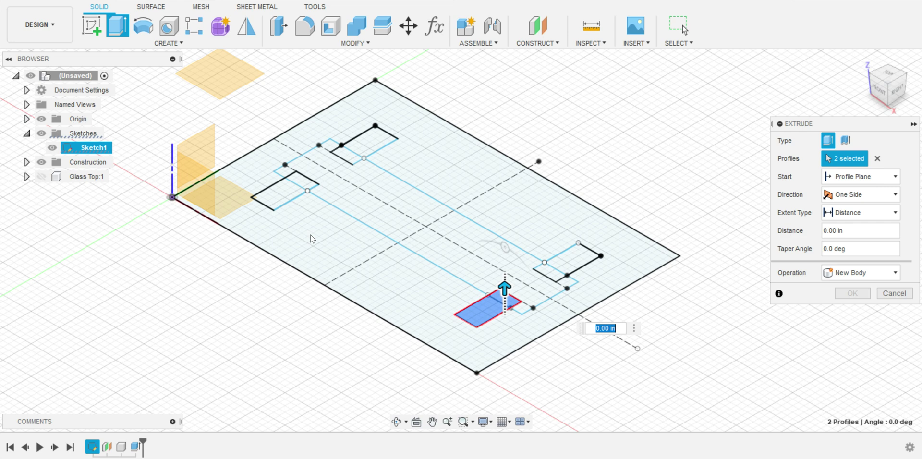
{"action": "left_click", "coordinate": [278, 196]}
{"action": "left_click", "coordinate": [307, 187]}
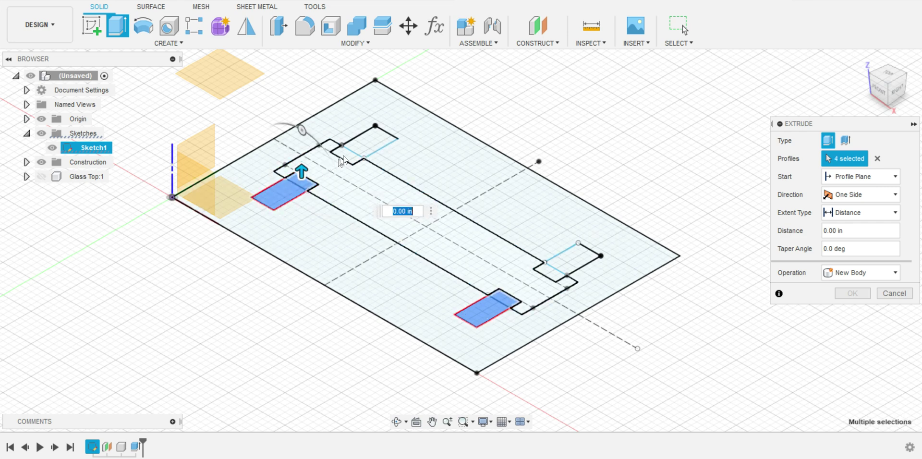
{"action": "left_click", "coordinate": [359, 154]}
{"action": "left_click", "coordinate": [364, 151]}
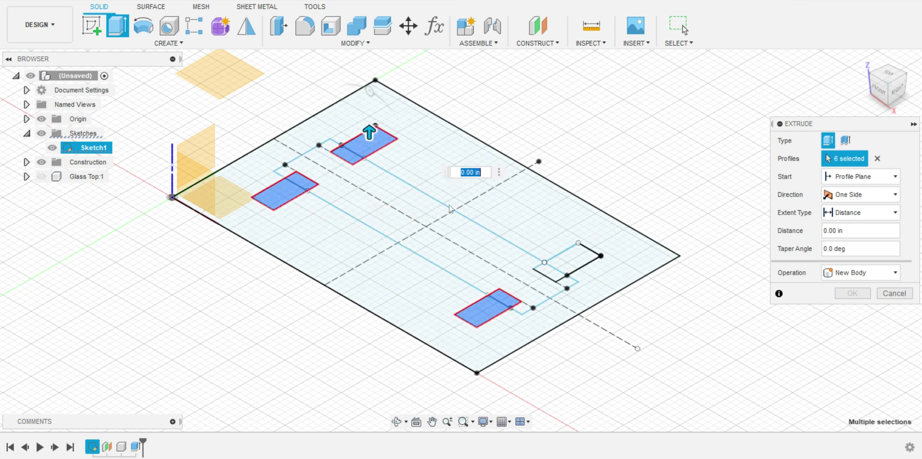
{"action": "left_click", "coordinate": [564, 272]}
{"action": "left_click", "coordinate": [579, 260]}
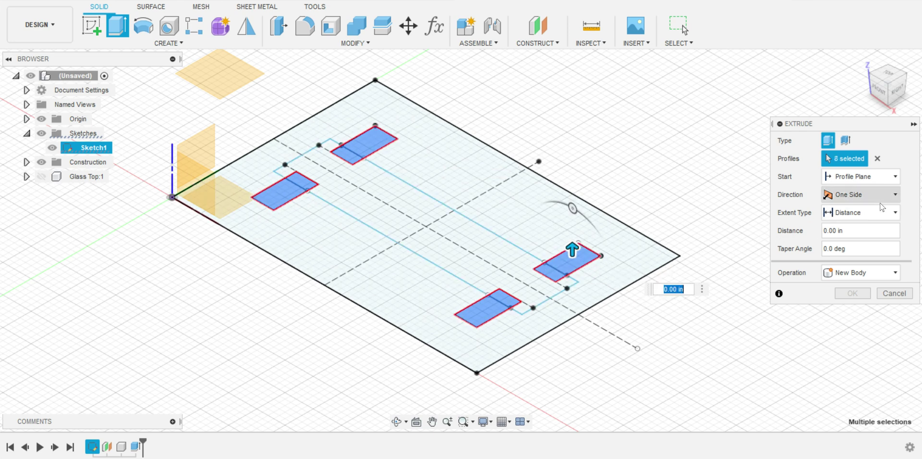
- Show the Glass Top and extrude the leg profiles up to its underside as a new component
{"action": "left_click", "coordinate": [867, 212]}
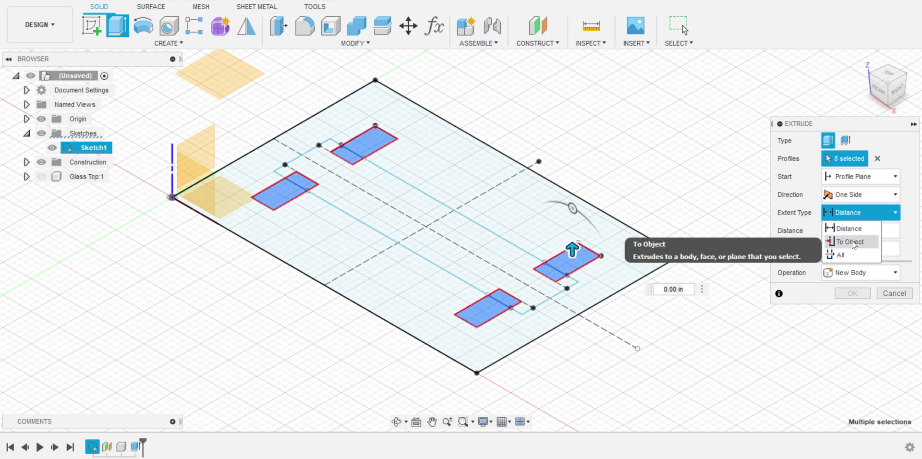
{"action": "left_click", "coordinate": [853, 242]}
{"action": "mouse_move", "coordinate": [700, 336]}
{"action": "middle_mouse_down", "text": "shift"}
{"action": "mouse_move", "coordinate": [671, 288]}
{"action": "mouse_move", "coordinate": [657, 306]}
{"action": "mouse_move", "coordinate": [656, 295]}
{"action": "middle_mouse_up", "text": "shift"}
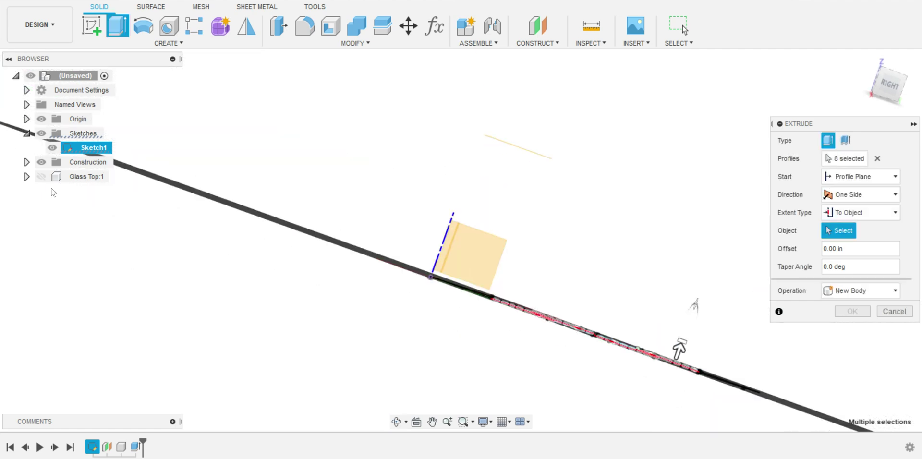
{"action": "left_click", "coordinate": [42, 176]}
{"action": "middle_click_drag", "start_coordinate": [724, 246], "coordinate": [707, 247], "text": "shift"}
{"action": "left_click", "coordinate": [681, 246]}
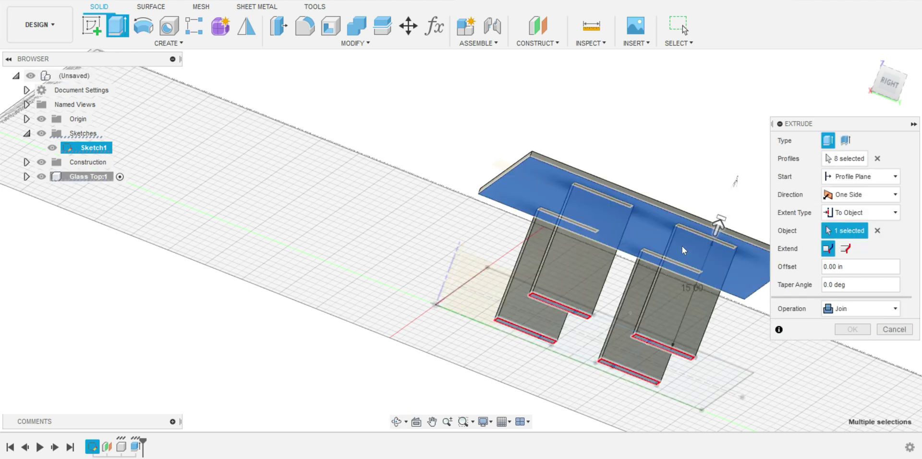
{"action": "left_click", "coordinate": [860, 309]}
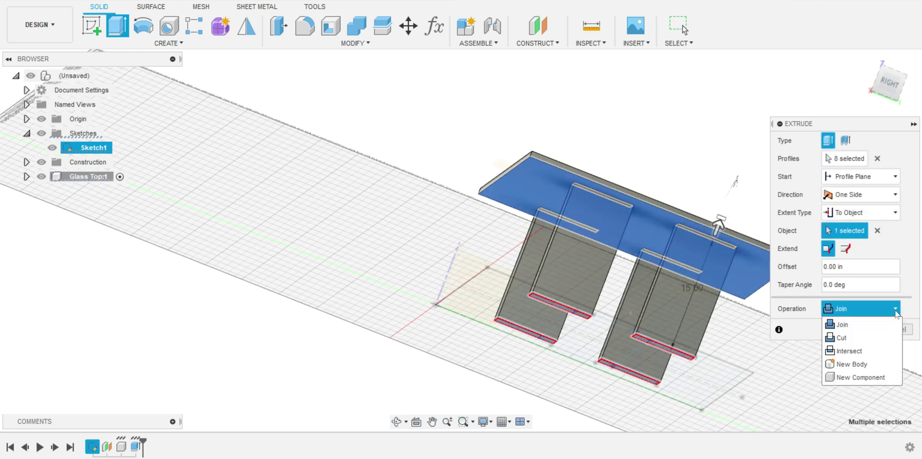
{"action": "left_click", "coordinate": [849, 377]}
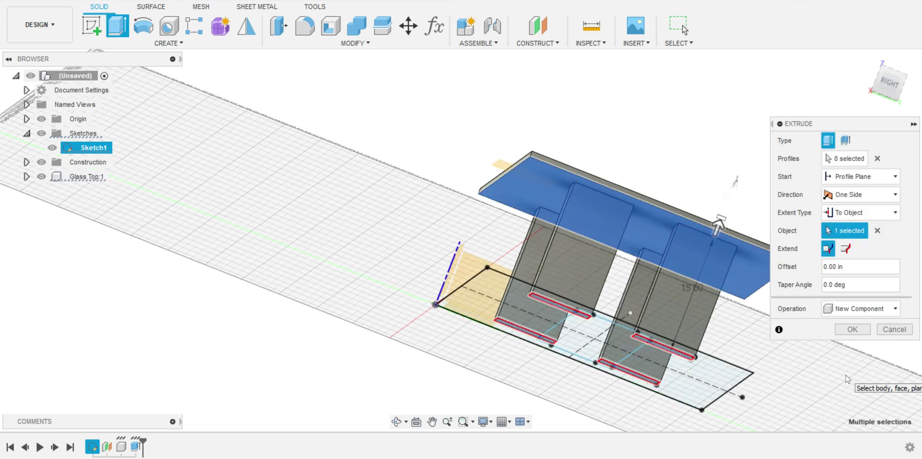
{"action": "left_click", "coordinate": [856, 330]}
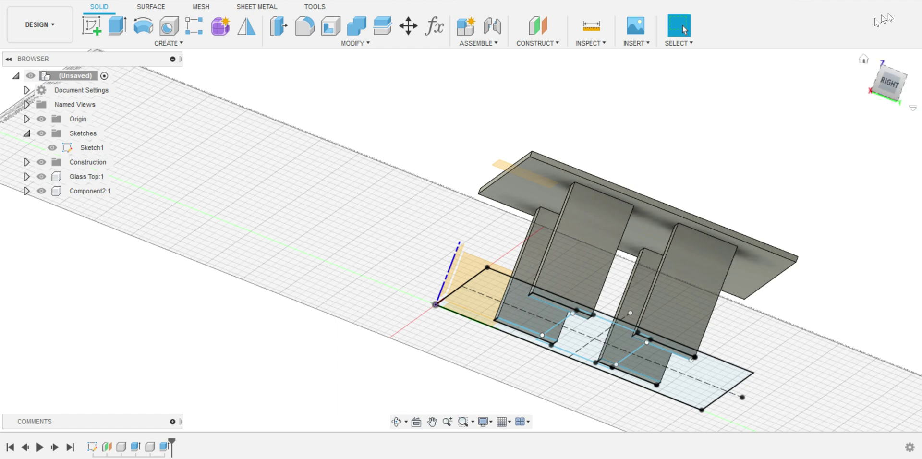
- Return to the home view and rename the new leg component as Legs
{"action": "left_click", "coordinate": [864, 59]}
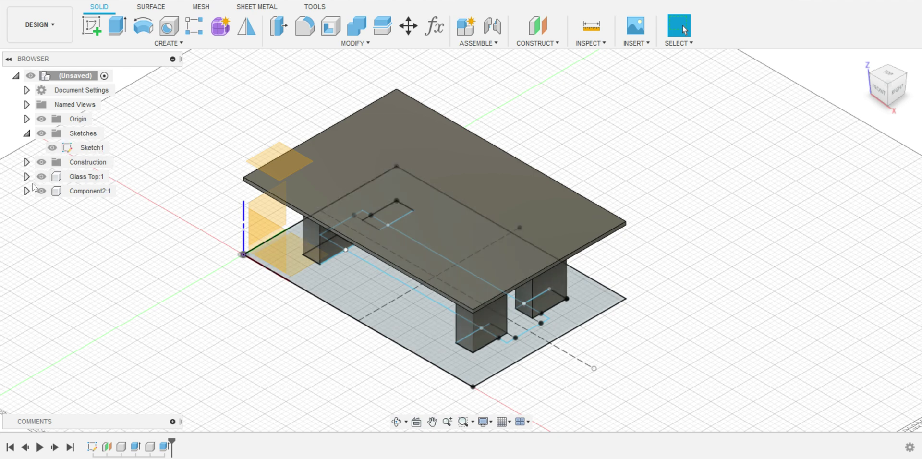
{"action": "left_click", "coordinate": [74, 191]}
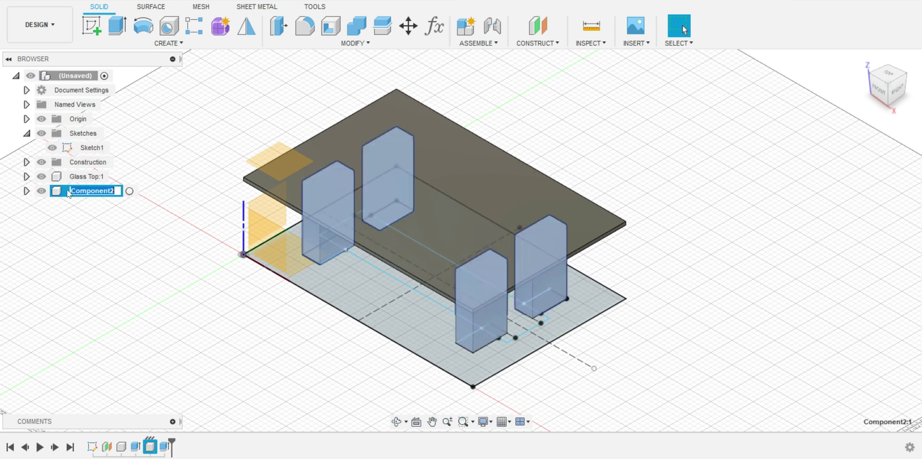
{"action": "left_click", "coordinate": [69, 191]}
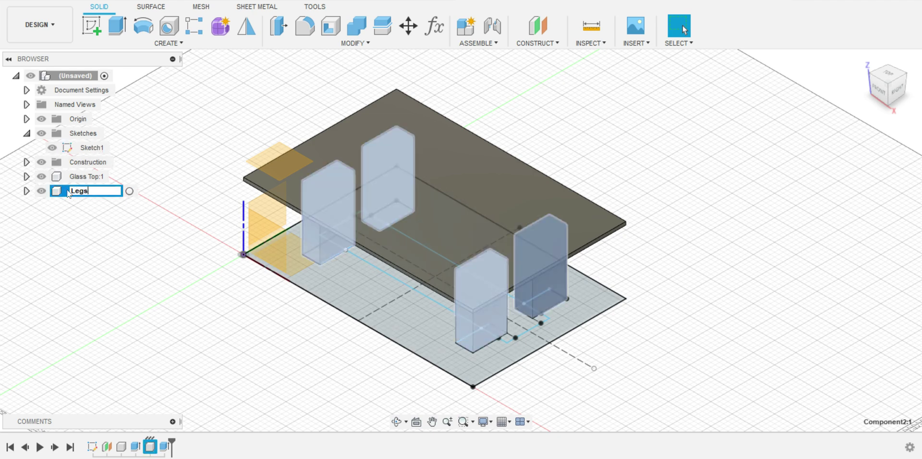
{"action": "type", "text": "Legs"}
{"action": "key", "text": "Return"}
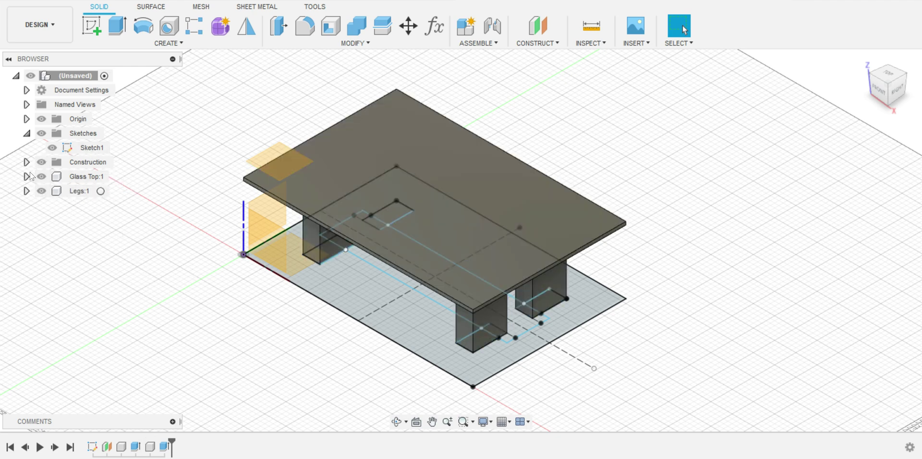
- Hide the Glass Top, the Legs, the construction plane and the origin, leaving the sketch in top view
{"action": "left_click", "coordinate": [41, 176]}
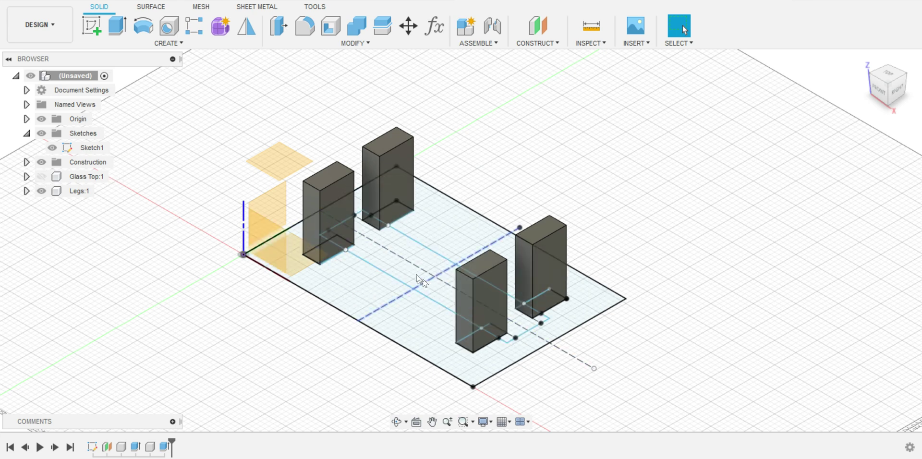
{"action": "left_click", "coordinate": [41, 190]}
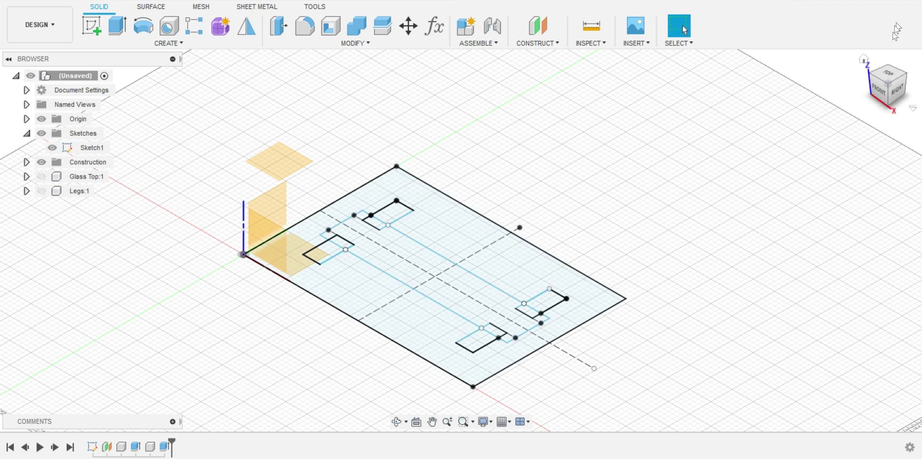
{"action": "left_click", "coordinate": [891, 83]}
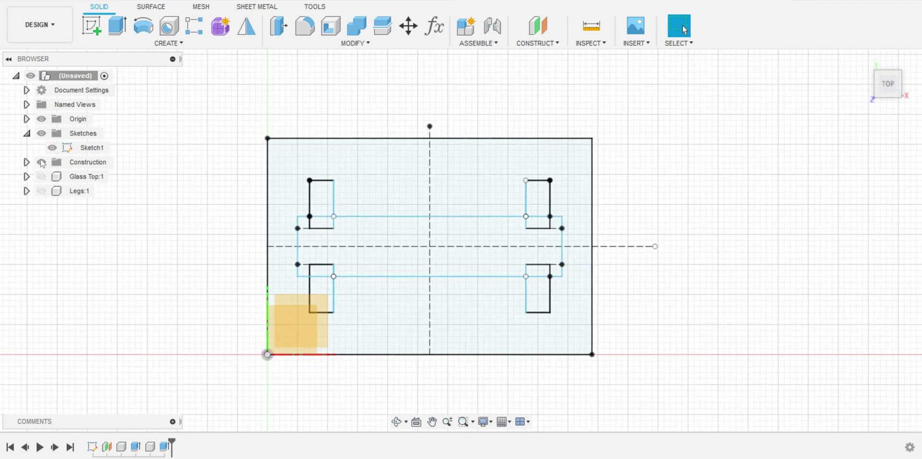
{"action": "left_click", "coordinate": [41, 161]}
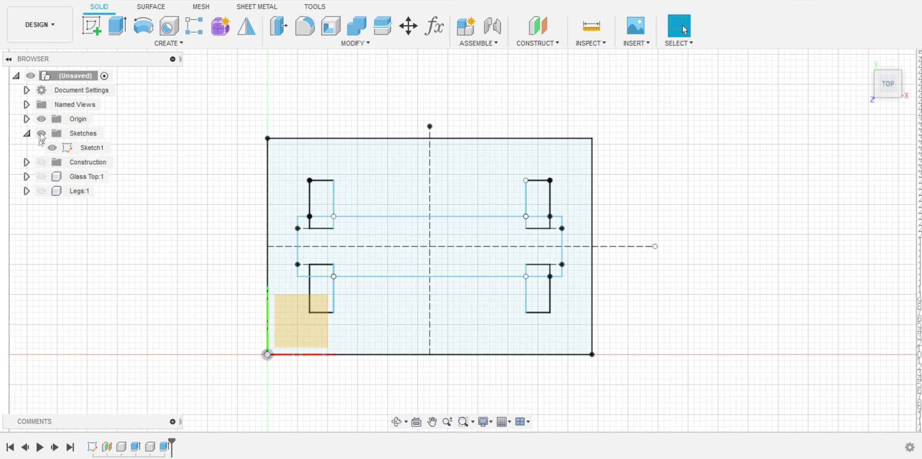
{"action": "left_click", "coordinate": [42, 119]}
- Start an Extrude of all five profile regions of the long central rectangle with a distance of 4 in
{"action": "key", "text": "e"}
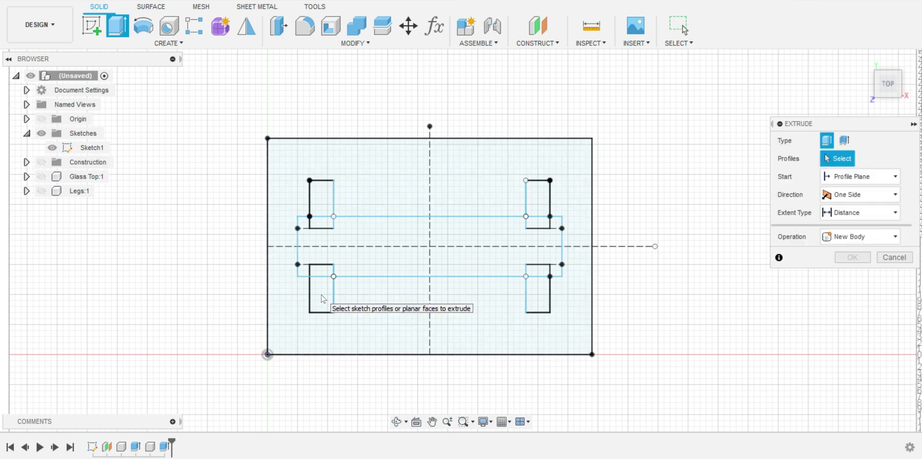
{"action": "left_click", "coordinate": [327, 271]}
{"action": "left_click", "coordinate": [331, 240]}
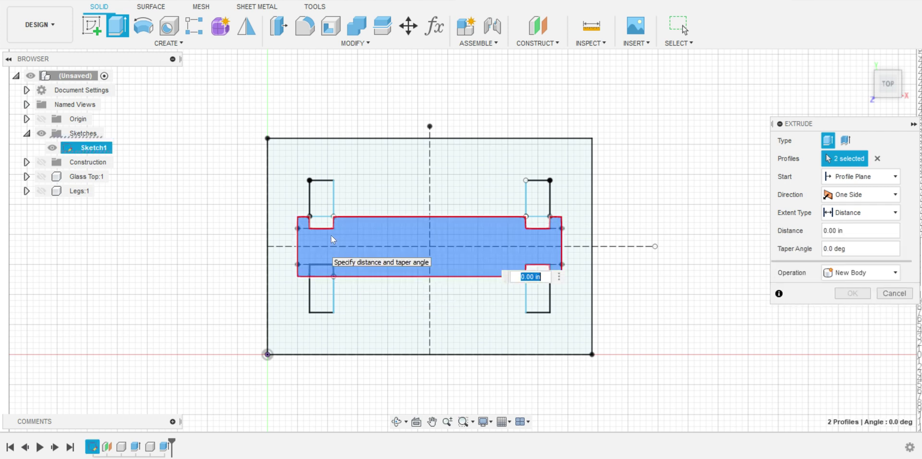
{"action": "left_click", "coordinate": [329, 223]}
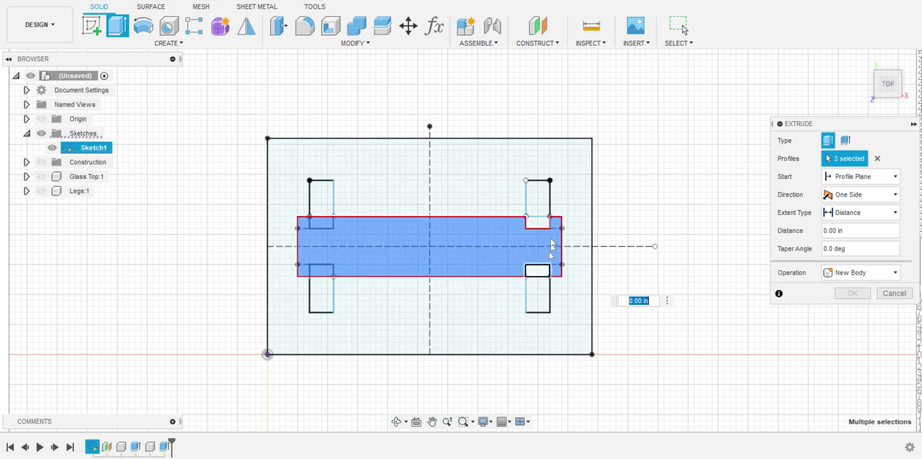
{"action": "left_click", "coordinate": [538, 270]}
{"action": "left_click", "coordinate": [536, 223]}
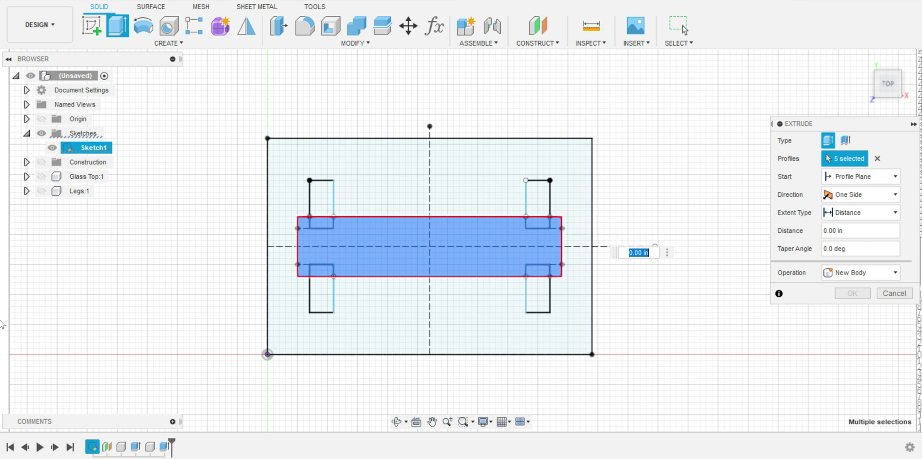
{"action": "type", "text": "4"}
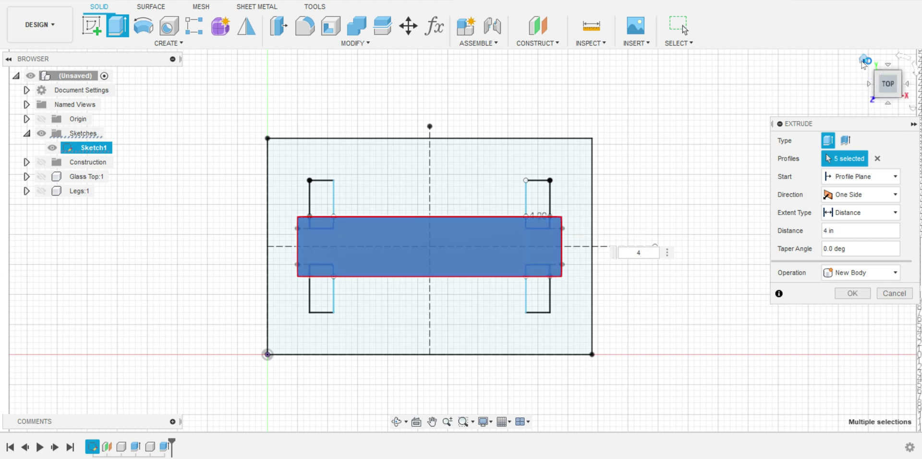
{"action": "left_click", "coordinate": [864, 61]}
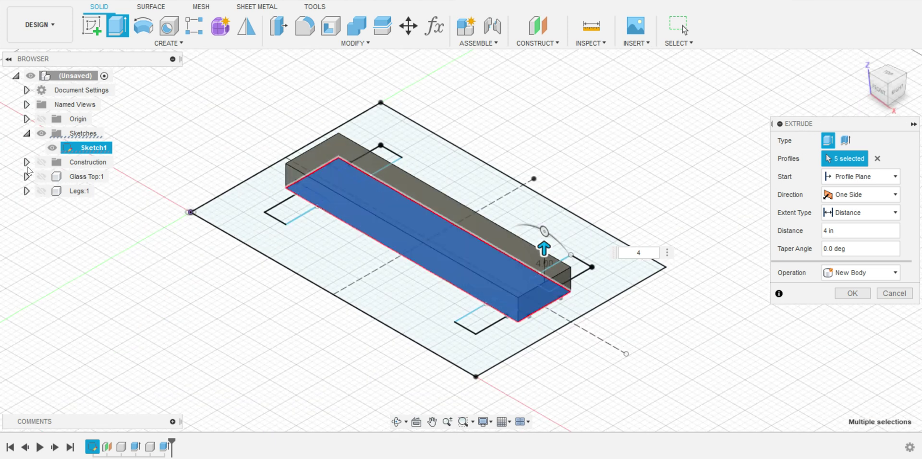
- Show the Legs and finish the extrusion with a 5 in start offset as a new component
{"action": "left_click", "coordinate": [41, 191]}
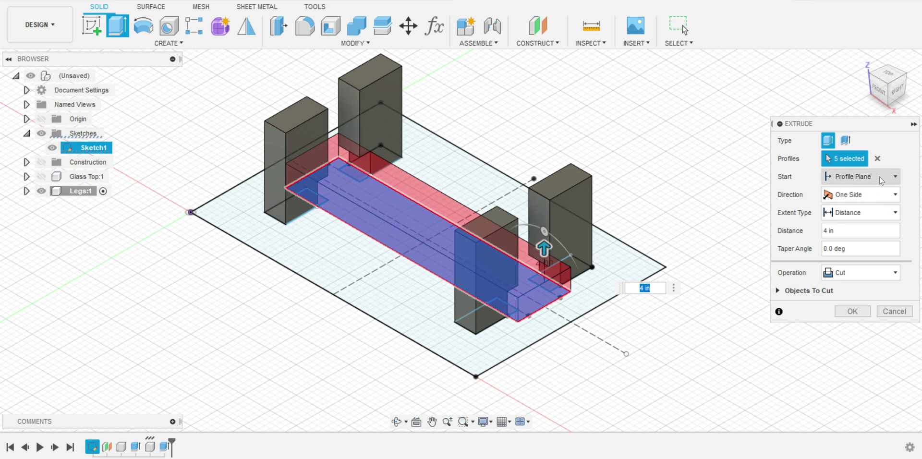
{"action": "left_click", "coordinate": [862, 177]}
{"action": "left_click", "coordinate": [863, 206]}
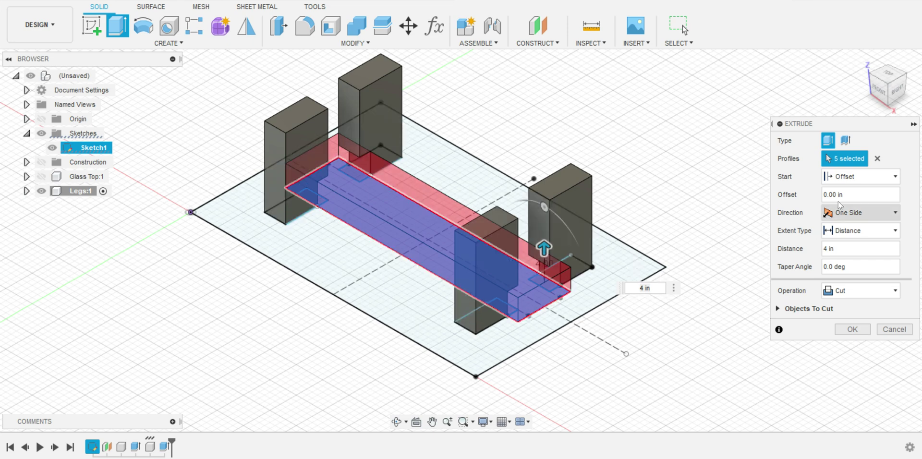
{"action": "left_click", "coordinate": [845, 196]}
{"action": "left_click_drag", "start_coordinate": [844, 195], "coordinate": [819, 199]}
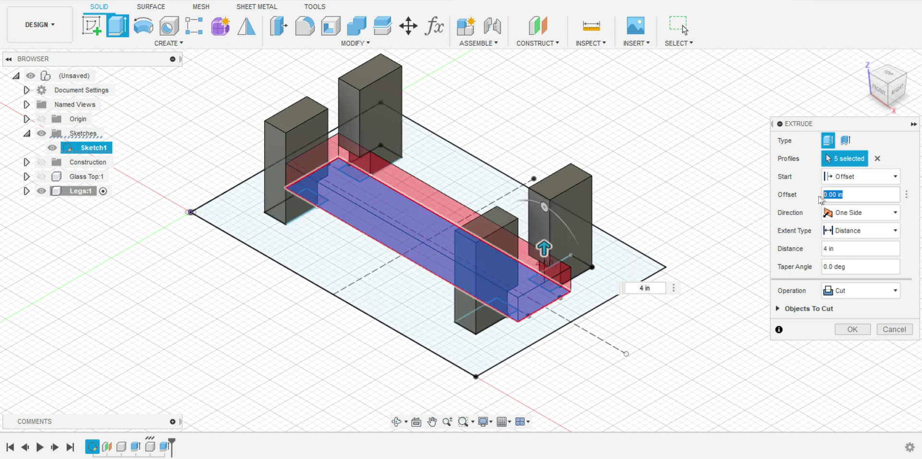
{"action": "type", "text": "5"}
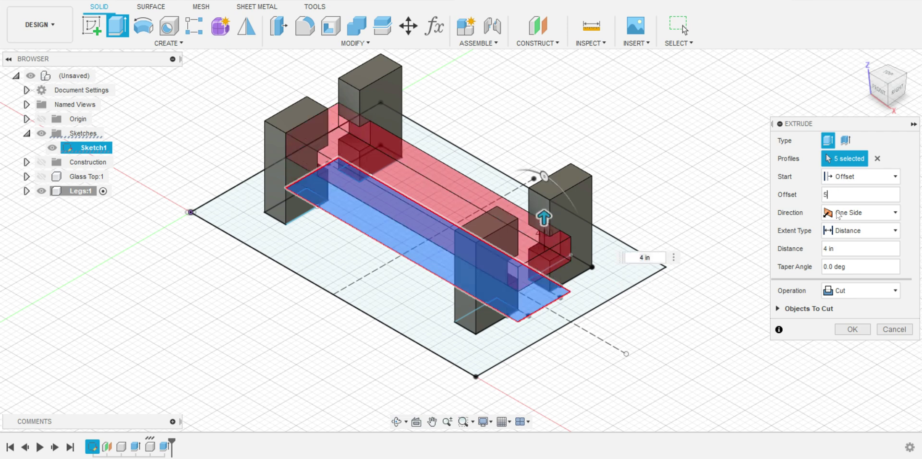
{"action": "left_click", "coordinate": [882, 283]}
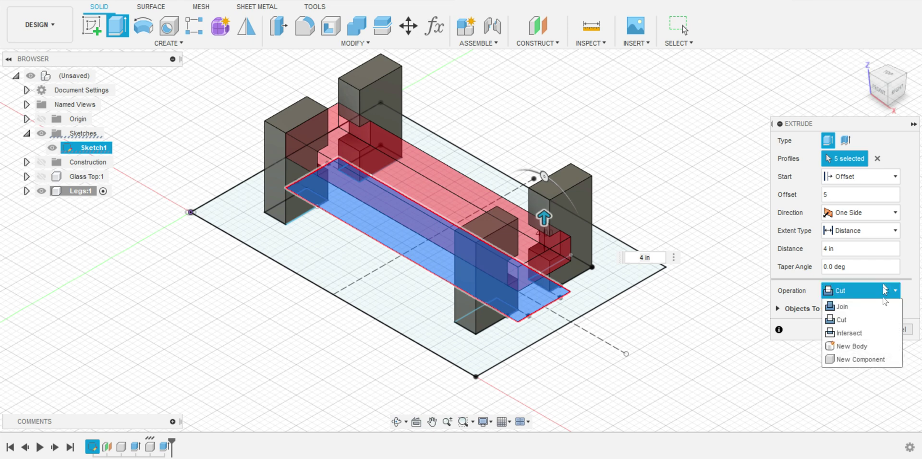
{"action": "left_click", "coordinate": [882, 358]}
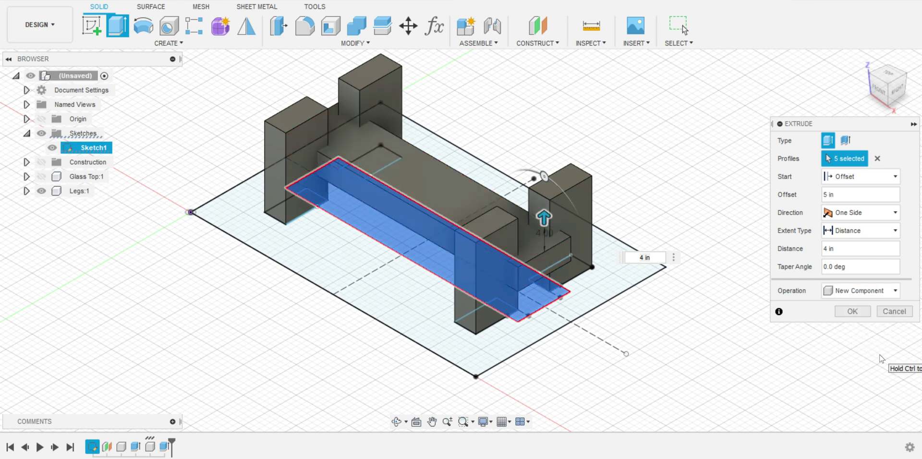
{"action": "left_click", "coordinate": [853, 312]}
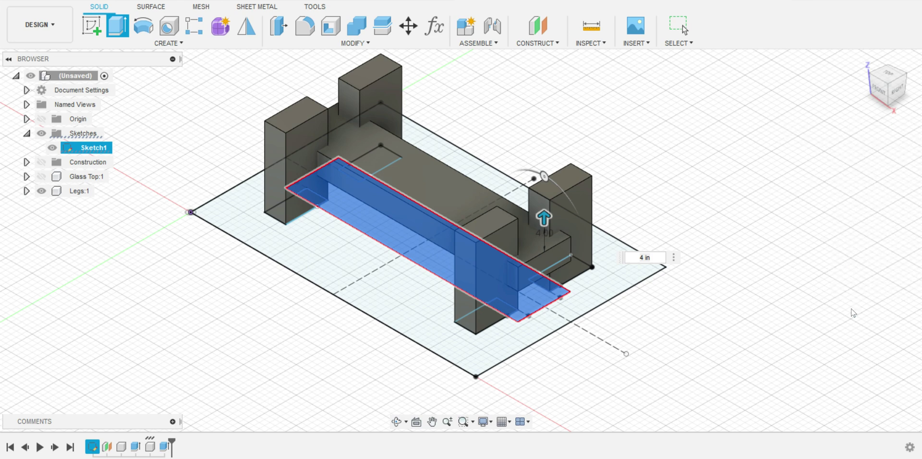
- Hide the sketches and turn off the layout grid
{"action": "left_click", "coordinate": [43, 177]}
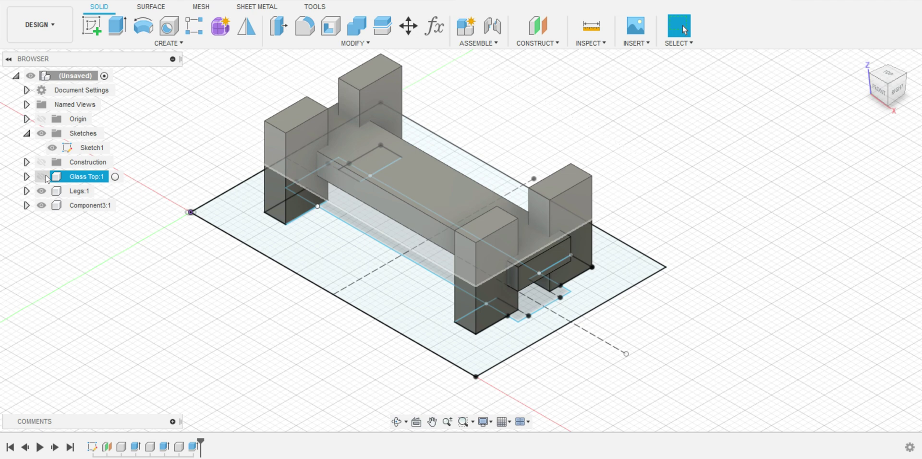
{"action": "left_click", "coordinate": [81, 240]}
{"action": "left_click", "coordinate": [50, 148]}
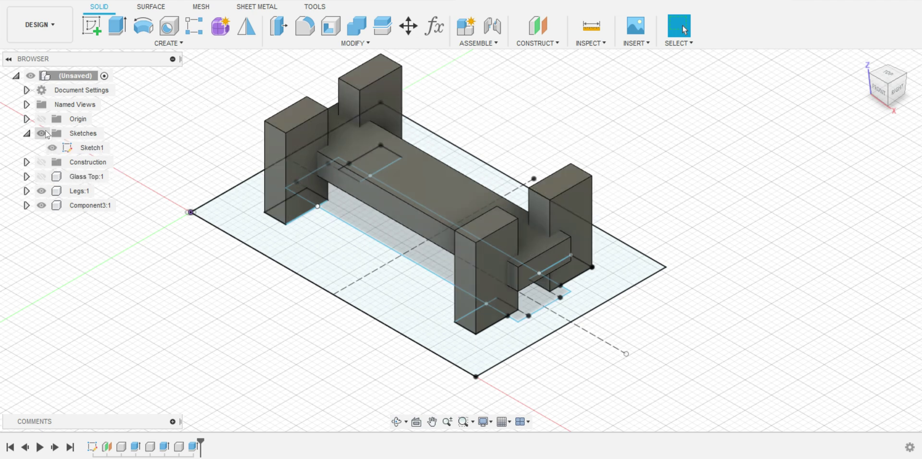
{"action": "left_click", "coordinate": [42, 133]}
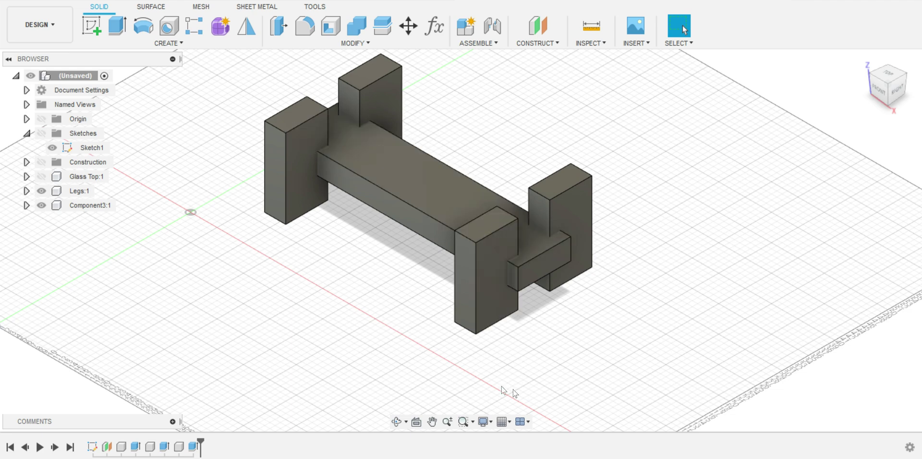
{"action": "left_click", "coordinate": [504, 422]}
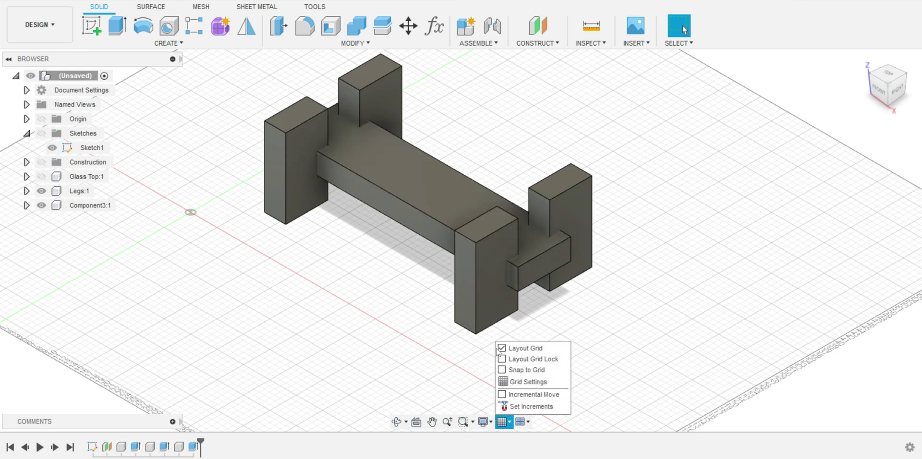
{"action": "left_click", "coordinate": [502, 348]}
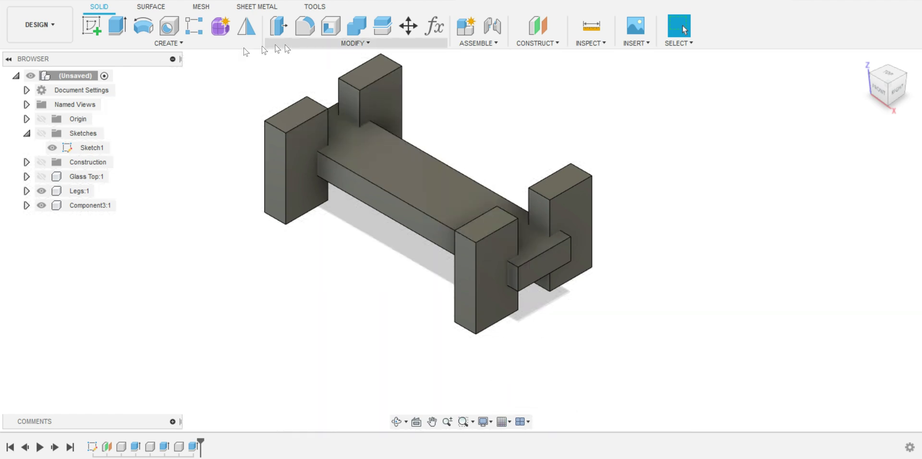
{"action": "left_click", "coordinate": [176, 44]}
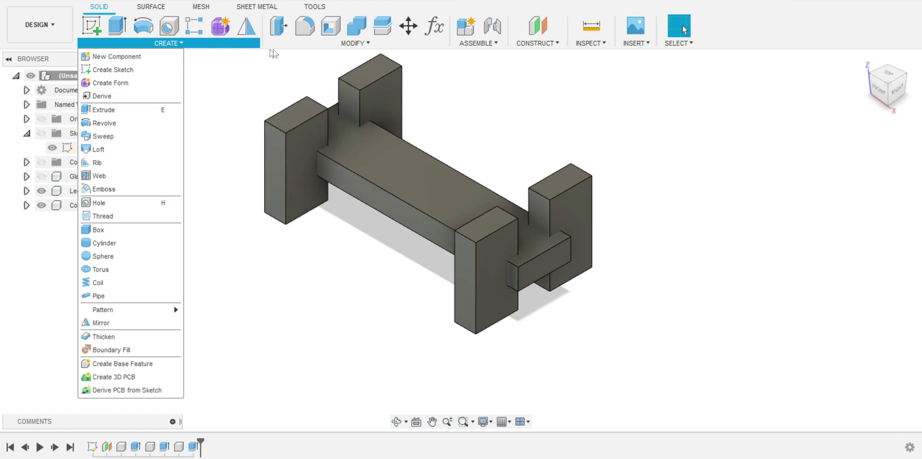
{"action": "mouse_move", "coordinate": [277, 40]}
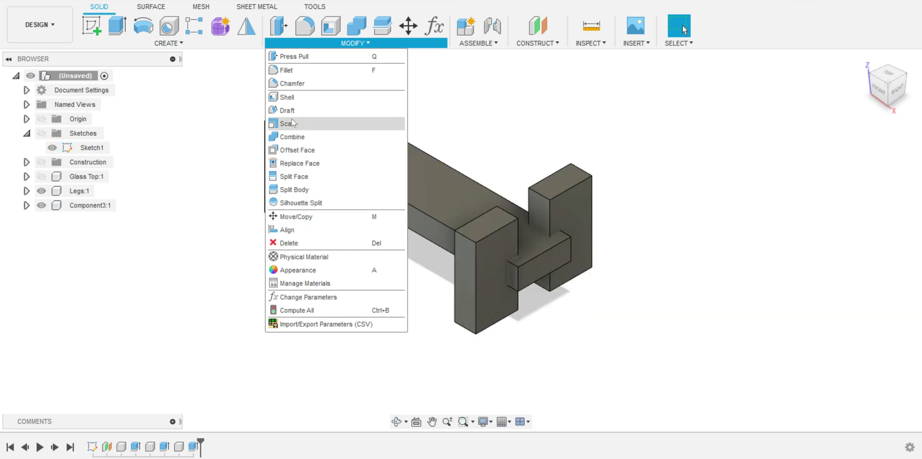
{"action": "left_click", "coordinate": [177, 43]}
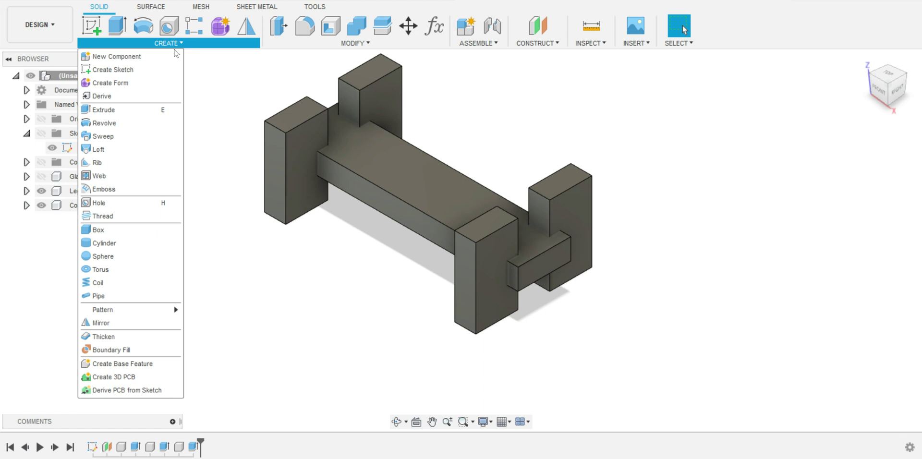
{"action": "left_click", "coordinate": [482, 44]}
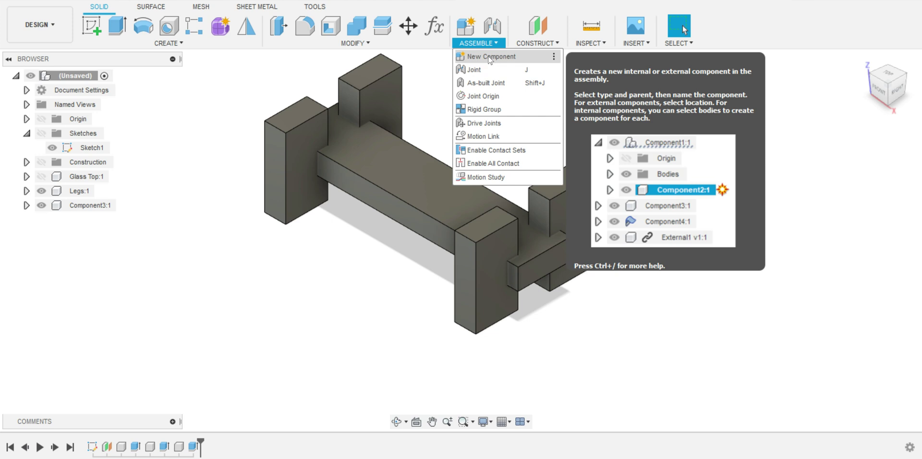
{"action": "left_click", "coordinate": [388, 42]}
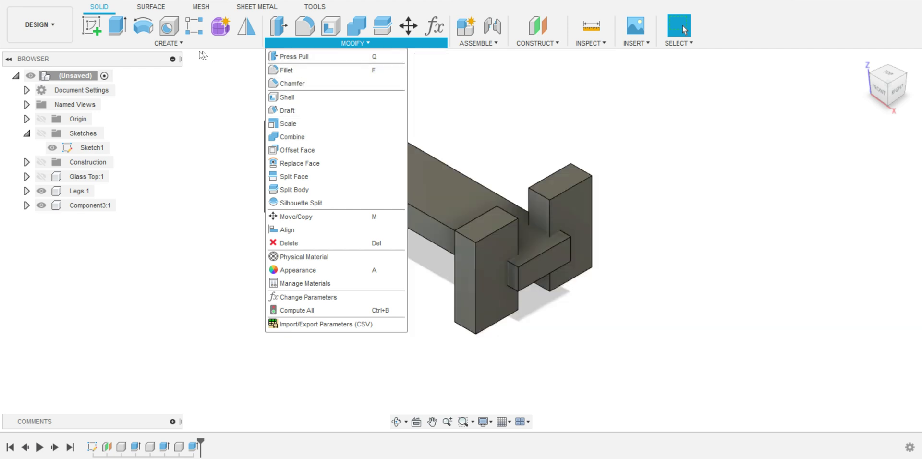
{"action": "left_click", "coordinate": [173, 47]}
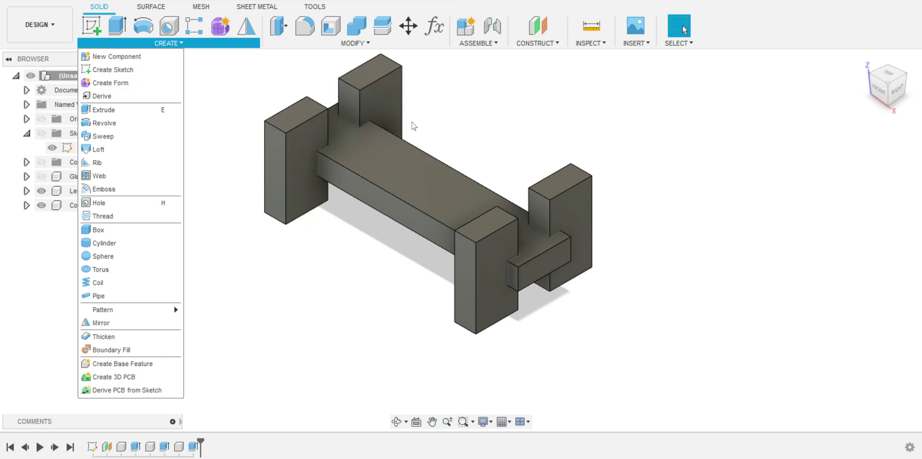
{"action": "key", "text": "alt+F9"}
- Combine the long horizontal board as target with the four legs as tools, using Join with New Component and Keep Tools enabled
{"action": "left_click", "coordinate": [355, 43]}
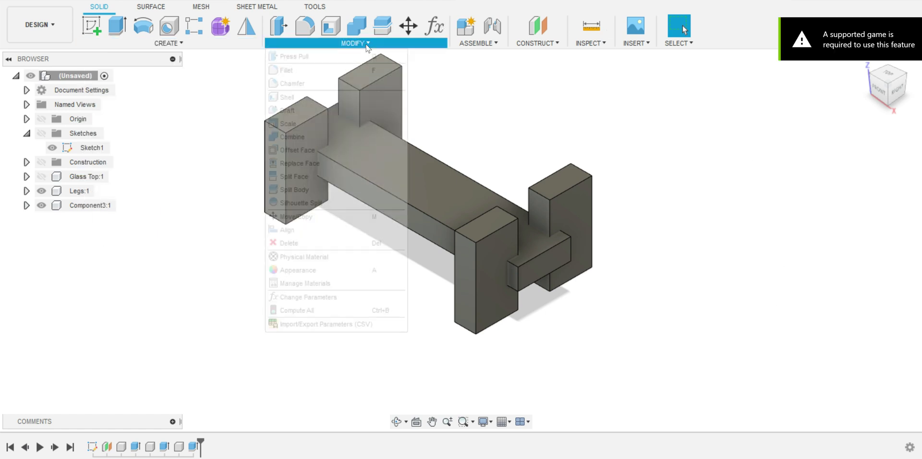
{"action": "left_click", "coordinate": [303, 138]}
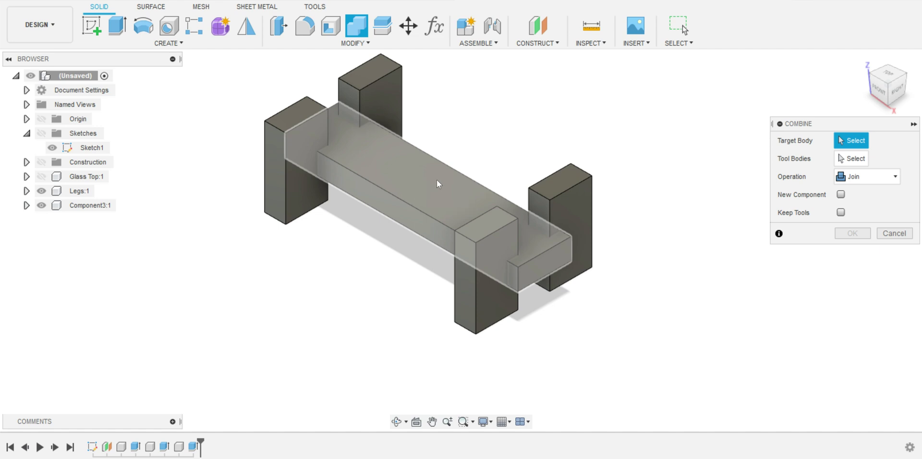
{"action": "left_click", "coordinate": [877, 178]}
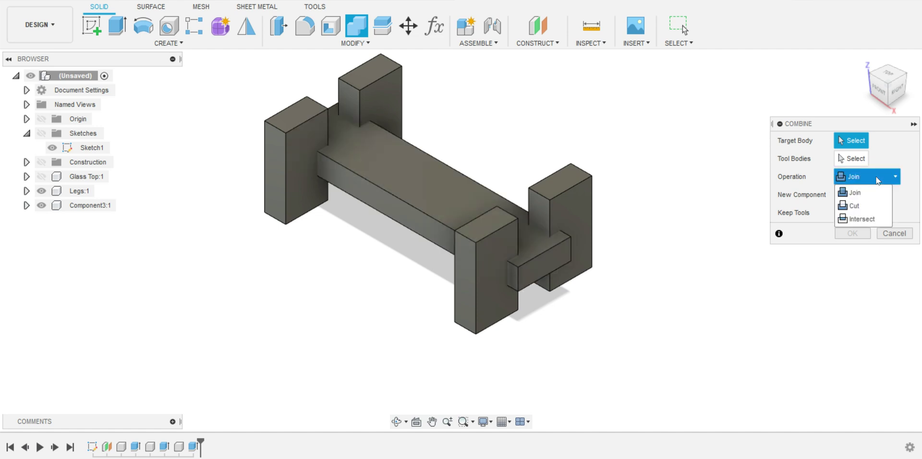
{"action": "left_click", "coordinate": [877, 178]}
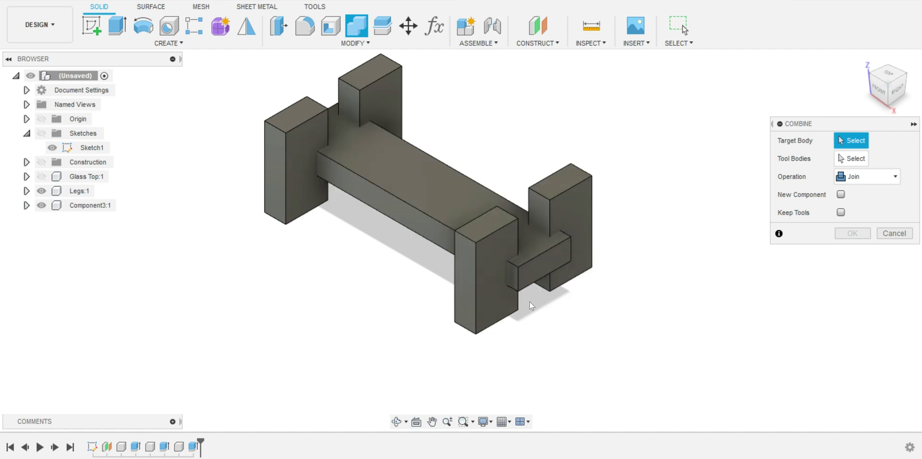
{"action": "left_click", "coordinate": [490, 309]}
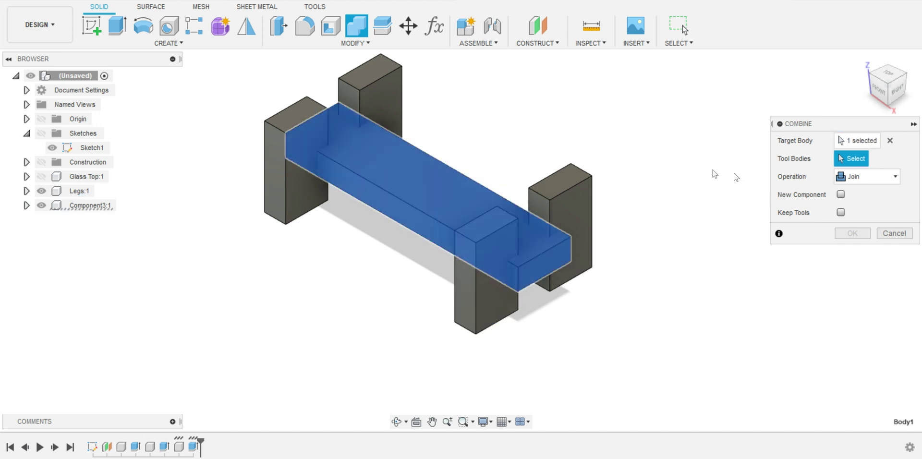
{"action": "left_click", "coordinate": [477, 302]}
{"action": "left_click", "coordinate": [578, 203]}
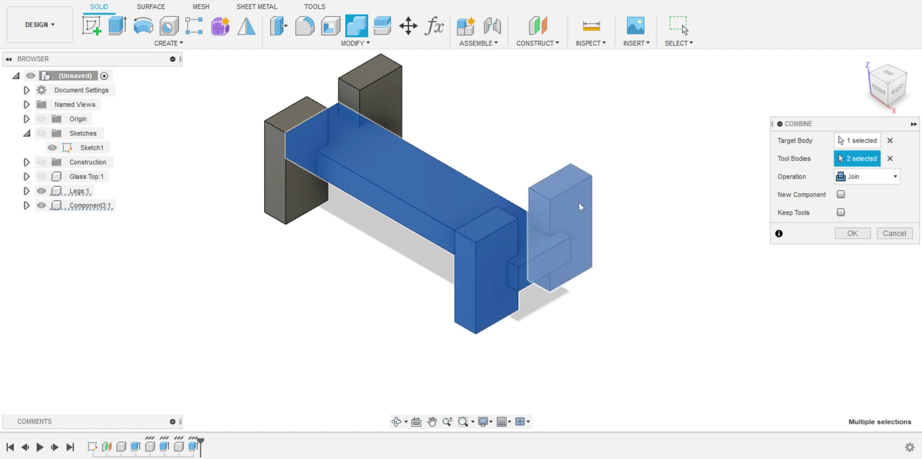
{"action": "left_click", "coordinate": [385, 91]}
{"action": "left_click", "coordinate": [288, 195]}
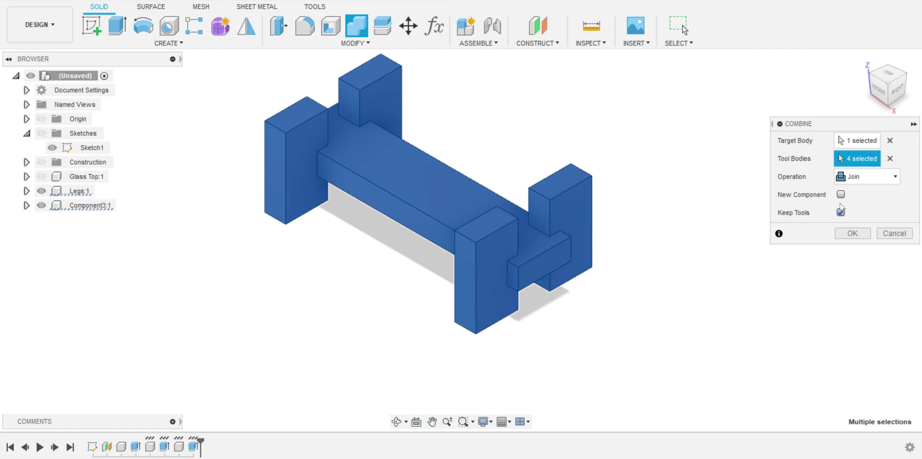
{"action": "left_click", "coordinate": [841, 195]}
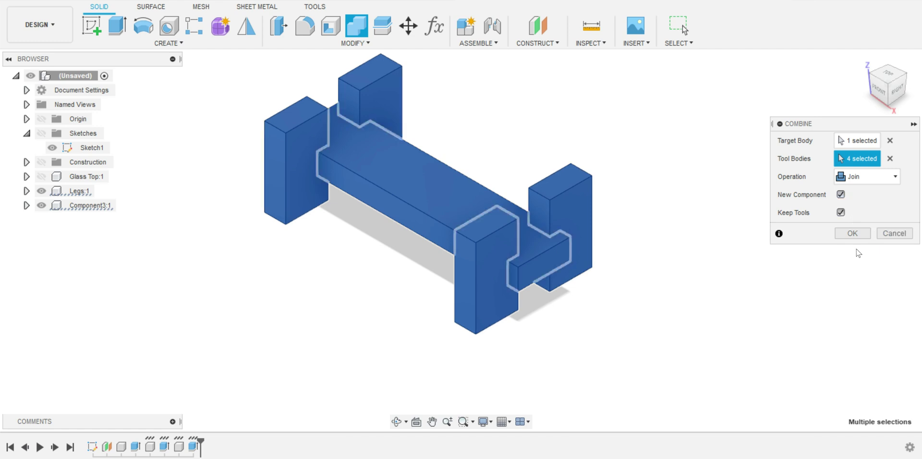
{"action": "left_click", "coordinate": [853, 234]}
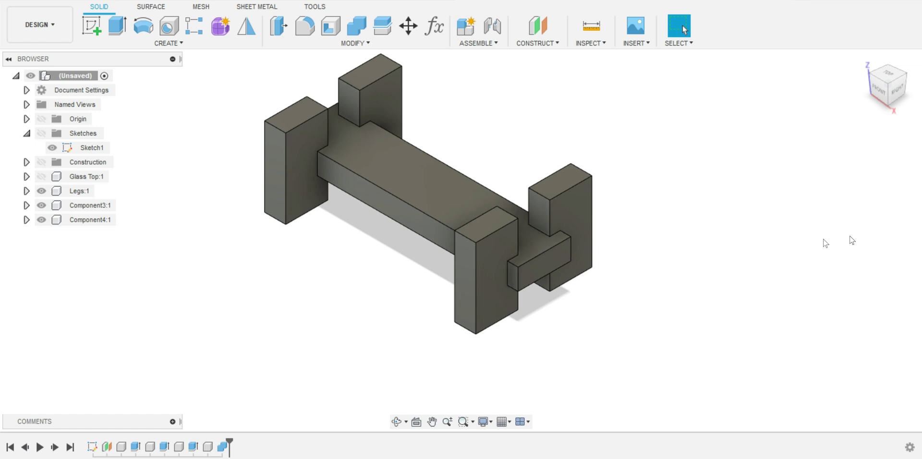
- Rename the component holding the original long board as Center Support
{"action": "left_click", "coordinate": [436, 182]}
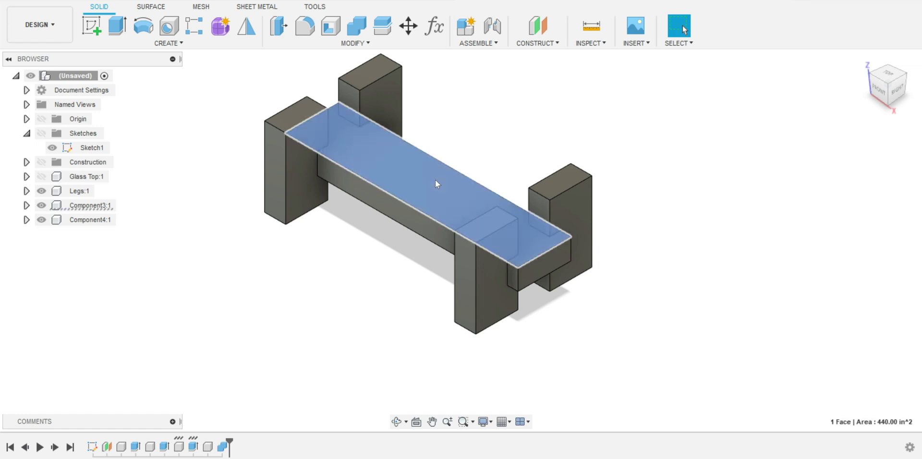
{"action": "left_click", "coordinate": [83, 219]}
{"action": "left_click", "coordinate": [76, 207]}
{"action": "left_click_drag", "start_coordinate": [77, 207], "coordinate": [98, 207]}
{"action": "left_click", "coordinate": [69, 220]}
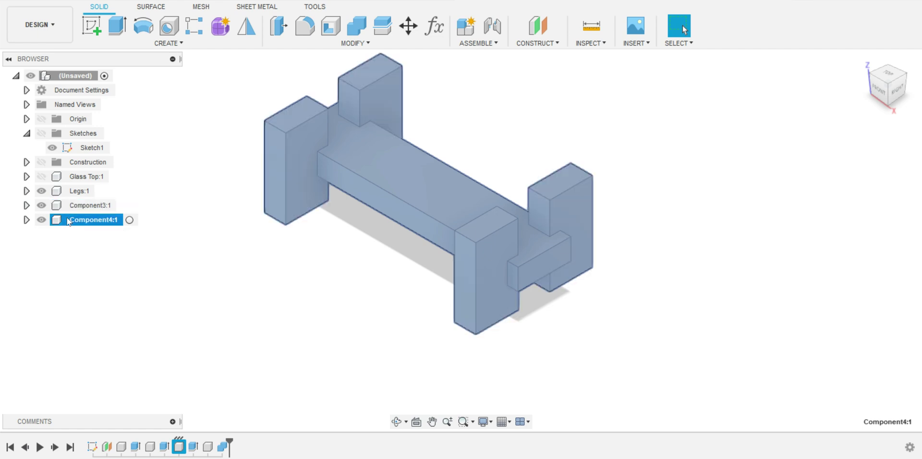
{"action": "left_click", "coordinate": [73, 207]}
{"action": "double_click", "coordinate": [73, 208]}
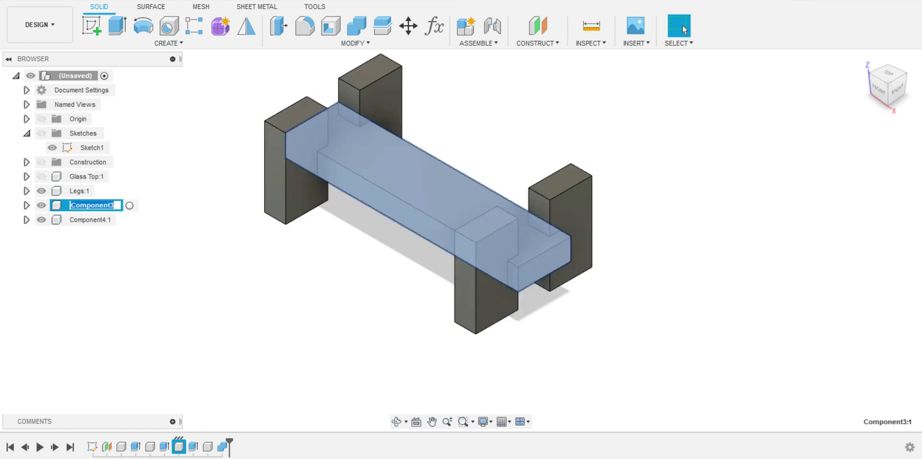
{"action": "type", "text": "Ce"}
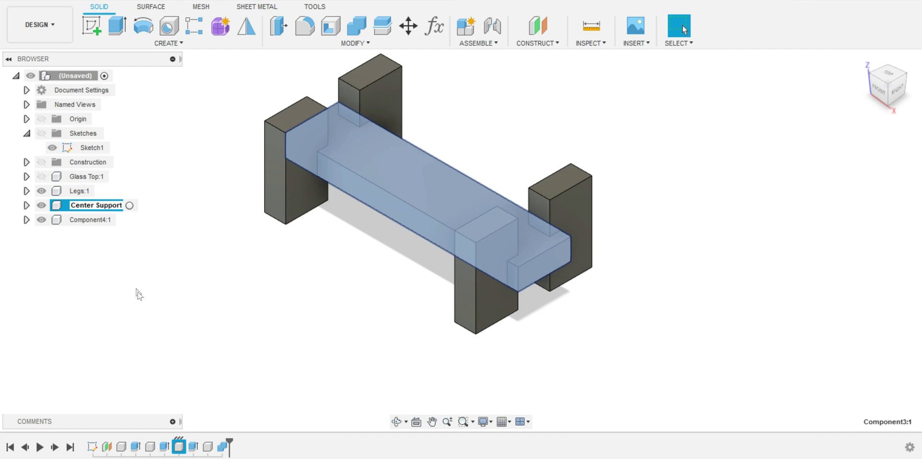
{"action": "type", "text": "nter Support"}
{"action": "key", "text": "Return"}
- Move the Center Support component well clear of the legs, beyond the far end of the table
{"action": "left_click", "coordinate": [91, 220]}
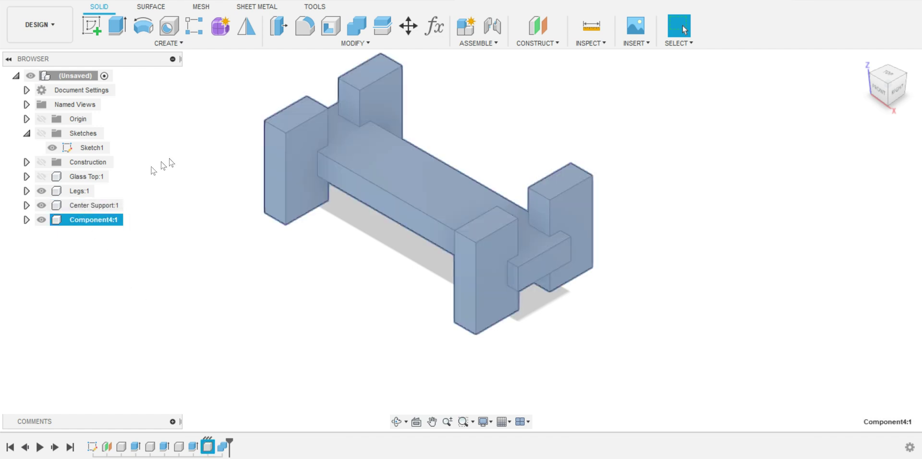
{"action": "left_click", "coordinate": [97, 206]}
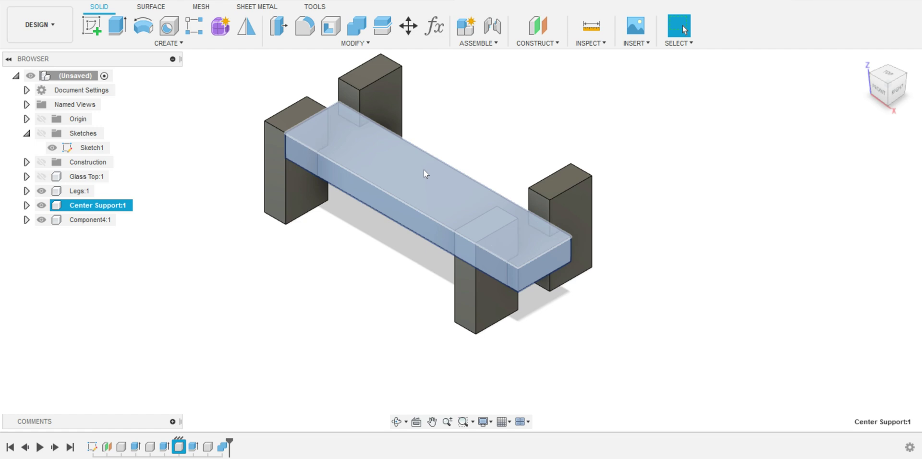
{"action": "left_click_drag", "start_coordinate": [424, 170], "coordinate": [743, 145]}
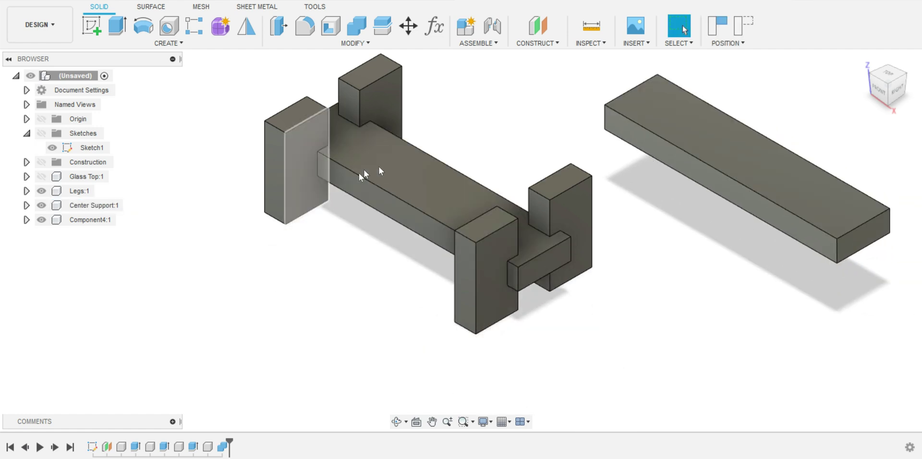
- Highlight Center Support and the joined component for comparison, and move the joined component away from the original legs
{"action": "left_click", "coordinate": [96, 205]}
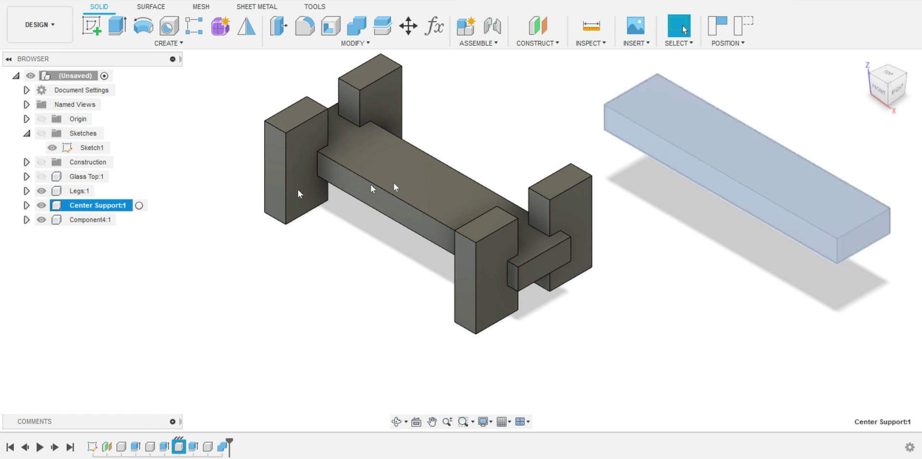
{"action": "left_click", "coordinate": [426, 178]}
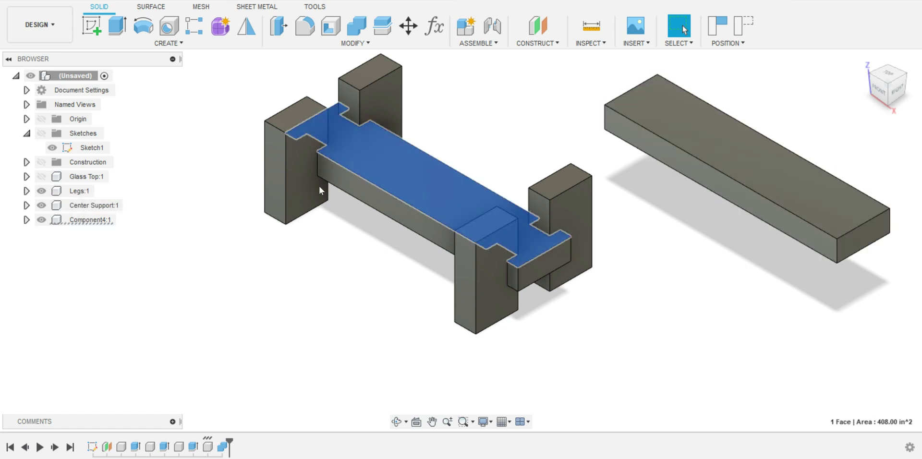
{"action": "left_click", "coordinate": [89, 219]}
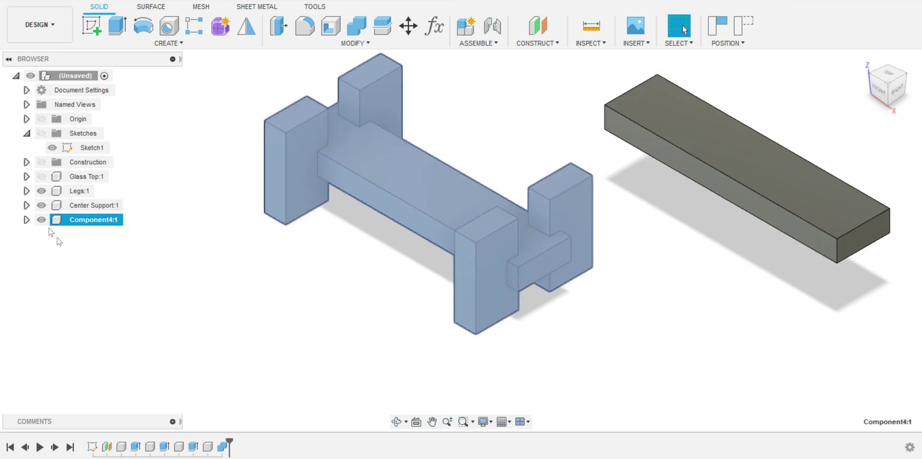
{"action": "left_click", "coordinate": [78, 207]}
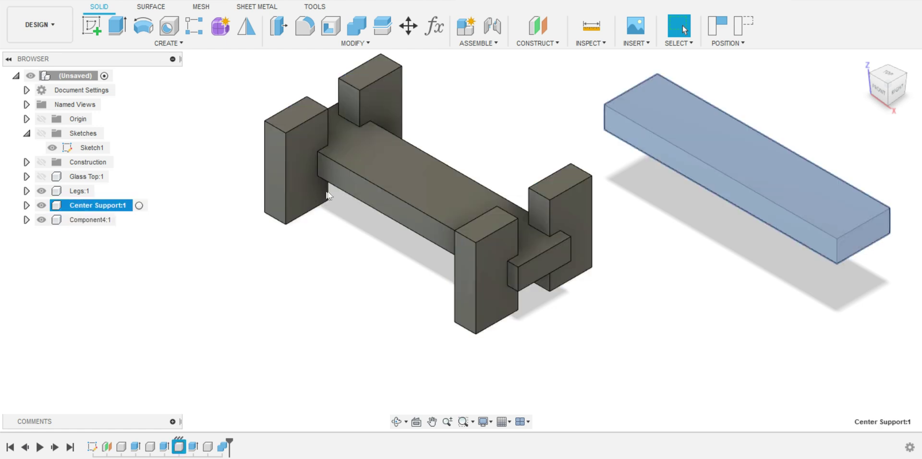
{"action": "left_click", "coordinate": [396, 177]}
{"action": "left_click", "coordinate": [86, 220]}
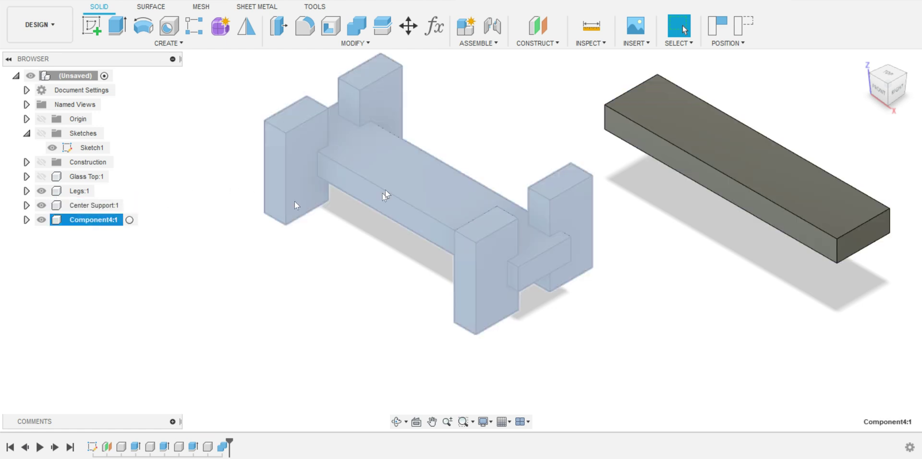
{"action": "left_click_drag", "start_coordinate": [385, 190], "coordinate": [359, 305]}
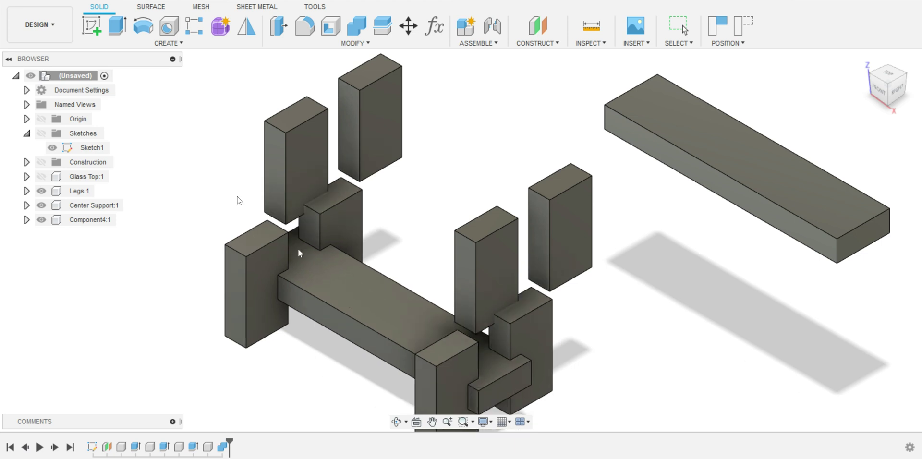
- Undo both component moves, the Center Support rename and the Join combine
{"action": "left_click", "coordinate": [75, 2]}
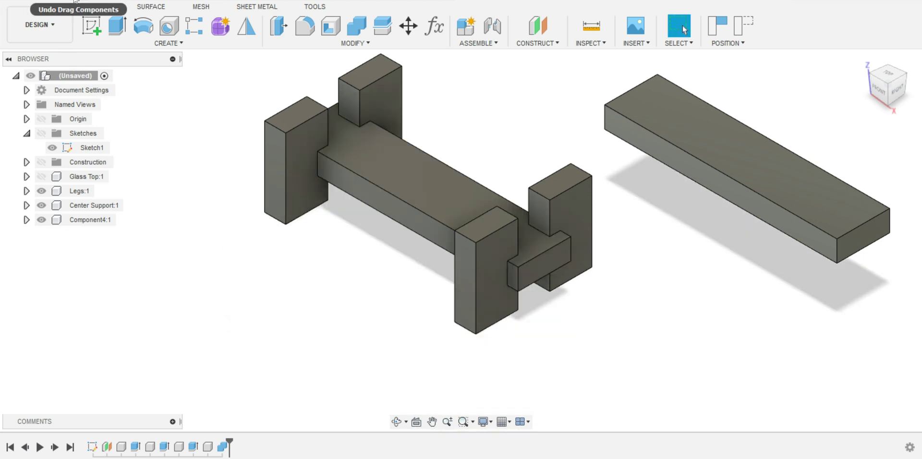
{"action": "left_click", "coordinate": [75, 1]}
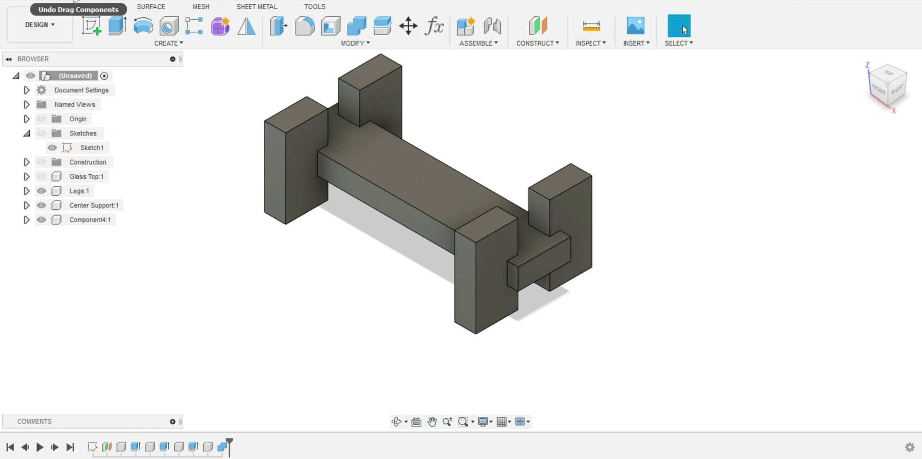
{"action": "left_click", "coordinate": [75, 1]}
{"action": "left_click", "coordinate": [75, 2]}
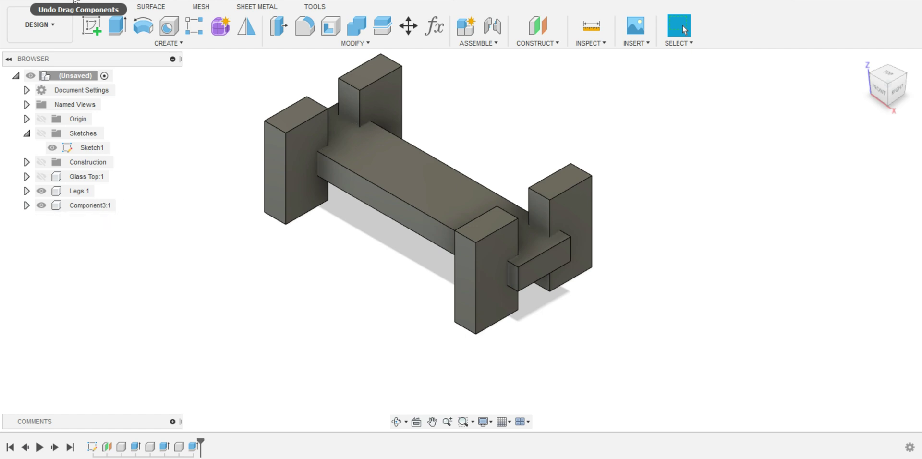
- Combine the long board as target with the four legs as tools, using Cut with Keep Tools on and New Component off
{"action": "left_click", "coordinate": [354, 43]}
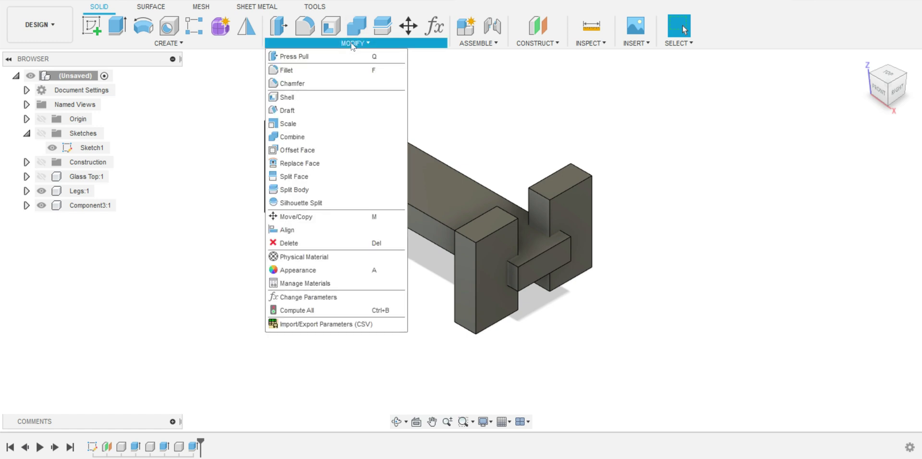
{"action": "left_click", "coordinate": [310, 137]}
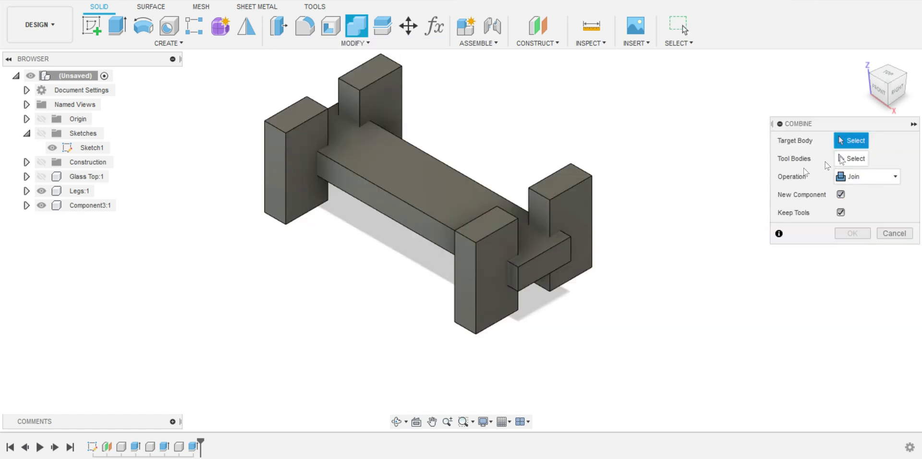
{"action": "left_click", "coordinate": [458, 208]}
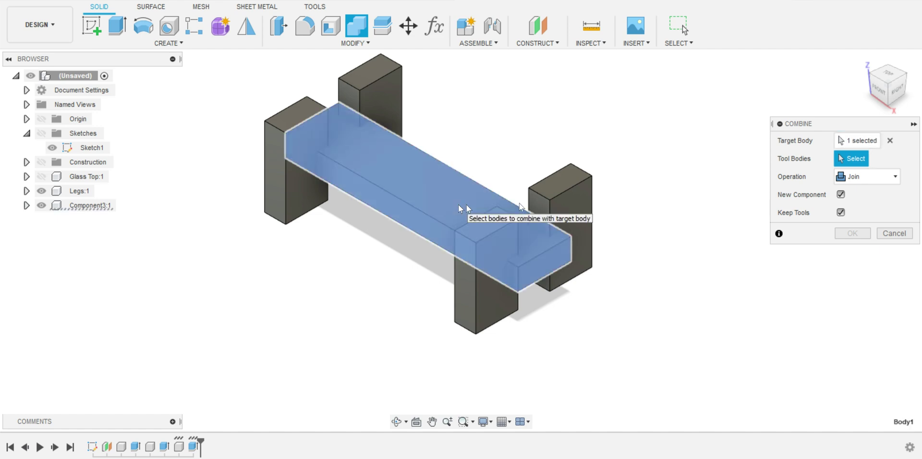
{"action": "left_click", "coordinate": [484, 296]}
{"action": "left_click", "coordinate": [577, 217]}
{"action": "left_click", "coordinate": [355, 117]}
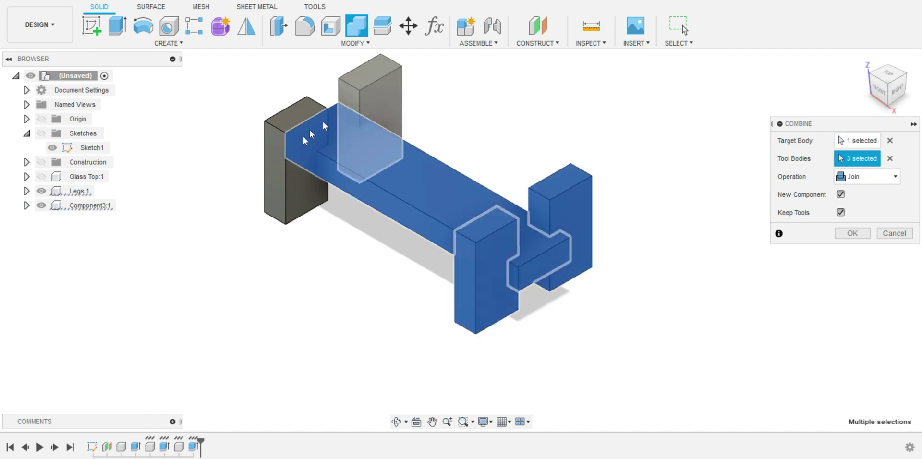
{"action": "left_click", "coordinate": [289, 197]}
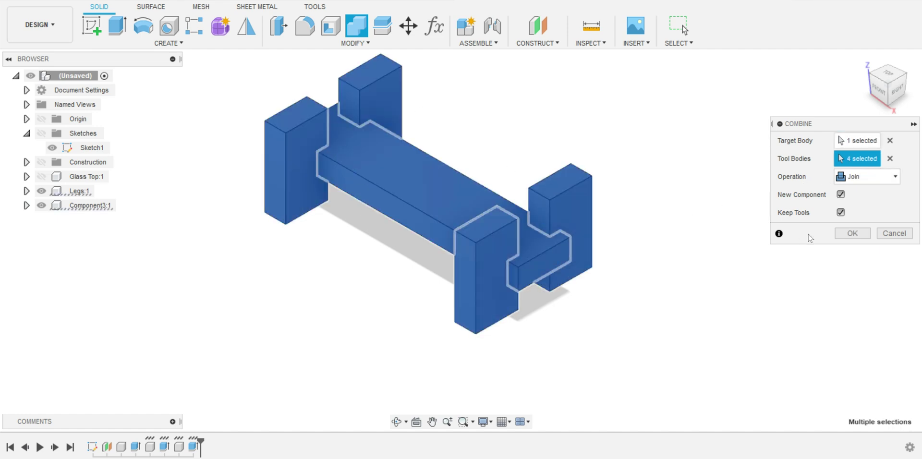
{"action": "left_click", "coordinate": [841, 194]}
{"action": "left_click", "coordinate": [889, 184]}
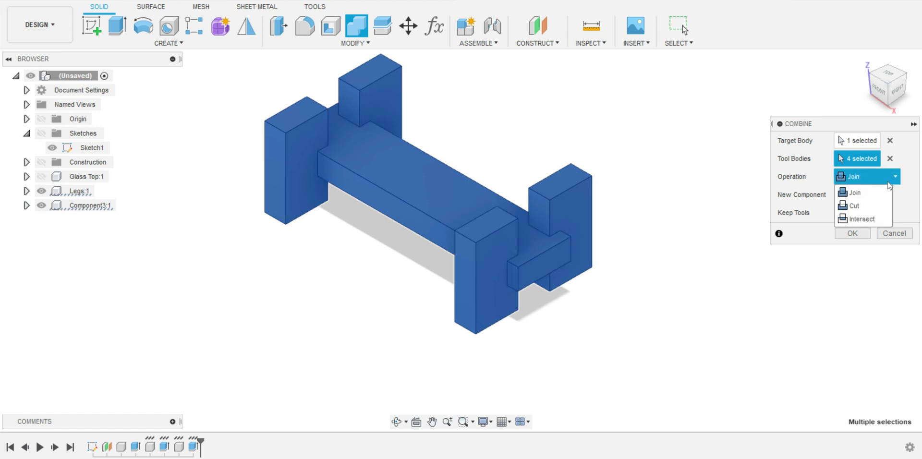
{"action": "left_click", "coordinate": [854, 206]}
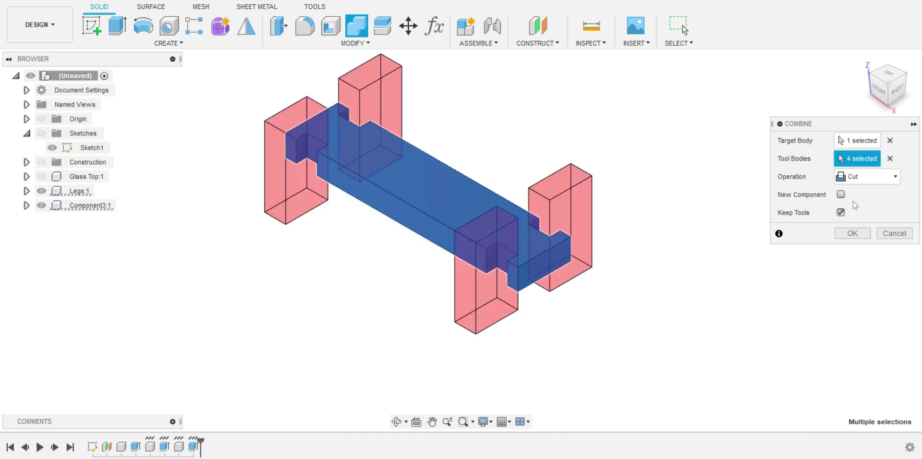
{"action": "left_click", "coordinate": [853, 233]}
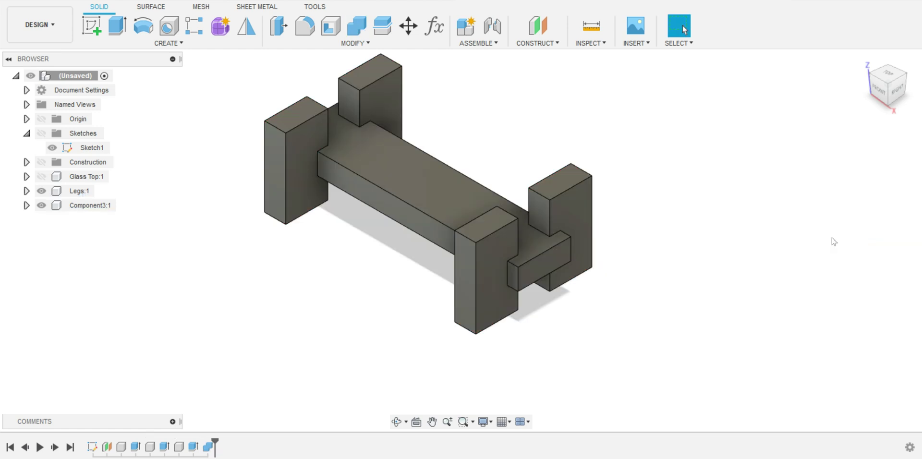
- Move the notched long board away from the four legs to inspect its cutouts
{"action": "left_click", "coordinate": [408, 175]}
{"action": "left_click", "coordinate": [108, 210]}
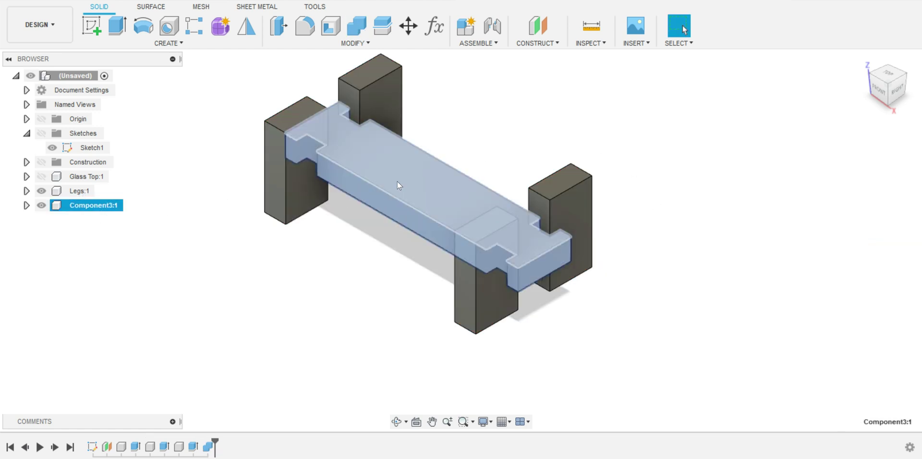
{"action": "left_click_drag", "start_coordinate": [396, 181], "coordinate": [676, 174]}
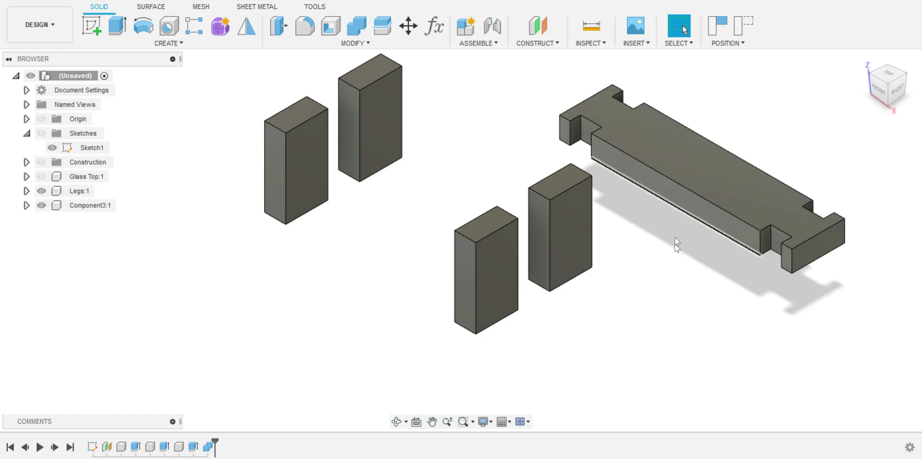
{"action": "left_click_drag", "start_coordinate": [700, 177], "coordinate": [687, 142]}
- Undo the moves of the notched board and the Cut combine
{"action": "left_click", "coordinate": [72, 2]}
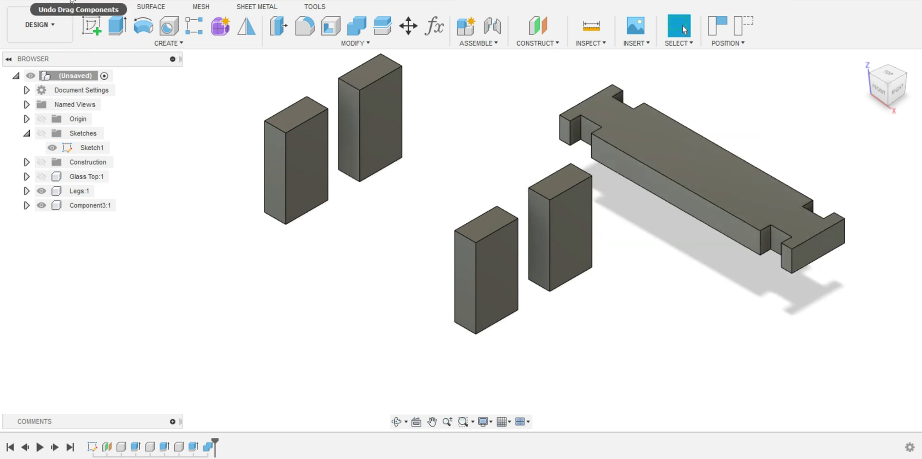
{"action": "left_click", "coordinate": [72, 2]}
{"action": "left_click", "coordinate": [71, 2]}
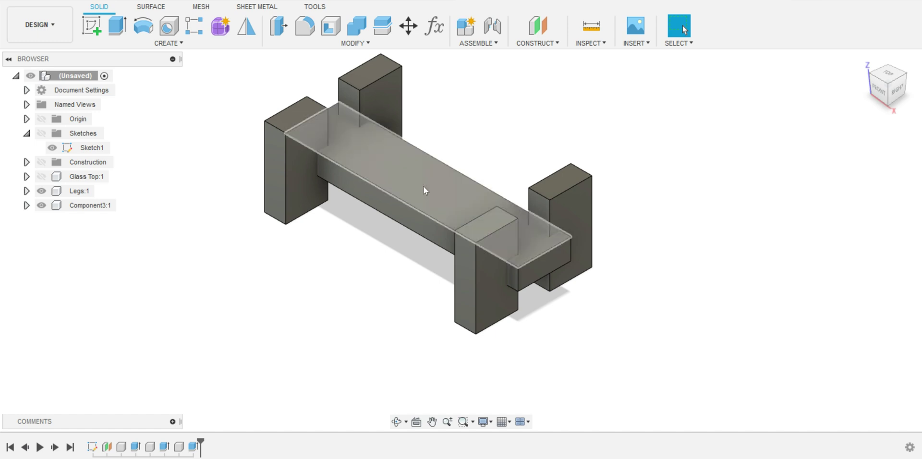
- Start the Combine command for cutting the legs
{"action": "left_click", "coordinate": [356, 43]}
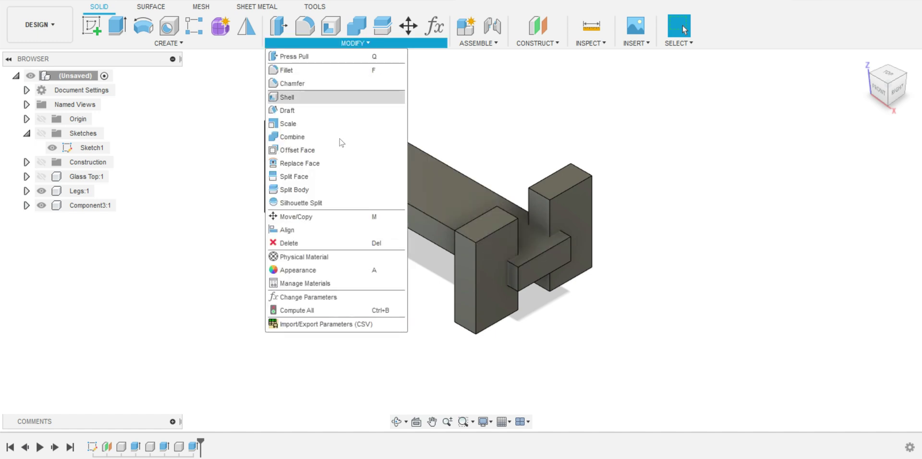
{"action": "left_click", "coordinate": [310, 135]}
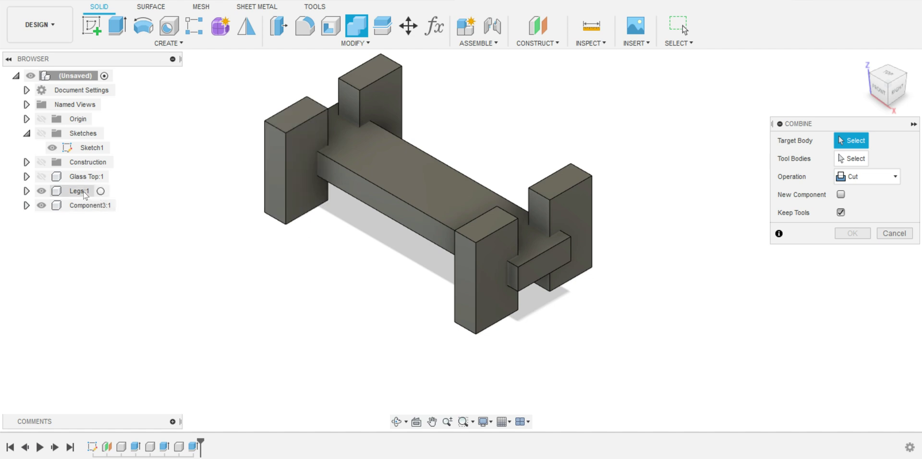
{"action": "left_click", "coordinate": [291, 180]}
{"action": "left_click", "coordinate": [394, 102]}
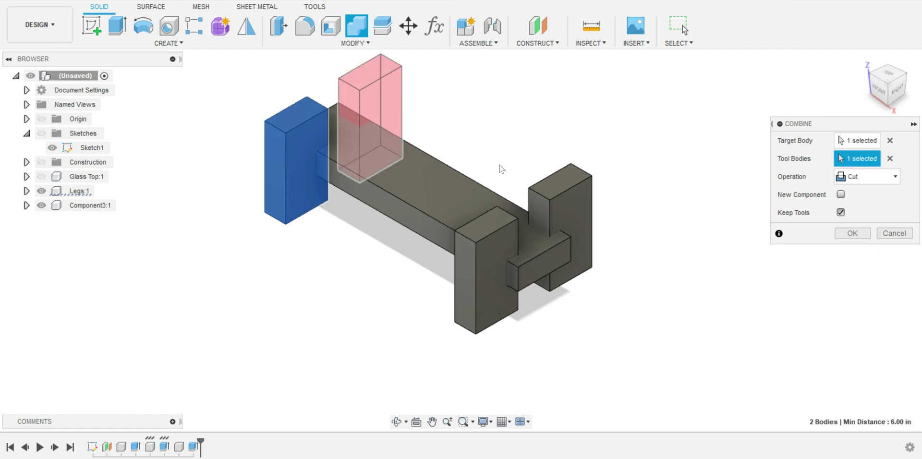
{"action": "left_click", "coordinate": [566, 224]}
{"action": "left_click", "coordinate": [490, 274]}
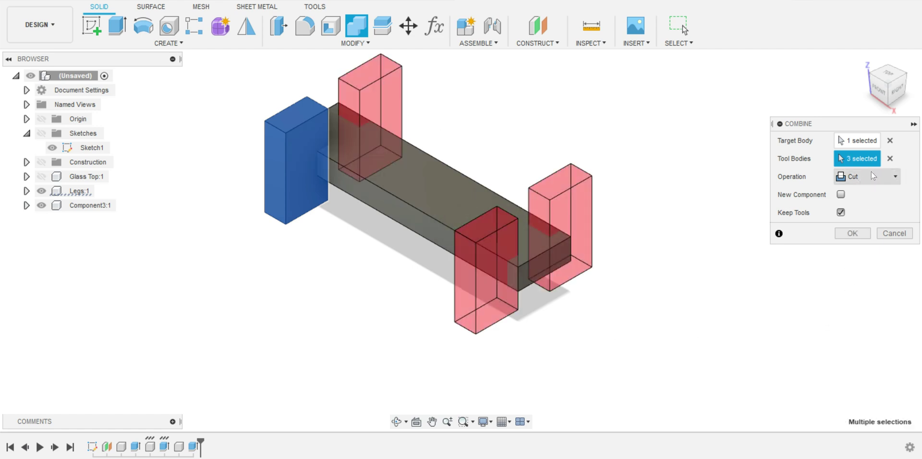
{"action": "left_click", "coordinate": [890, 158]}
{"action": "left_click", "coordinate": [890, 140]}
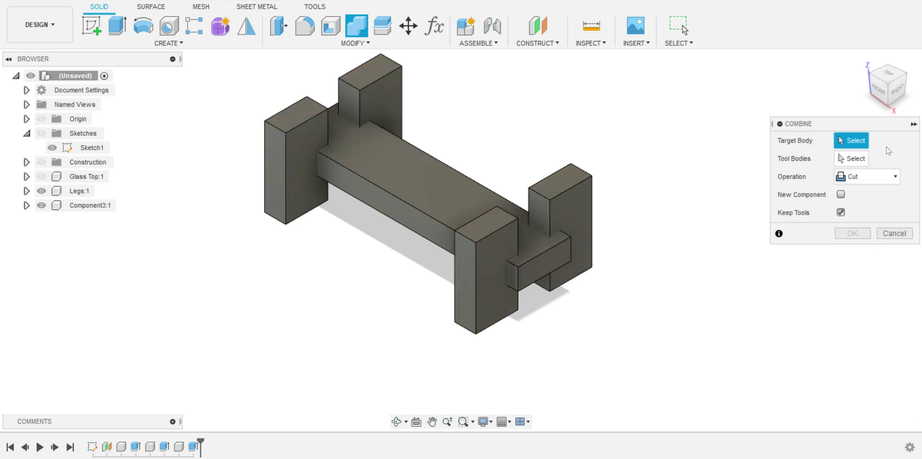
- Combine the front-left leg as target with the long board as tool, using Cut with Keep Tools on
{"action": "left_click", "coordinate": [276, 193]}
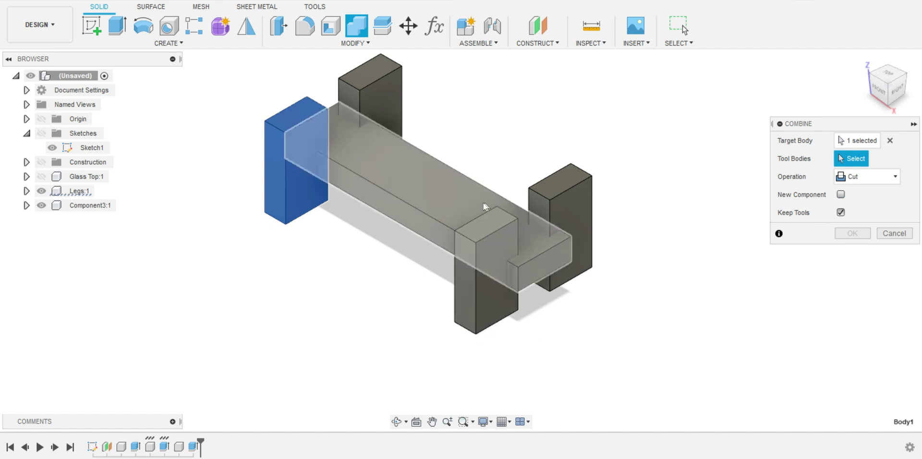
{"action": "left_click", "coordinate": [439, 200]}
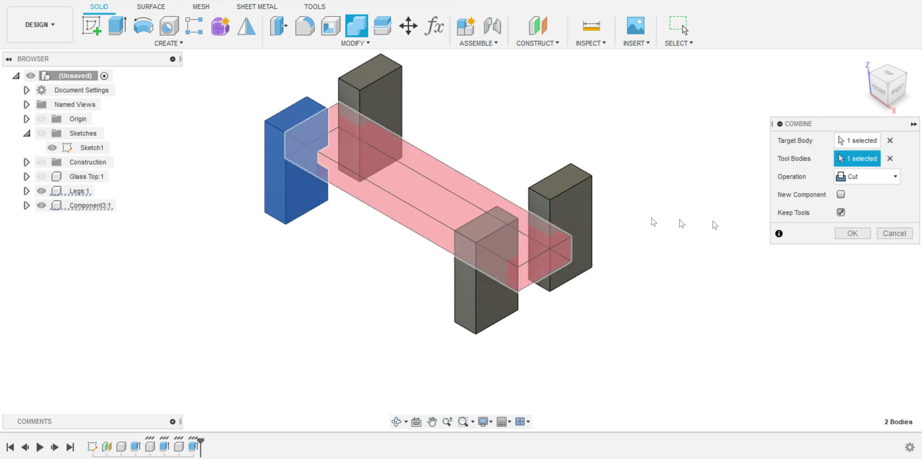
{"action": "left_click", "coordinate": [852, 233]}
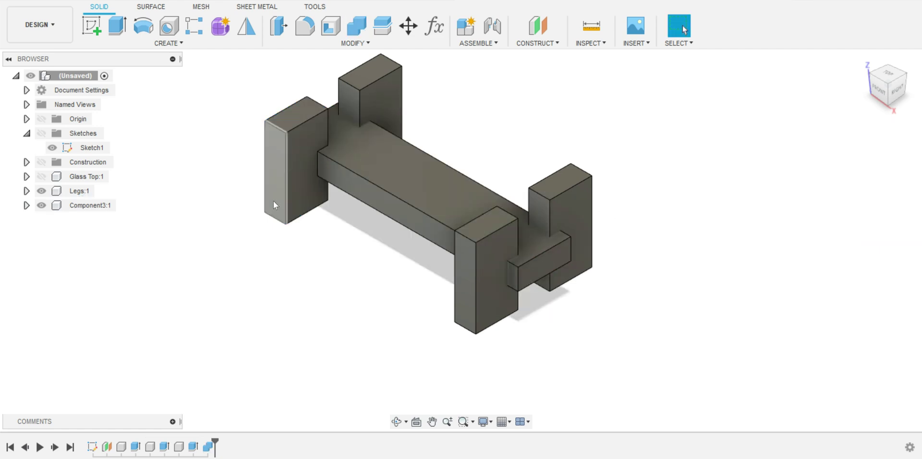
- Move the long board away from the legs to inspect the front-left leg's notch, and undo the move
{"action": "left_click", "coordinate": [398, 180]}
{"action": "left_click", "coordinate": [84, 206]}
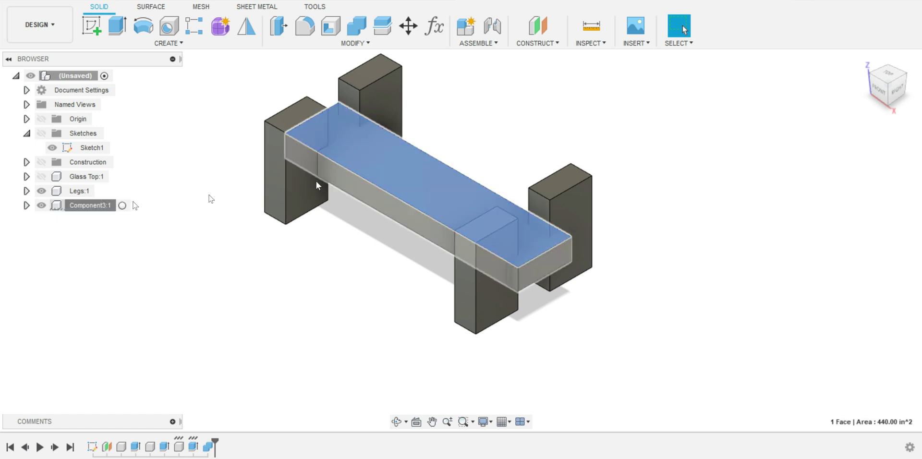
{"action": "left_click_drag", "start_coordinate": [419, 180], "coordinate": [612, 270]}
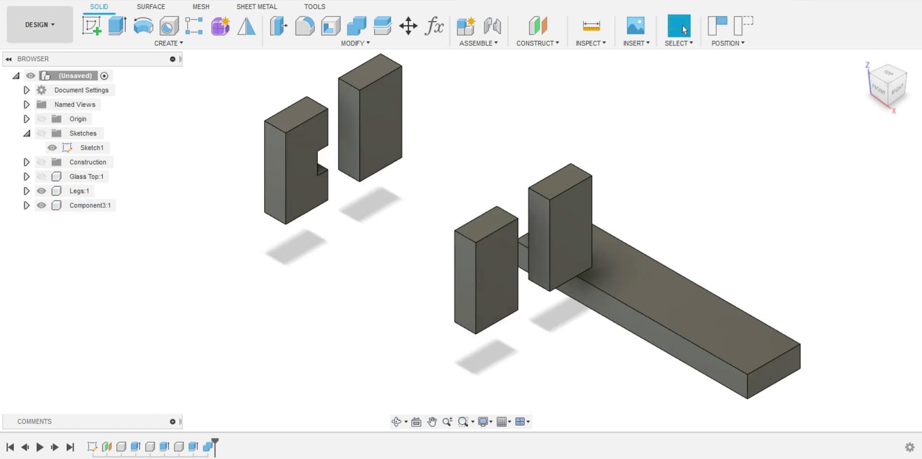
{"action": "left_click", "coordinate": [67, 1]}
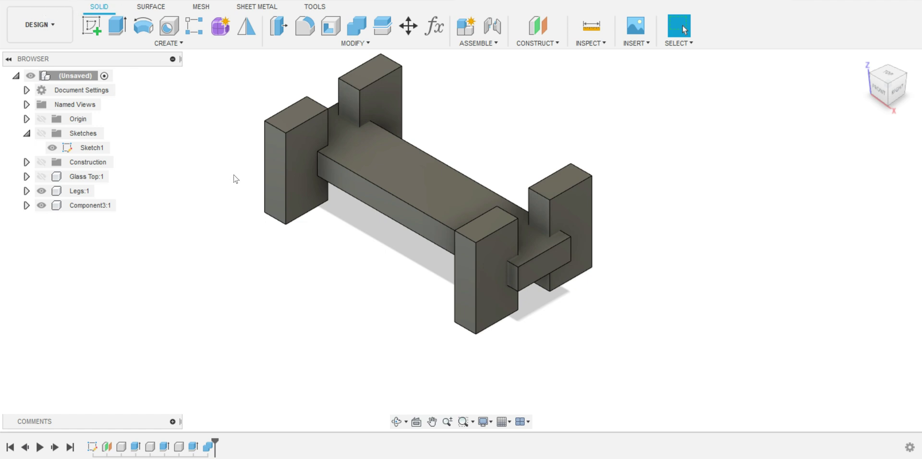
- Cut the back-left leg with the long board using Combine, keeping the board as a separate body
{"action": "left_click", "coordinate": [399, 168]}
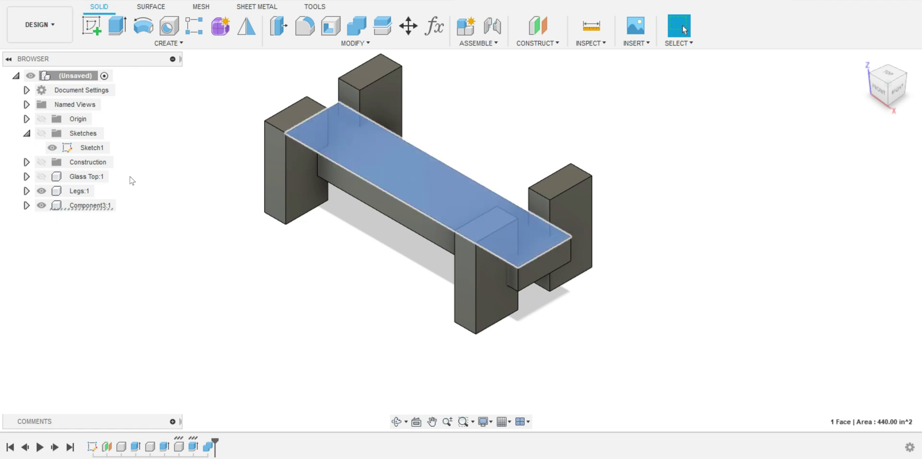
{"action": "left_click", "coordinate": [88, 207]}
{"action": "left_click", "coordinate": [354, 43]}
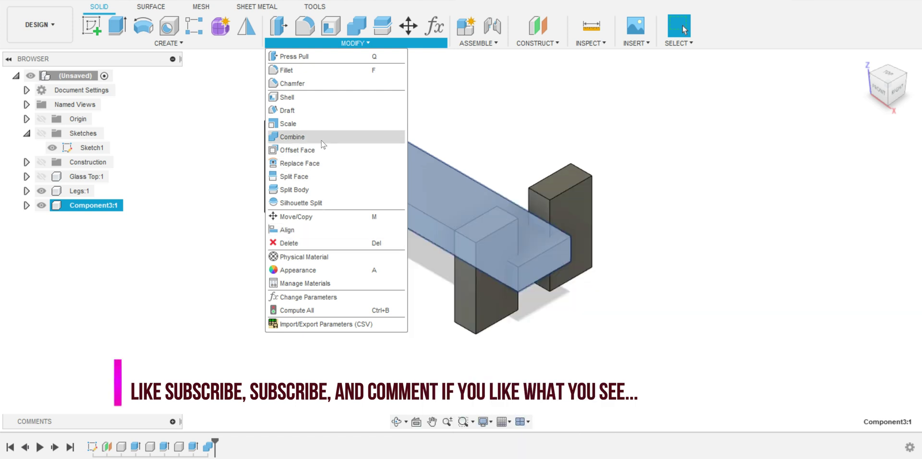
{"action": "left_click", "coordinate": [322, 137]}
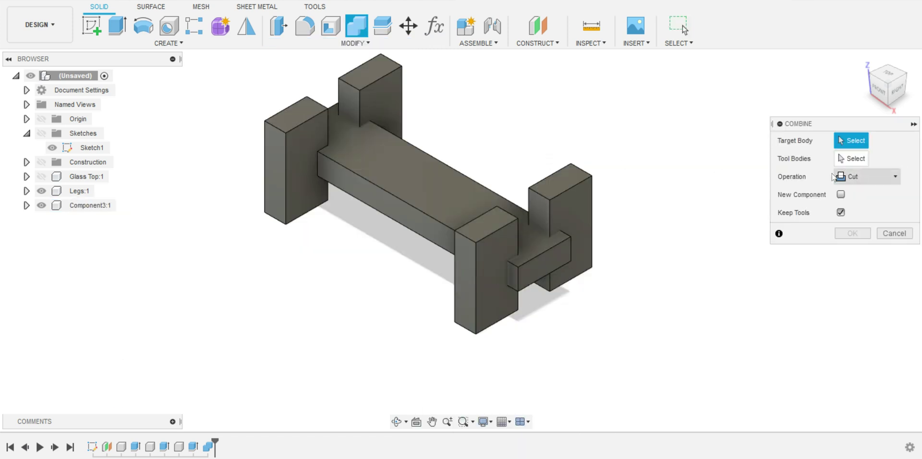
{"action": "left_click", "coordinate": [392, 97]}
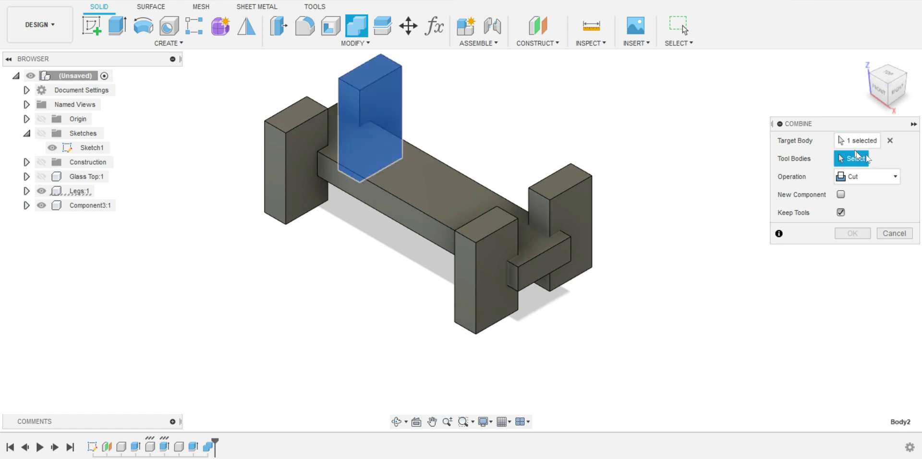
{"action": "left_click", "coordinate": [458, 187]}
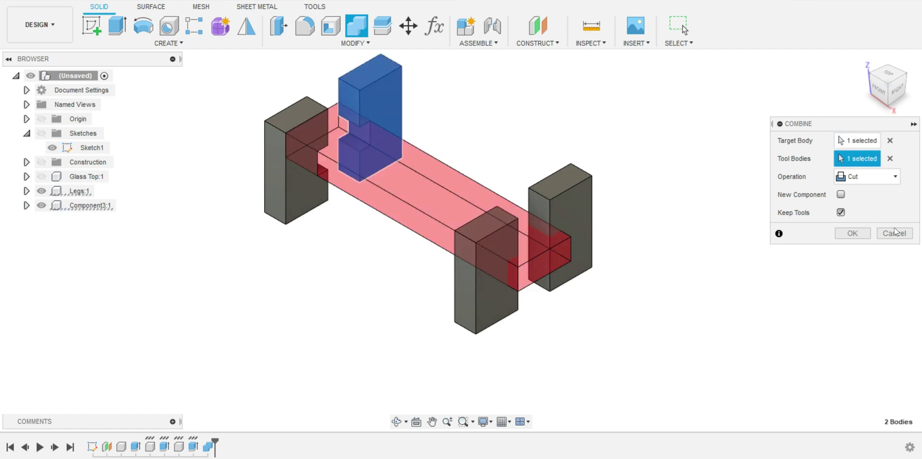
{"action": "left_click", "coordinate": [867, 235]}
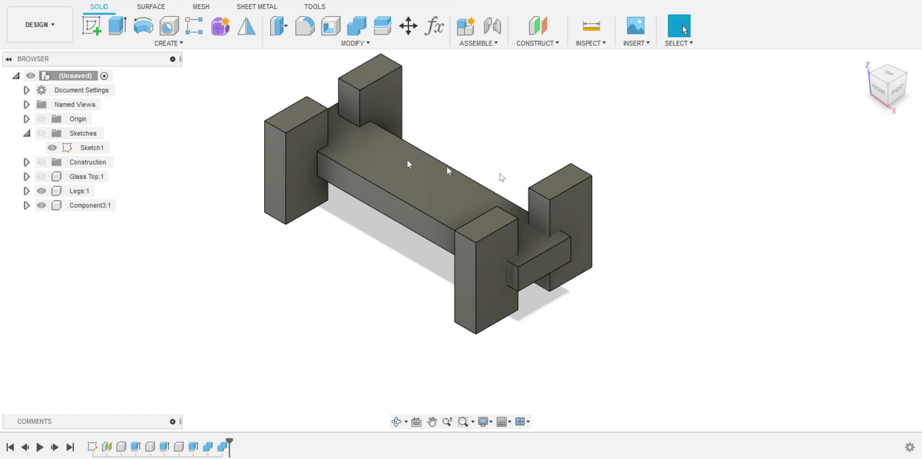
- Cut the back-right leg with the long board using Combine with Keep Tools on
{"action": "left_click", "coordinate": [354, 43]}
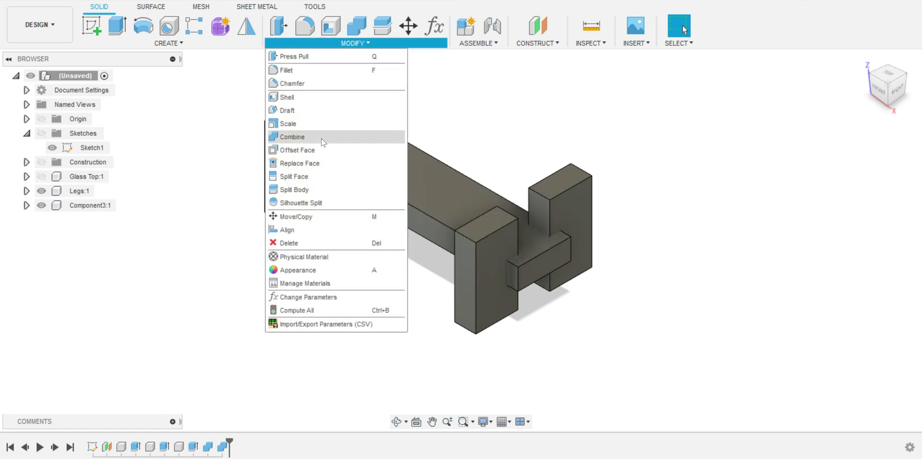
{"action": "left_click", "coordinate": [298, 134]}
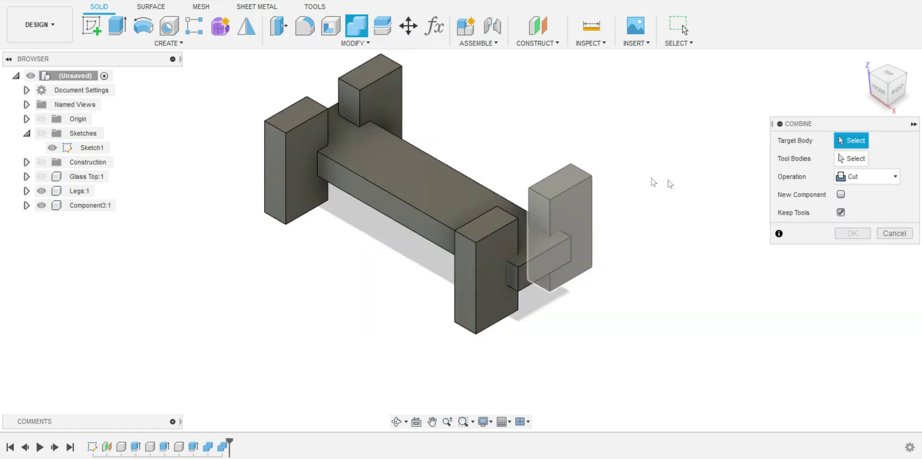
{"action": "left_click", "coordinate": [566, 189]}
{"action": "left_click", "coordinate": [462, 181]}
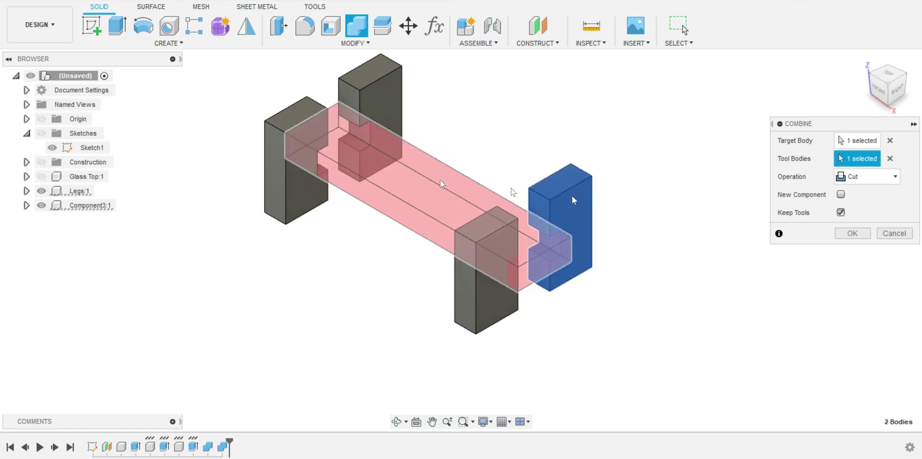
{"action": "left_click", "coordinate": [850, 233]}
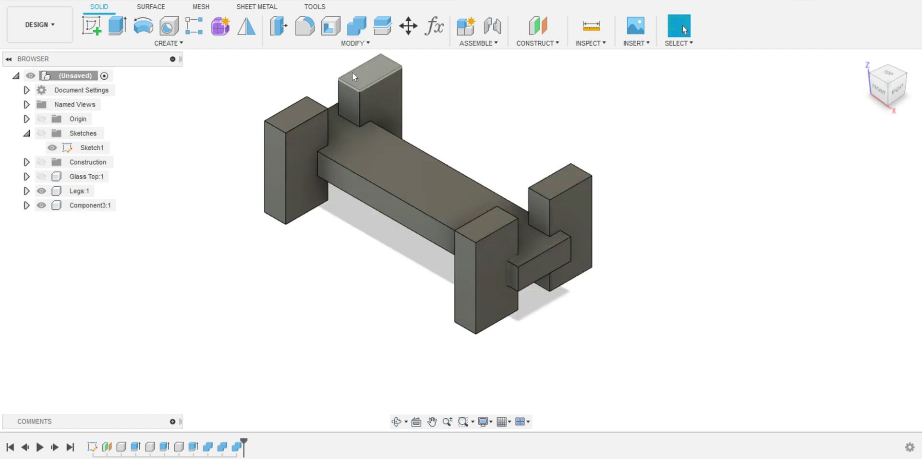
- Cut the front-right leg with the long board using Combine with Keep Tools on
{"action": "left_click", "coordinate": [370, 44]}
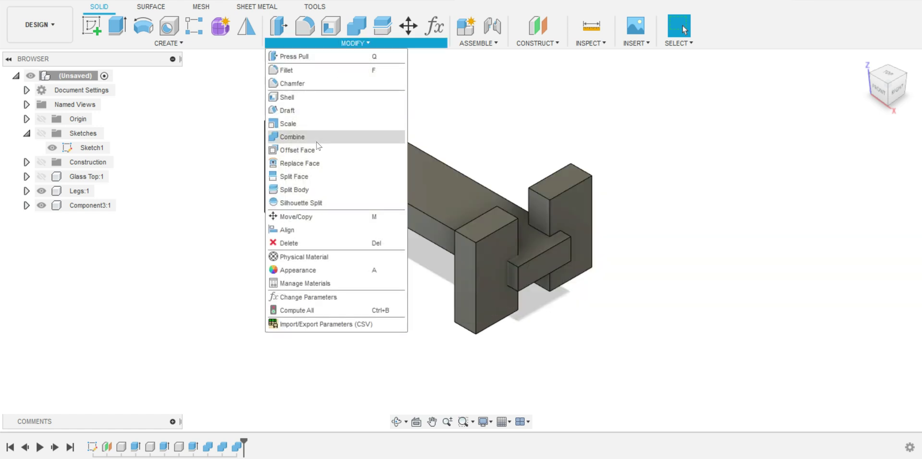
{"action": "left_click", "coordinate": [291, 136]}
{"action": "left_click", "coordinate": [497, 298]}
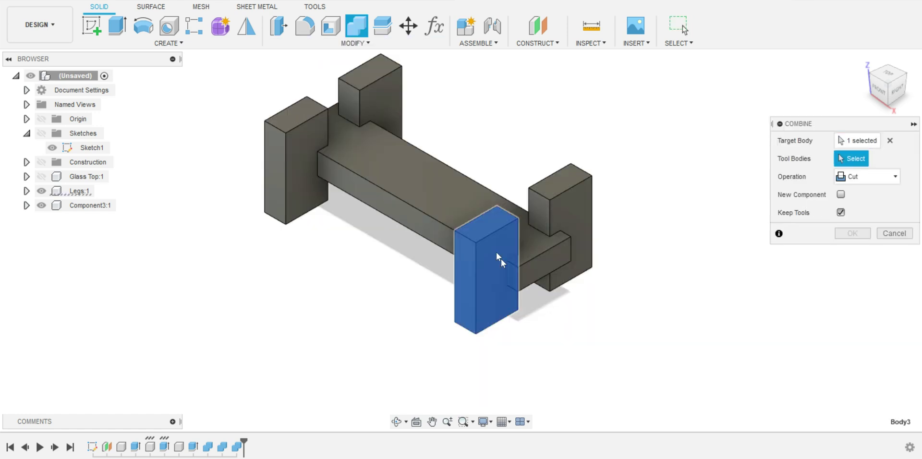
{"action": "left_click", "coordinate": [569, 231]}
{"action": "left_click", "coordinate": [853, 234]}
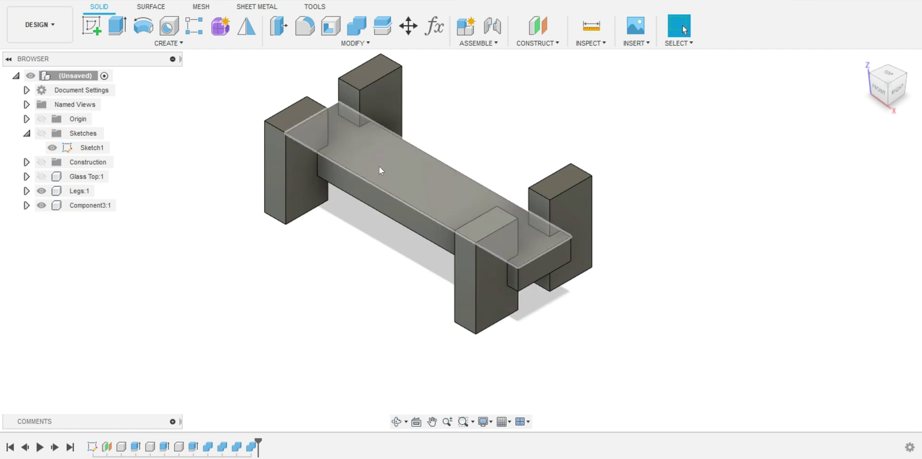
- Move the long board clear of all four legs to inspect their notches, and undo the move
{"action": "left_click", "coordinate": [101, 206]}
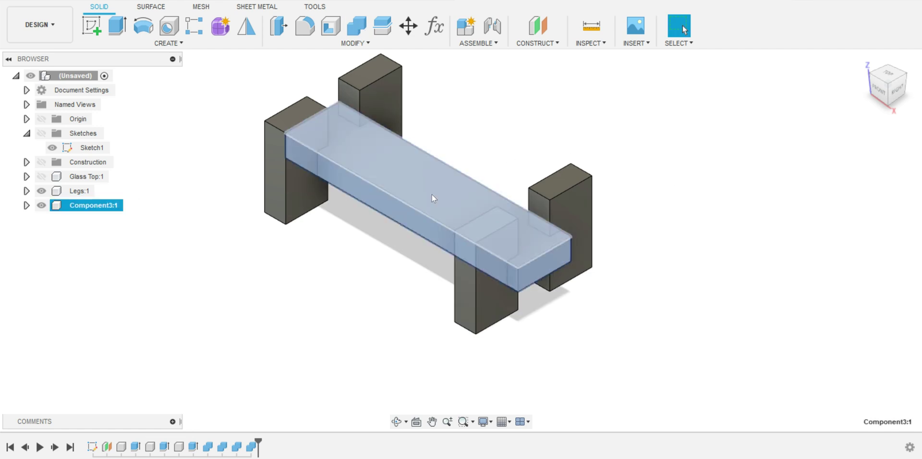
{"action": "left_click_drag", "start_coordinate": [432, 199], "coordinate": [570, 156]}
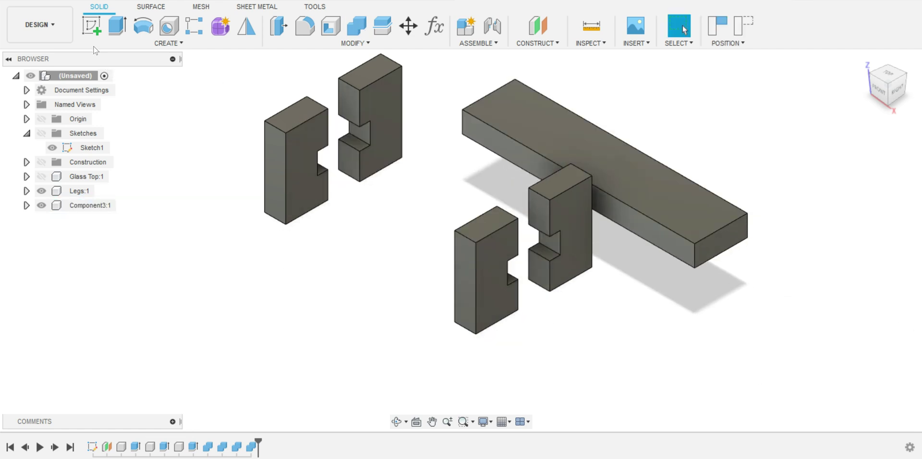
{"action": "left_click", "coordinate": [76, 2]}
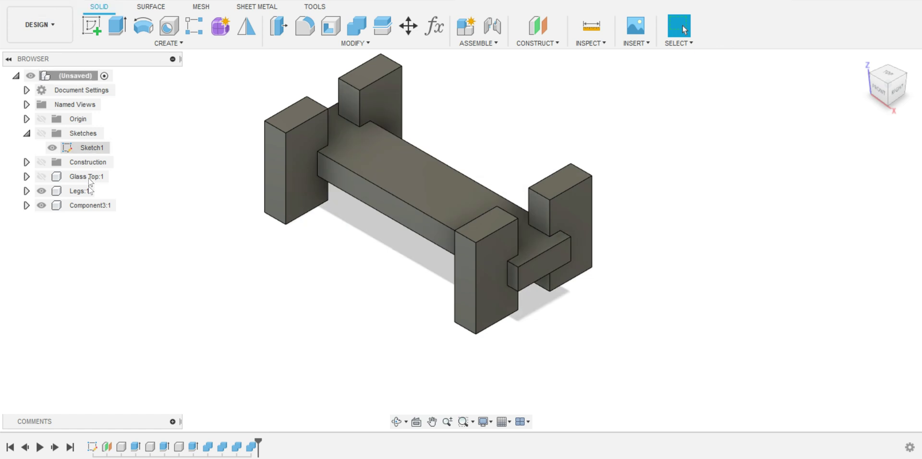
- View the whole table with the glass top shown in the home view, and hide the glass top again
{"action": "left_click", "coordinate": [41, 177]}
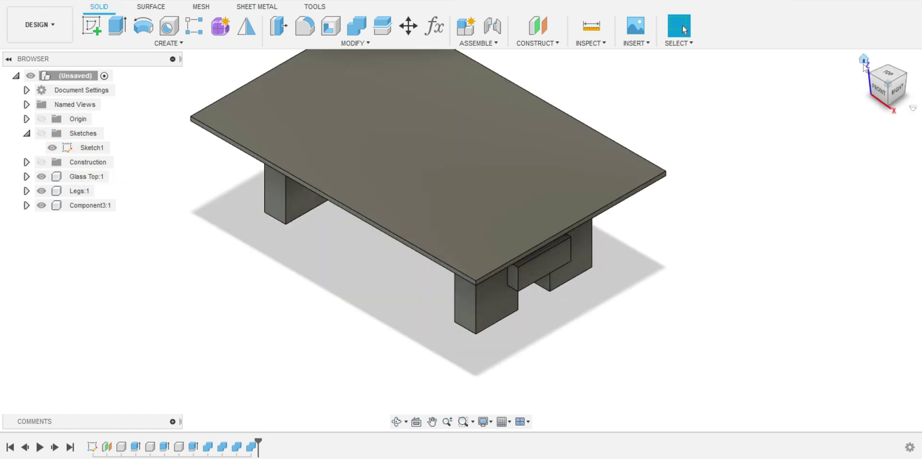
{"action": "left_click", "coordinate": [864, 59]}
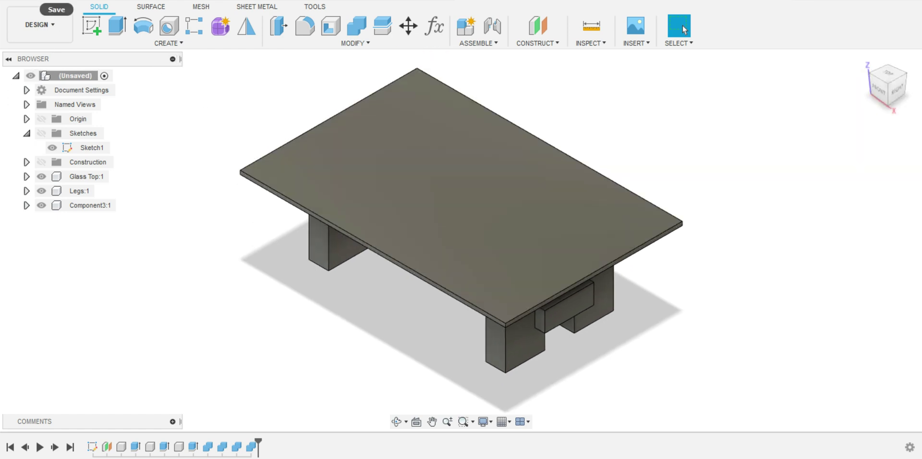
{"action": "left_click", "coordinate": [42, 176]}
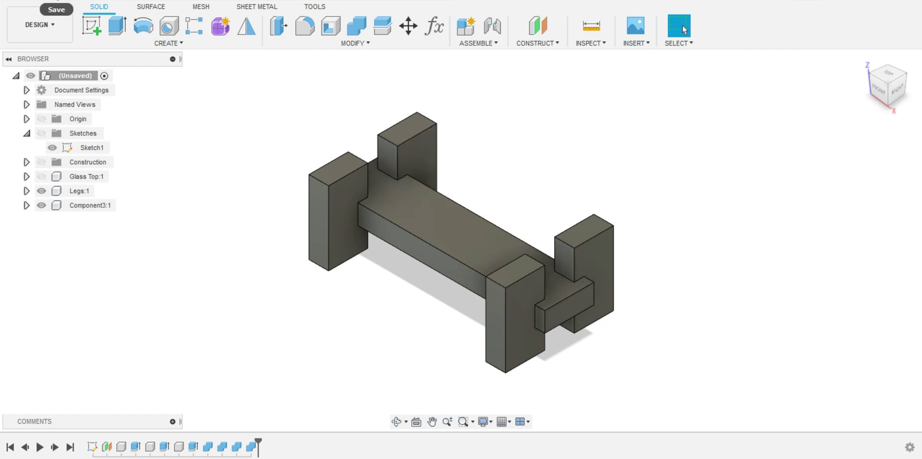
- Save the design as Solid Wood Glass Top Table in Admin Project
{"action": "left_click", "coordinate": [63, 2]}
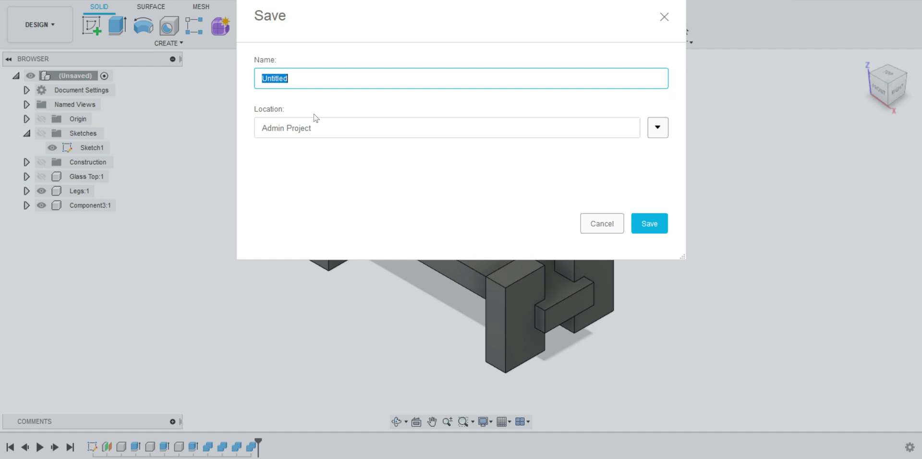
{"action": "type", "text": "Fla"}
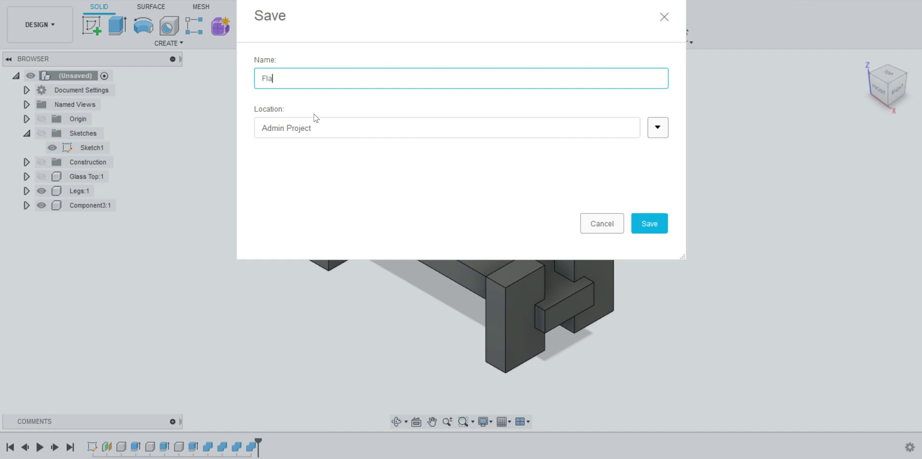
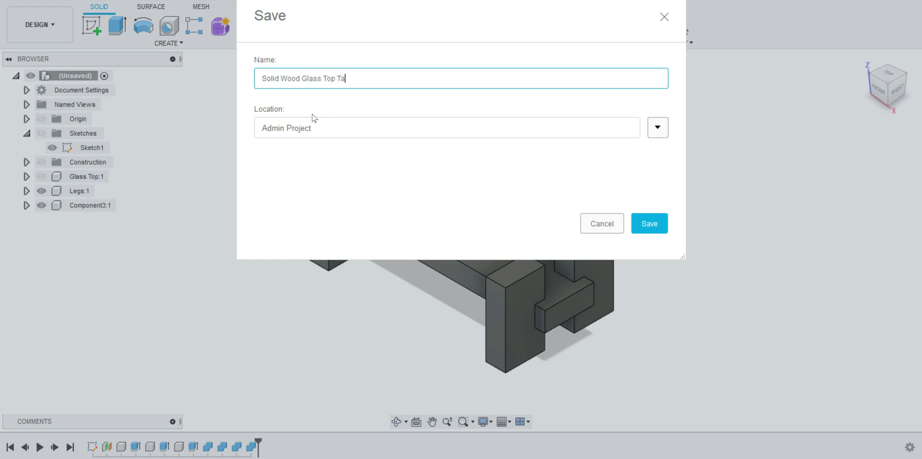
{"action": "left_click", "coordinate": [655, 229]}
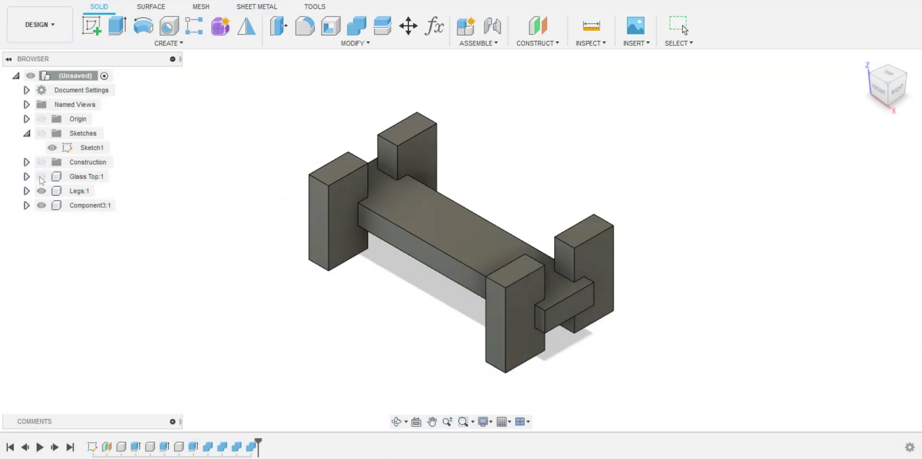
- Show the glass top again and browse the Finished appearances under Wood (Solid) in the appearance library
{"action": "left_click", "coordinate": [41, 177]}
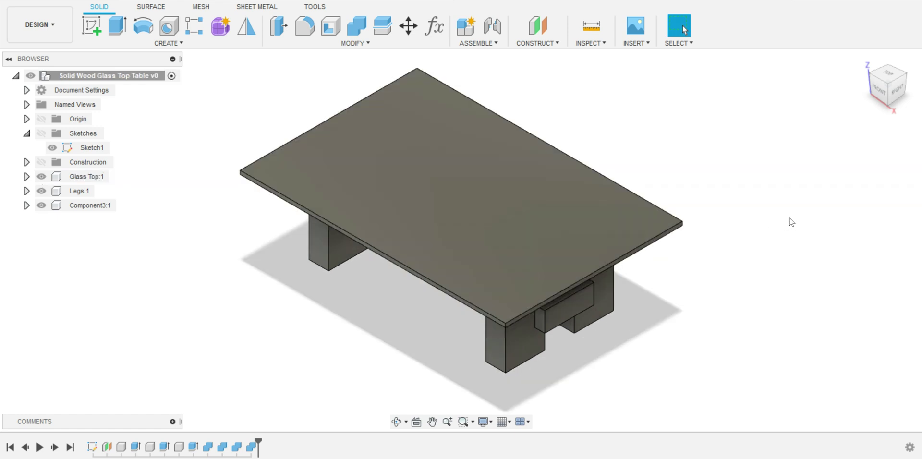
{"action": "key", "text": "a"}
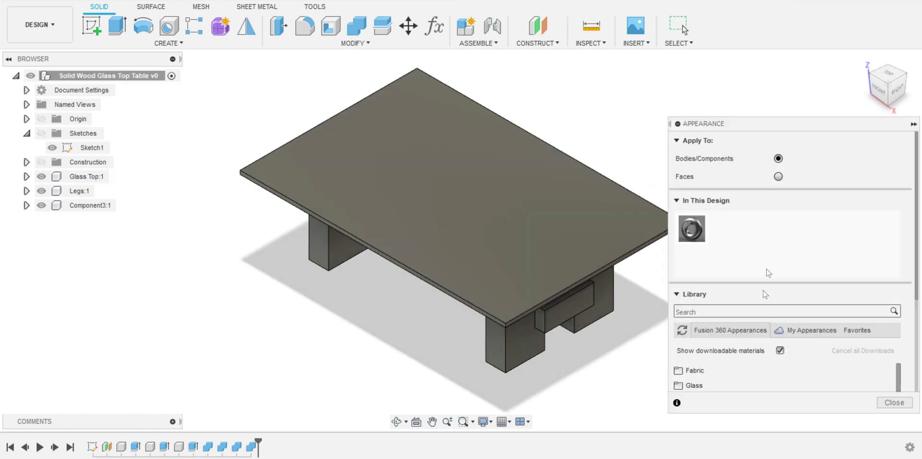
{"action": "scroll", "coordinate": [716, 377], "scroll_direction": "down", "scroll_amount": 4}
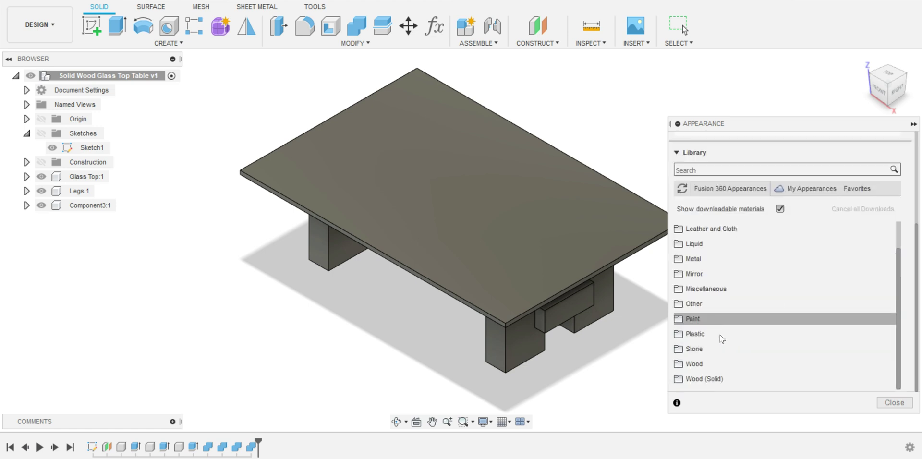
{"action": "left_click", "coordinate": [704, 379]}
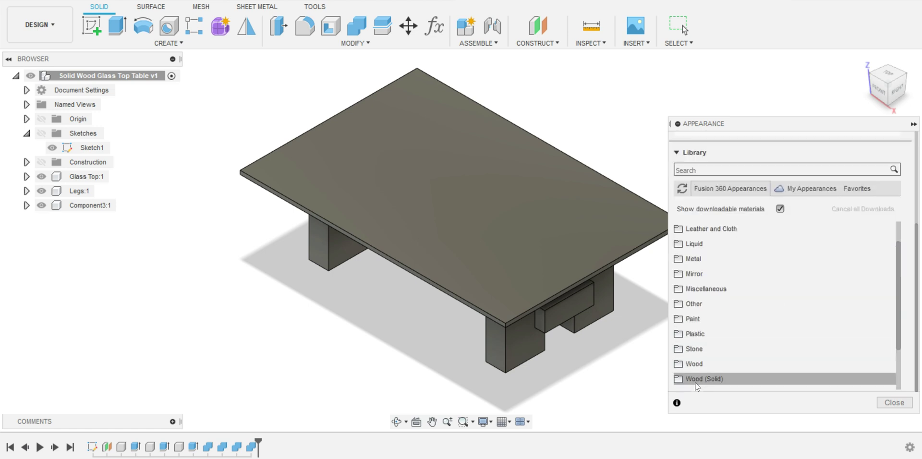
{"action": "left_click", "coordinate": [704, 334]}
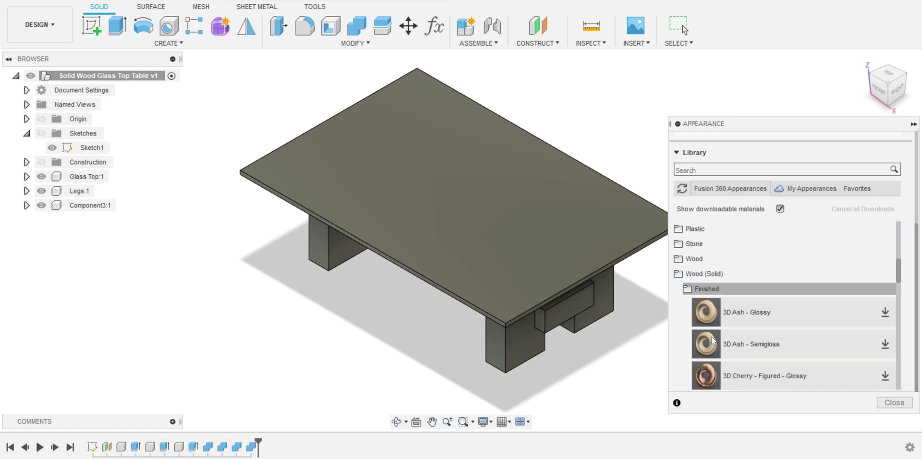
{"action": "scroll", "coordinate": [711, 336], "scroll_direction": "down", "scroll_amount": 3}
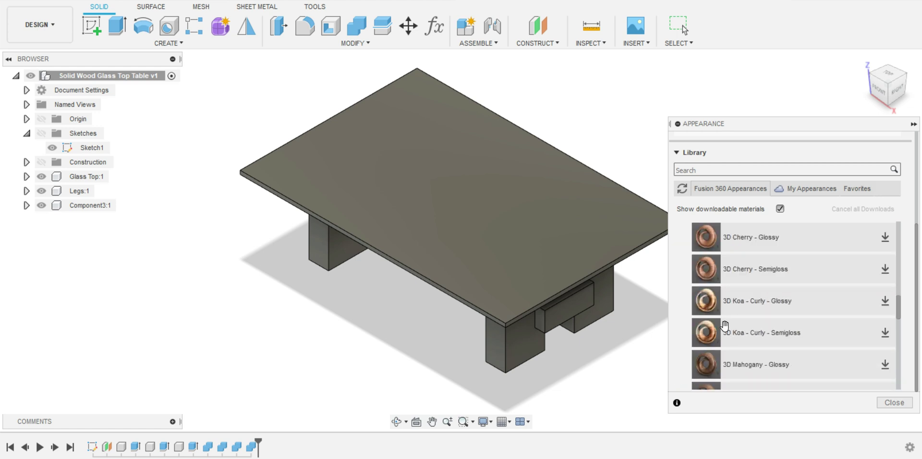
{"action": "scroll", "coordinate": [714, 274], "scroll_direction": "up", "scroll_amount": 5}
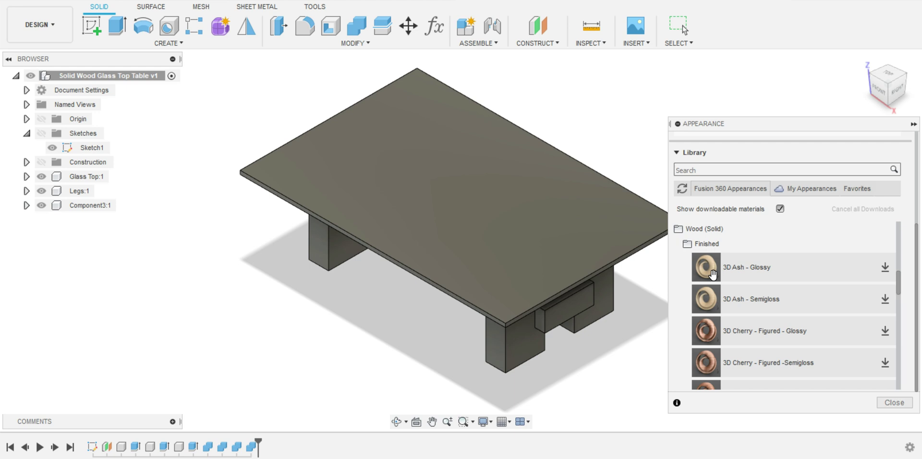
- Look through the Stained appearances under Wood (Solid) in the appearance library
{"action": "left_click", "coordinate": [688, 245]}
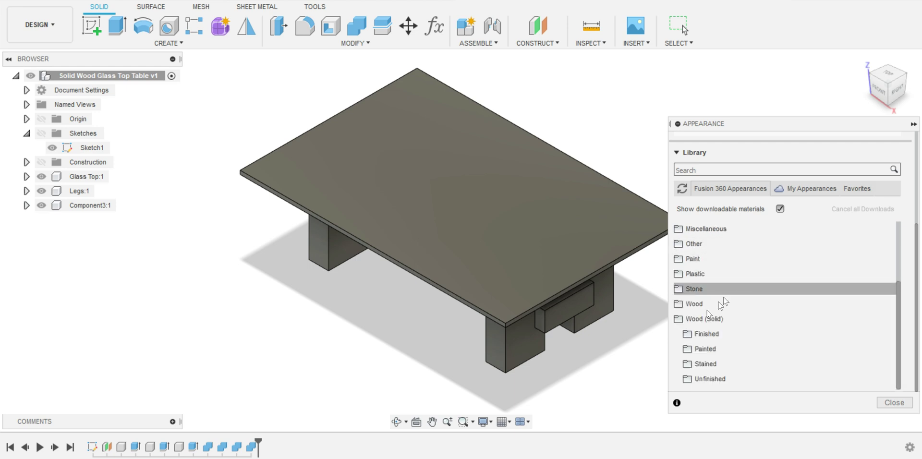
{"action": "left_click", "coordinate": [687, 364]}
{"action": "scroll", "coordinate": [721, 345], "scroll_direction": "down", "scroll_amount": 3}
{"action": "scroll", "coordinate": [721, 345], "scroll_direction": "up", "scroll_amount": 2}
{"action": "scroll", "coordinate": [722, 344], "scroll_direction": "down", "scroll_amount": 5}
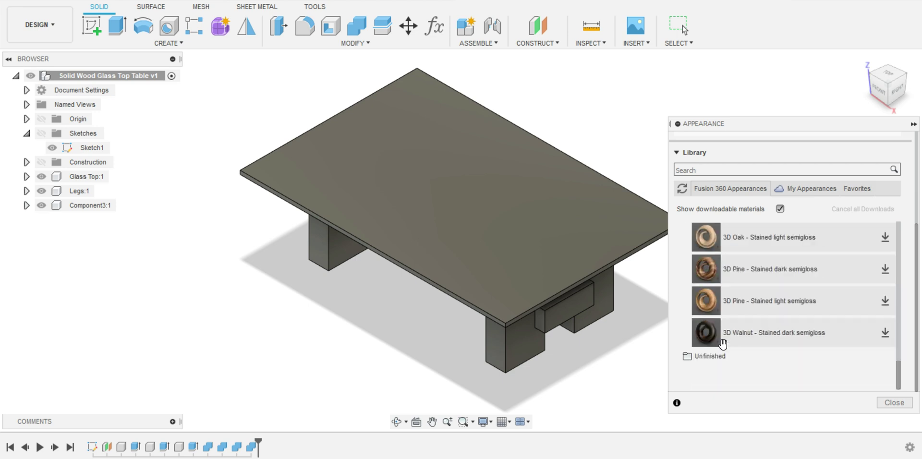
{"action": "scroll", "coordinate": [719, 317], "scroll_direction": "up", "scroll_amount": 5}
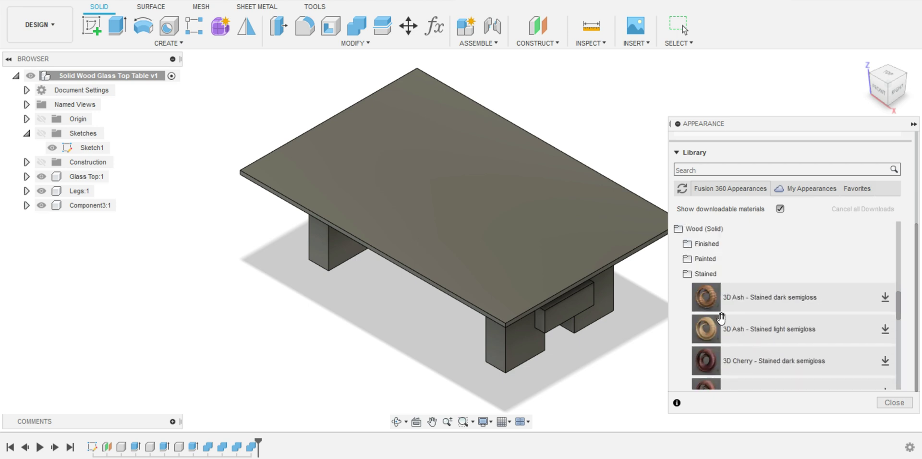
{"action": "left_click", "coordinate": [697, 274]}
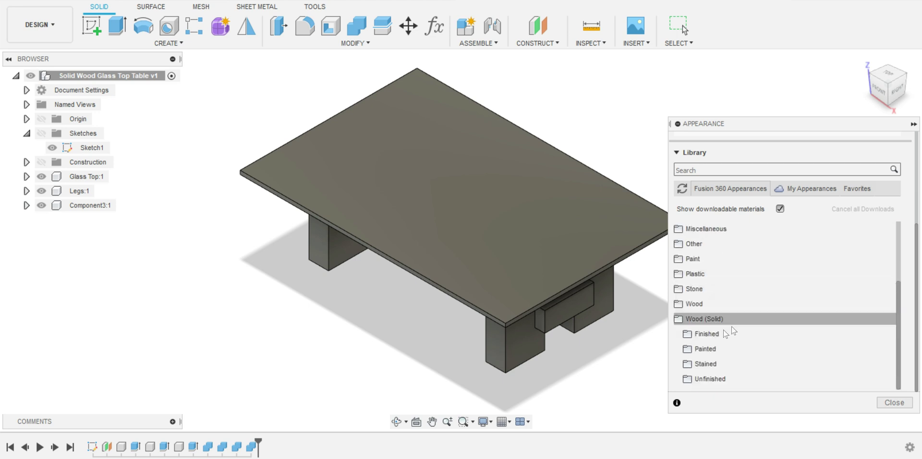
- Apply the Walnut appearance from the Wood library to the Legs component and try to undo it
{"action": "left_click", "coordinate": [679, 306]}
{"action": "scroll", "coordinate": [721, 332], "scroll_direction": "down", "scroll_amount": 6}
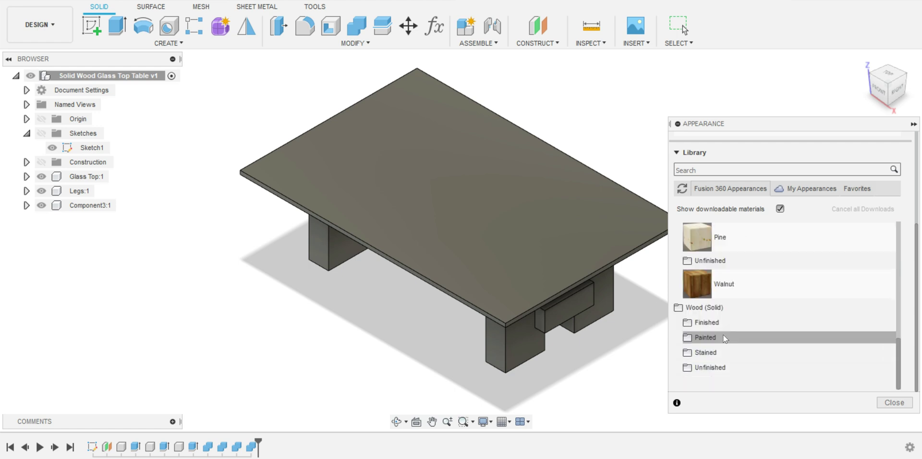
{"action": "scroll", "coordinate": [731, 303], "scroll_direction": "up", "scroll_amount": 5}
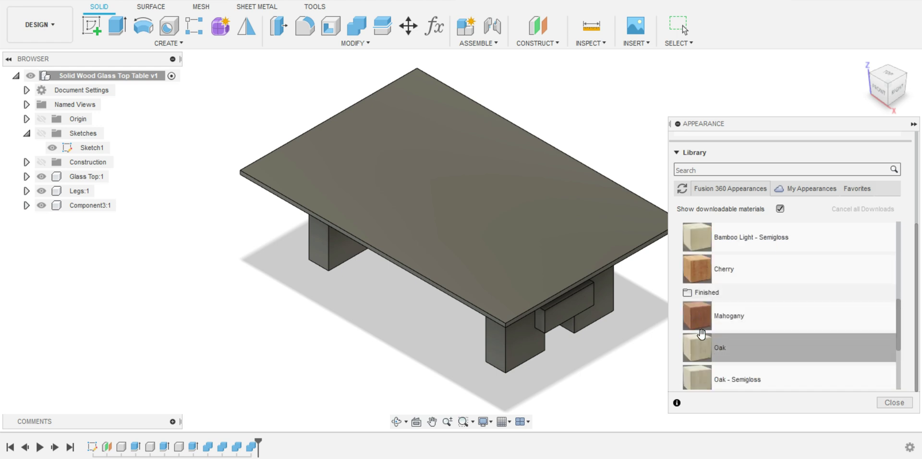
{"action": "scroll", "coordinate": [702, 329], "scroll_direction": "down", "scroll_amount": 5}
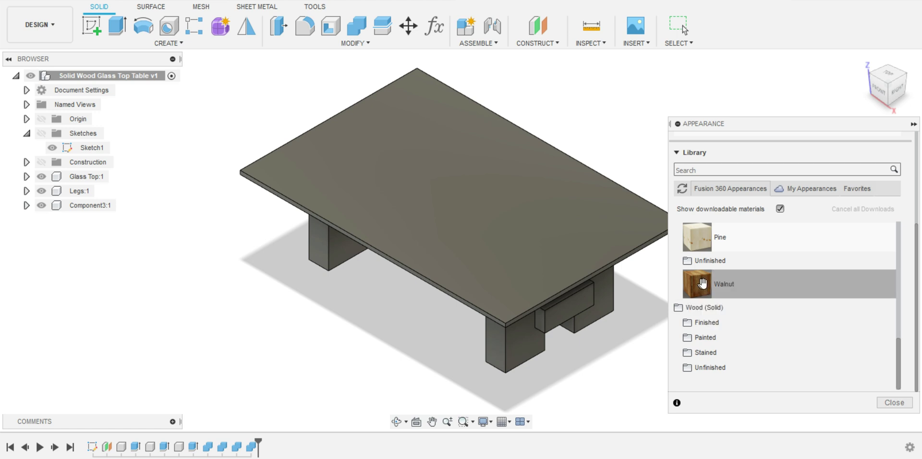
{"action": "left_click_drag", "start_coordinate": [702, 284], "coordinate": [58, 236]}
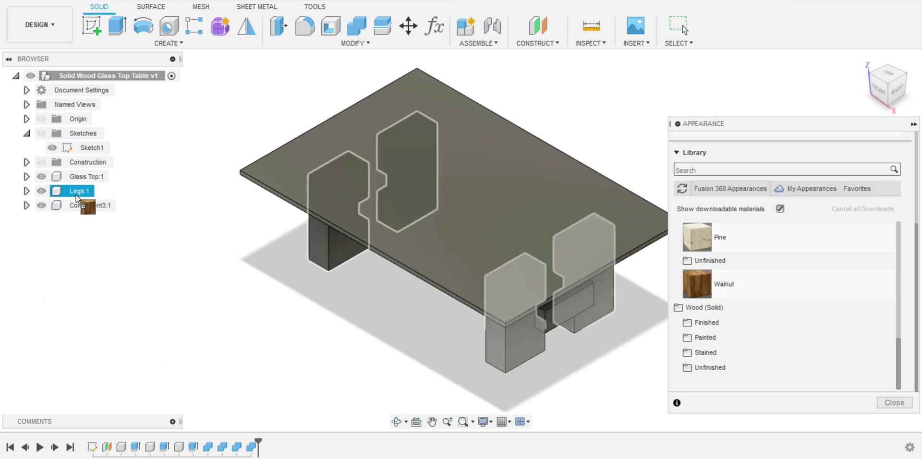
{"action": "left_click_drag", "start_coordinate": [76, 195], "coordinate": [76, 194]}
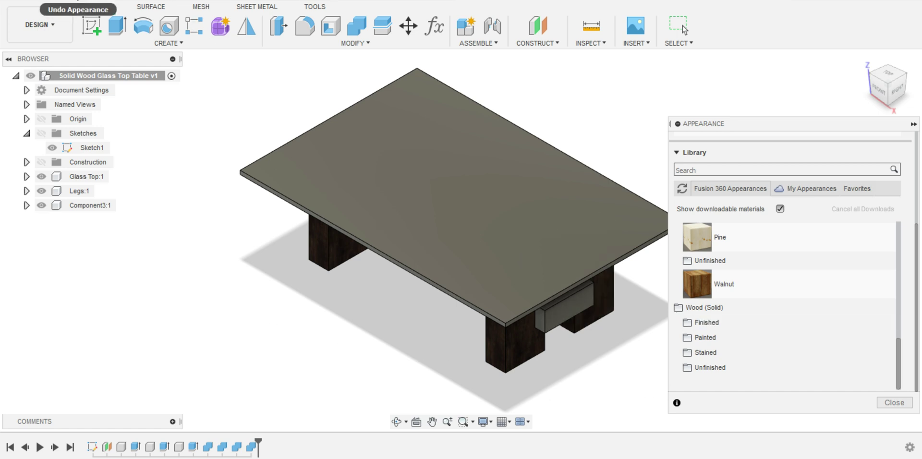
{"action": "left_click", "coordinate": [77, 1]}
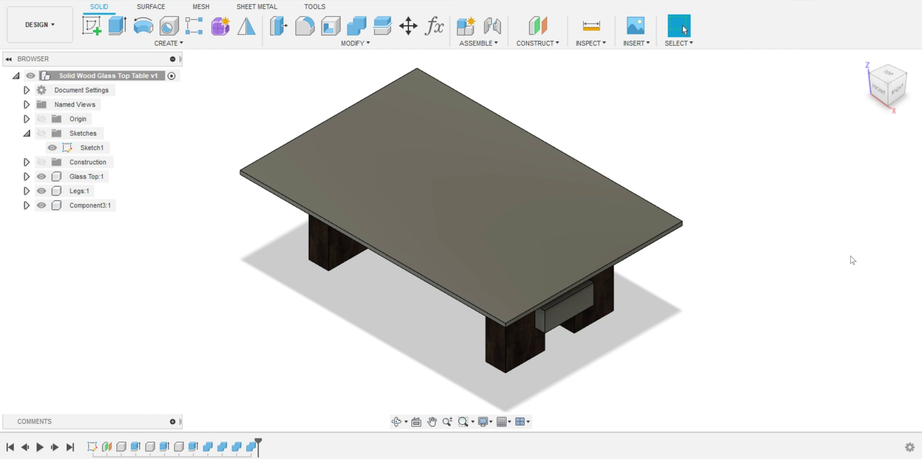
- Reopen the appearance library and look through the Painted appearances under Wood (Solid)
{"action": "key", "text": "a"}
{"action": "scroll", "coordinate": [726, 339], "scroll_direction": "down", "scroll_amount": 5}
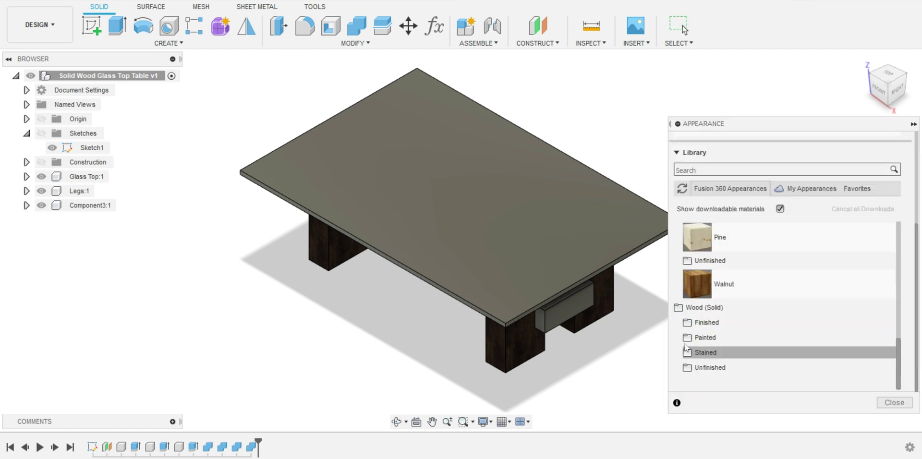
{"action": "left_click", "coordinate": [705, 337]}
{"action": "scroll", "coordinate": [730, 348], "scroll_direction": "down", "scroll_amount": 3}
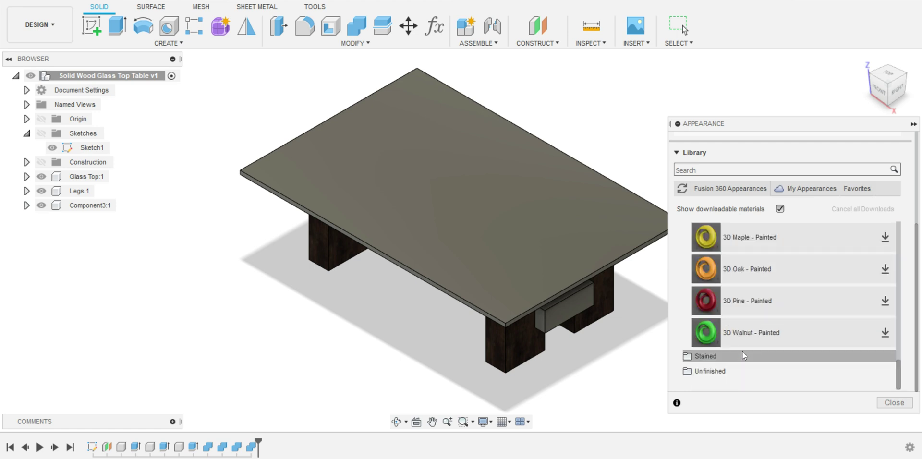
{"action": "scroll", "coordinate": [742, 351], "scroll_direction": "up", "scroll_amount": 3}
{"action": "scroll", "coordinate": [734, 341], "scroll_direction": "up", "scroll_amount": 2}
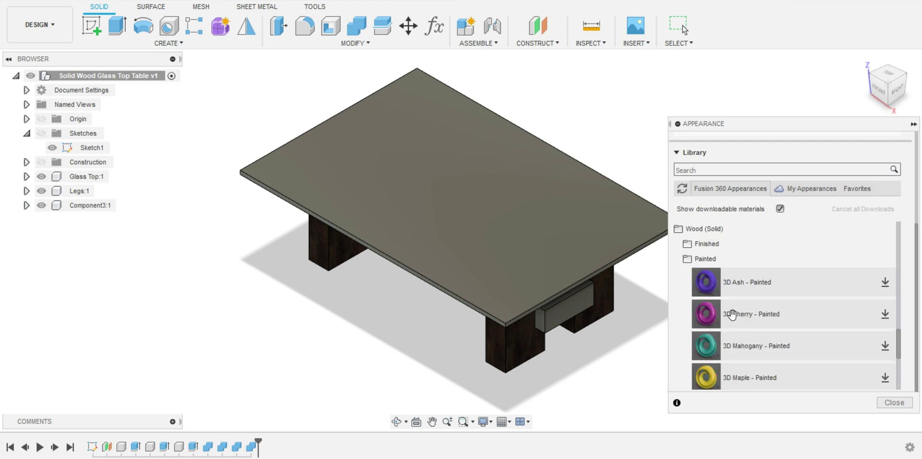
{"action": "left_click", "coordinate": [690, 269]}
- Try to apply the 3D Maple - Unfinished appearance from Wood (Solid) to the Legs component
{"action": "left_click", "coordinate": [694, 367]}
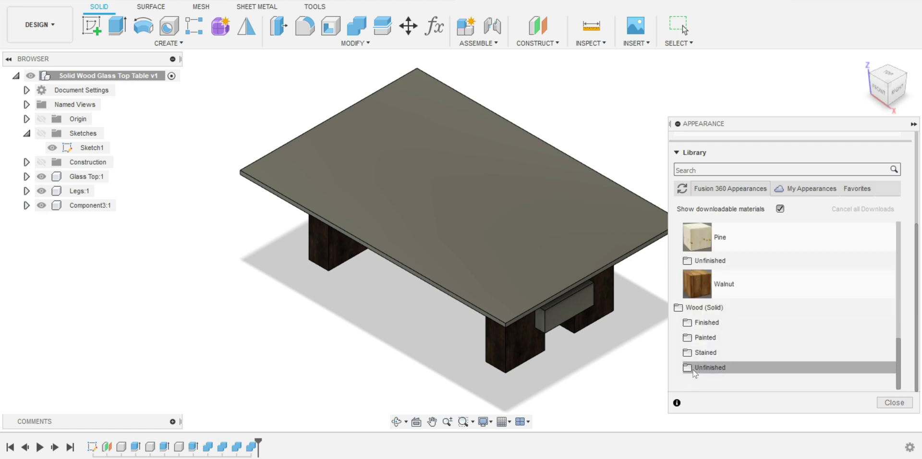
{"action": "scroll", "coordinate": [692, 368], "scroll_direction": "down", "scroll_amount": 5}
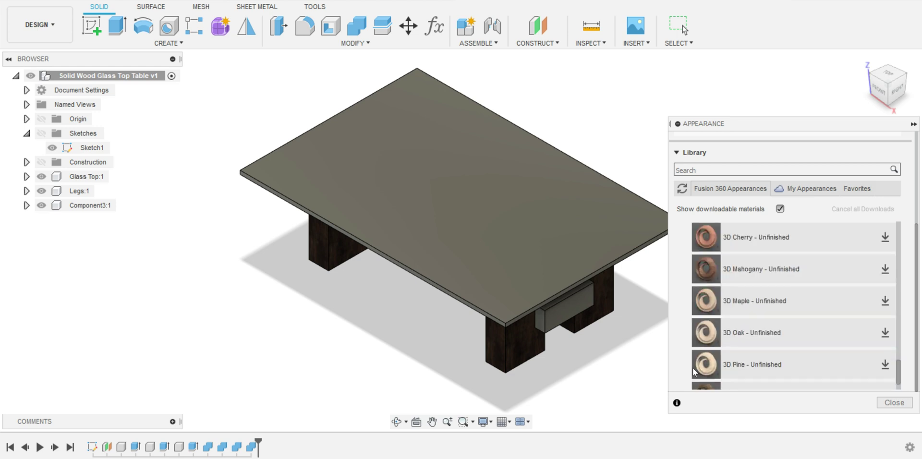
{"action": "left_click_drag", "start_coordinate": [718, 304], "coordinate": [71, 192]}
{"action": "left_click", "coordinate": [72, 191]}
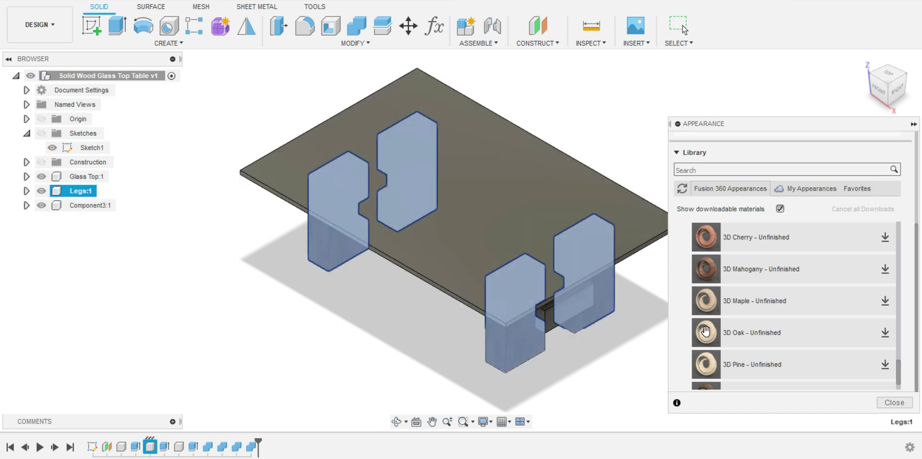
{"action": "left_click_drag", "start_coordinate": [705, 305], "coordinate": [59, 193]}
- Try to apply the 3D Maple - Unfinished appearance to the long board, Component3
{"action": "left_click", "coordinate": [91, 200], "text": "ctrl"}
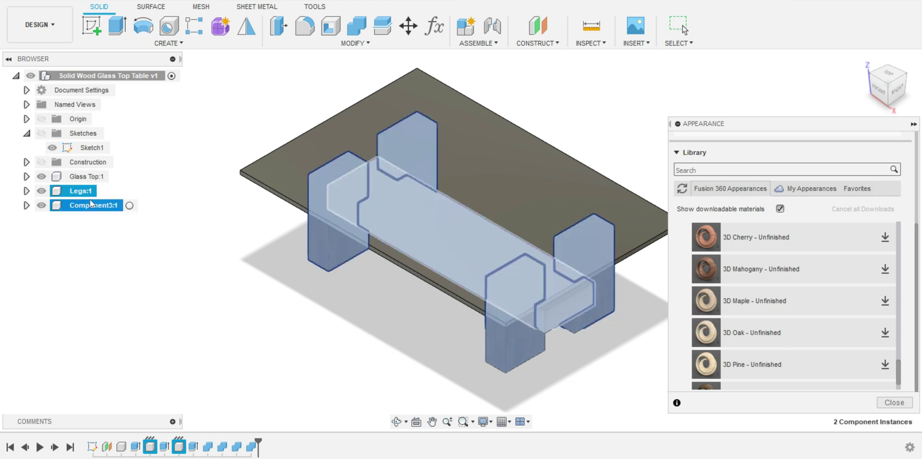
{"action": "left_click", "coordinate": [80, 202], "text": "ctrl"}
{"action": "left_click", "coordinate": [82, 192], "text": "ctrl"}
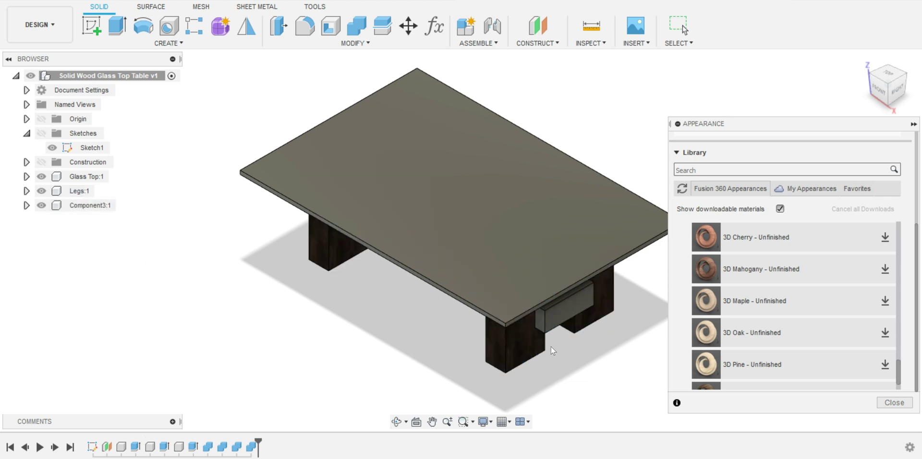
{"action": "left_click_drag", "start_coordinate": [706, 302], "coordinate": [99, 206]}
{"action": "left_click", "coordinate": [99, 206]}
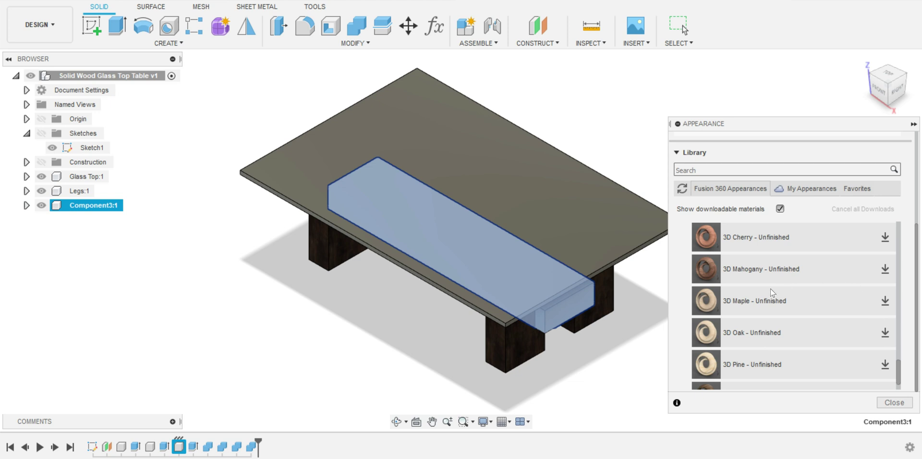
- Try to apply the 3D Ash - Stained dark semigloss appearance to the Legs component
{"action": "scroll", "coordinate": [772, 292], "scroll_direction": "up", "scroll_amount": 3}
{"action": "scroll", "coordinate": [770, 293], "scroll_direction": "up", "scroll_amount": 1}
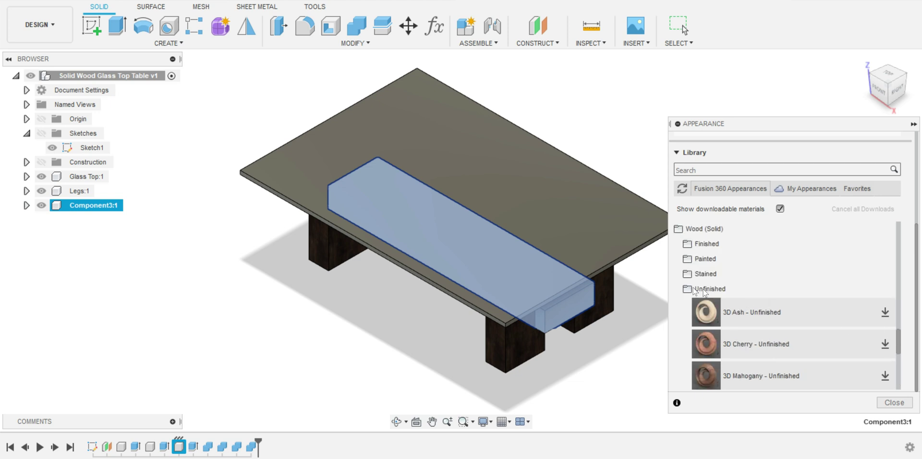
{"action": "left_click", "coordinate": [699, 274]}
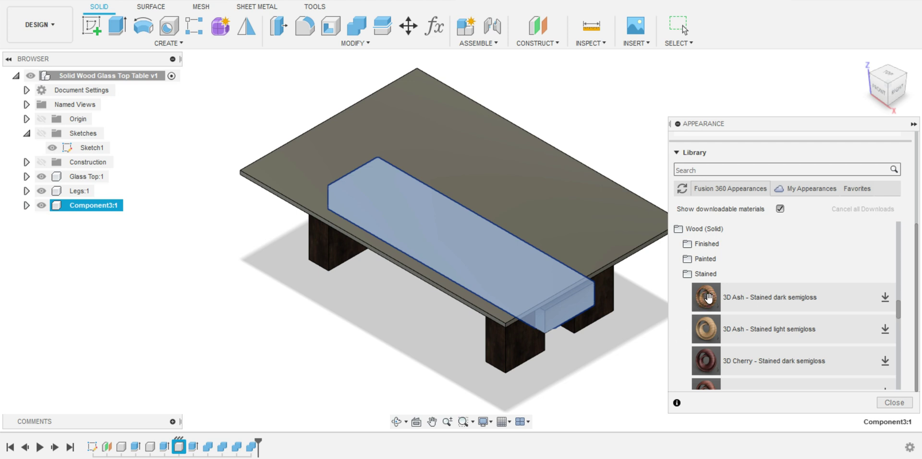
{"action": "left_click_drag", "start_coordinate": [709, 298], "coordinate": [78, 192]}
- Undo the Walnut appearance on the four legs
{"action": "key", "text": "Escape"}
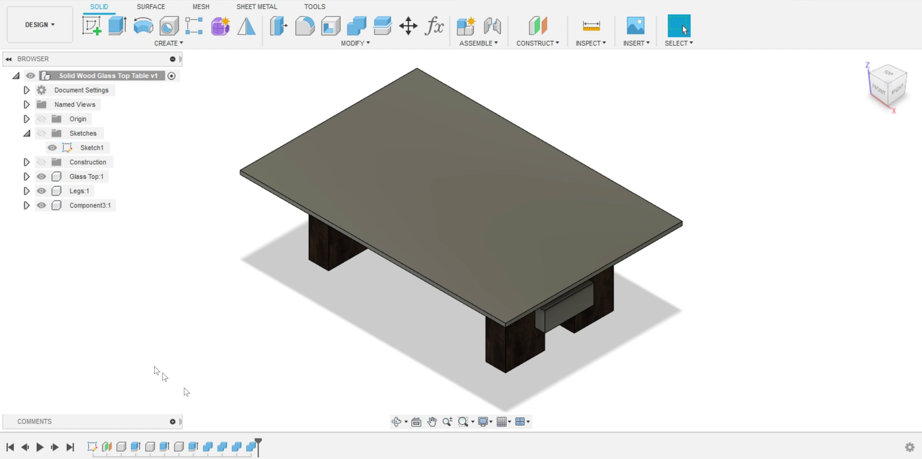
{"action": "key", "text": "a"}
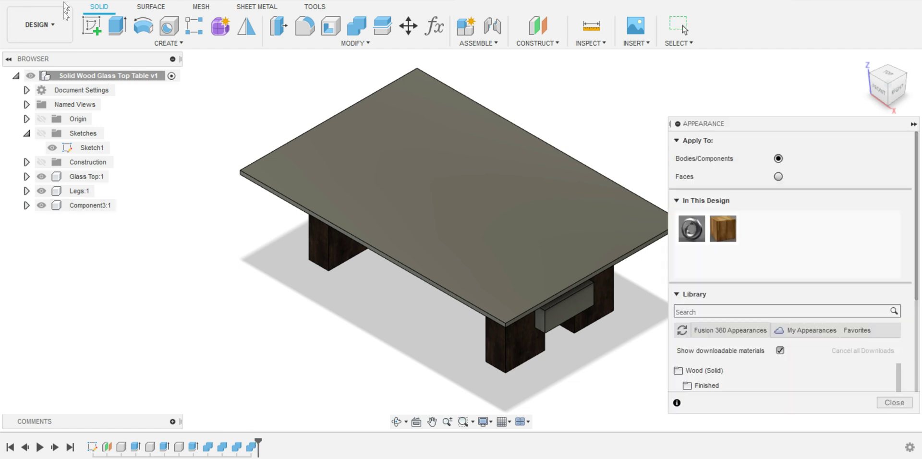
{"action": "left_click", "coordinate": [81, 1]}
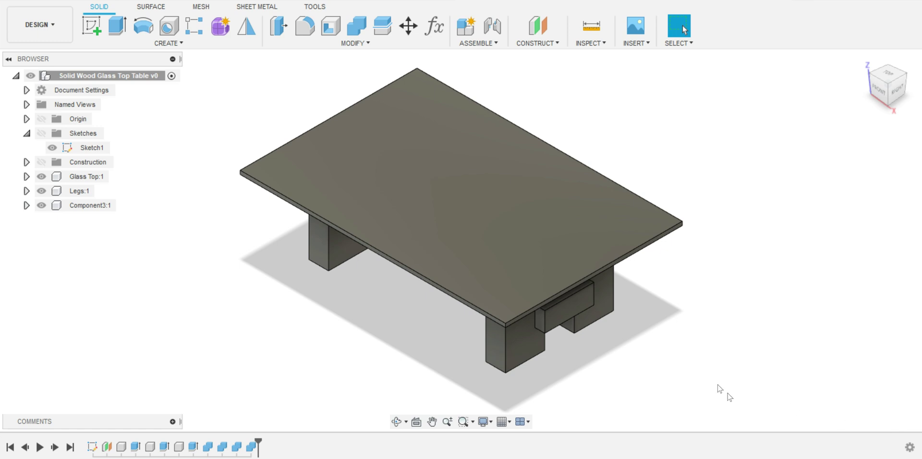
- Reopen the appearance library and try applying 3D Maple - Unfinished to the Legs component
{"action": "key", "text": "a"}
{"action": "scroll", "coordinate": [725, 372], "scroll_direction": "down", "scroll_amount": 2}
{"action": "scroll", "coordinate": [726, 357], "scroll_direction": "down", "scroll_amount": 3}
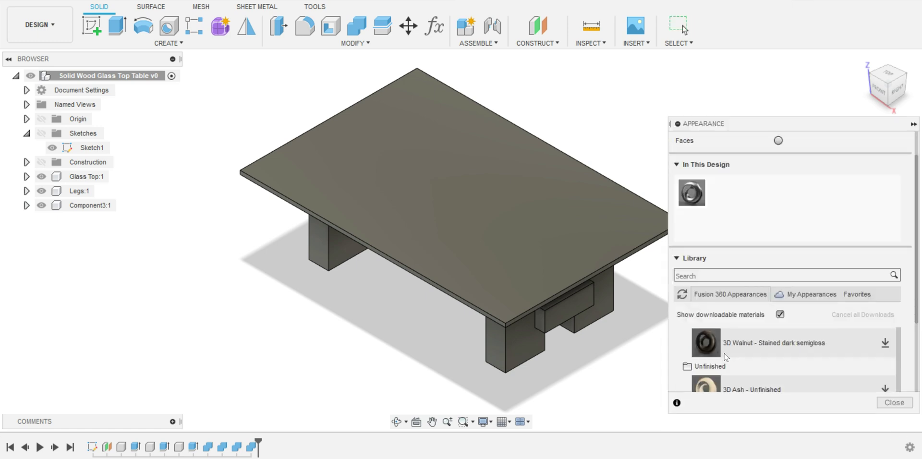
{"action": "scroll", "coordinate": [748, 325], "scroll_direction": "down", "scroll_amount": 1}
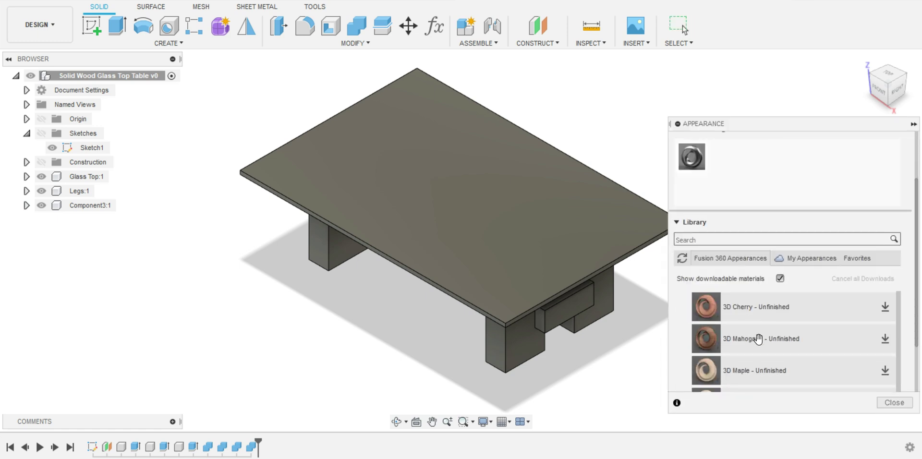
{"action": "left_click_drag", "start_coordinate": [705, 374], "coordinate": [78, 192]}
- Try to apply 3D Maple - Stained light semigloss and the finished 3D Koa - Curly - Glossy appearance to the Legs component
{"action": "scroll", "coordinate": [751, 342], "scroll_direction": "down", "scroll_amount": 6}
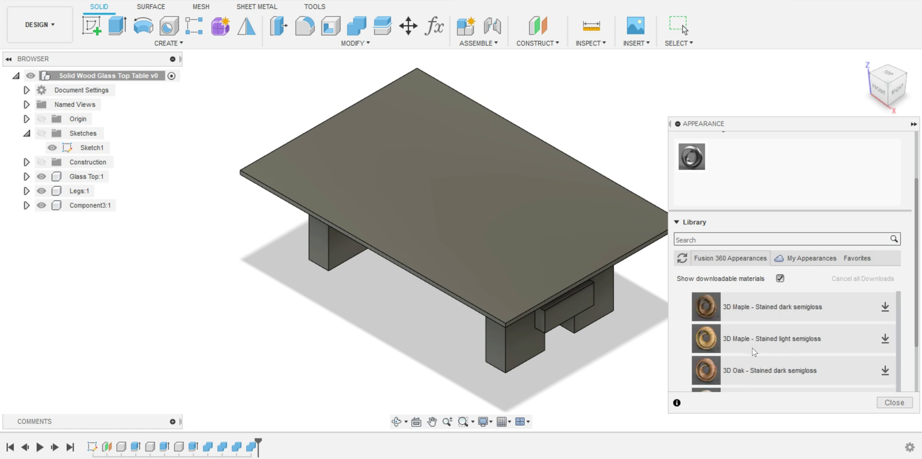
{"action": "left_click_drag", "start_coordinate": [702, 344], "coordinate": [75, 193]}
{"action": "scroll", "coordinate": [798, 341], "scroll_direction": "up", "scroll_amount": 3}
{"action": "left_click", "coordinate": [706, 331]}
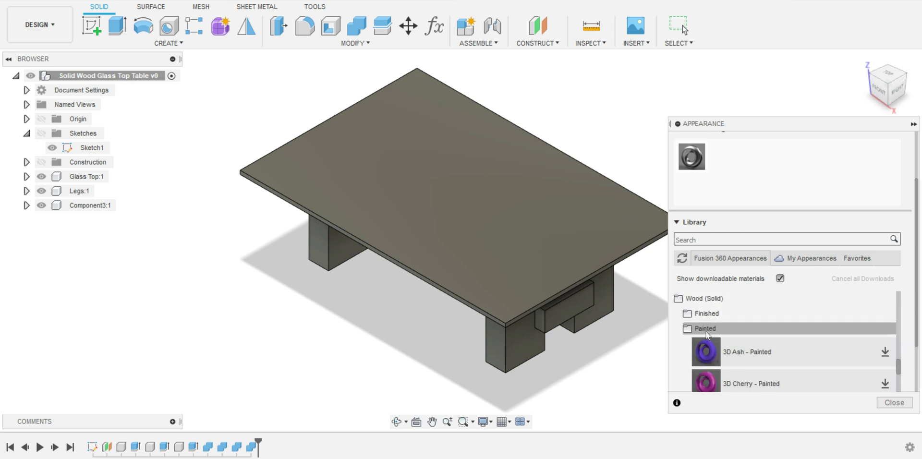
{"action": "left_click", "coordinate": [702, 312]}
{"action": "scroll", "coordinate": [758, 345], "scroll_direction": "down", "scroll_amount": 3}
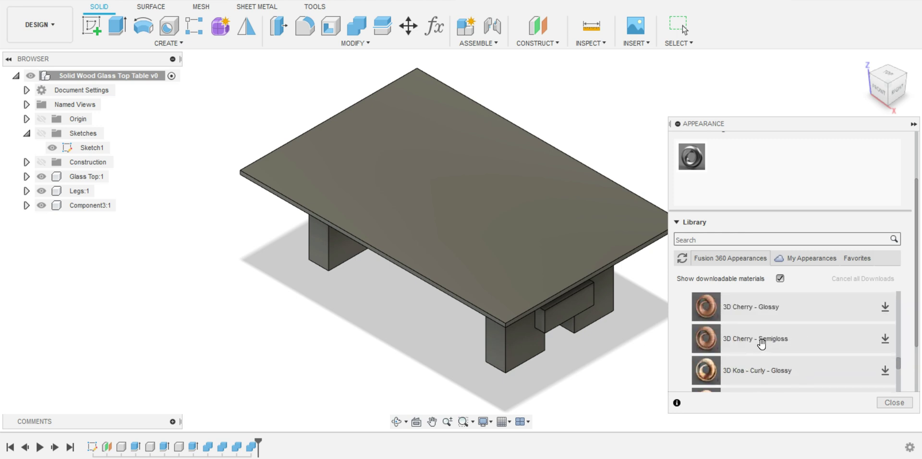
{"action": "left_click_drag", "start_coordinate": [712, 370], "coordinate": [79, 195]}
{"action": "left_click", "coordinate": [78, 191]}
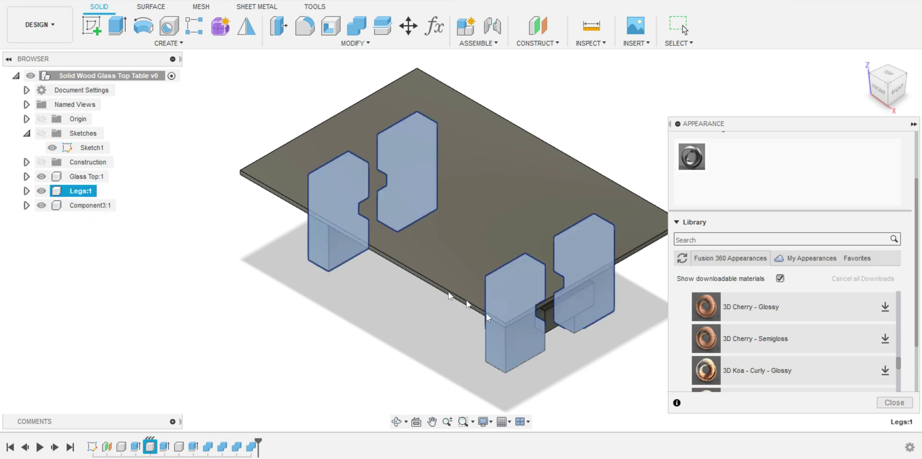
{"action": "key", "text": "Escape"}
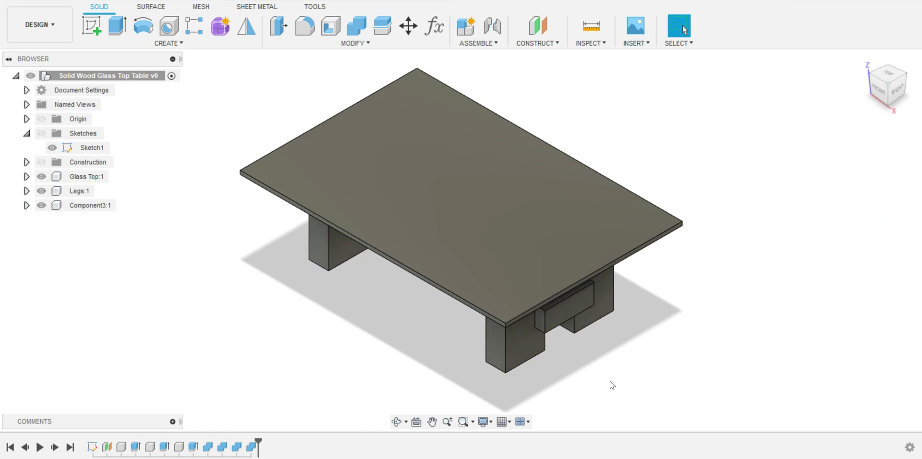
- Reopen the appearance library and apply the Cherry wood appearance to the Legs component
{"action": "key", "text": "a"}
{"action": "scroll", "coordinate": [706, 365], "scroll_direction": "down", "scroll_amount": 2}
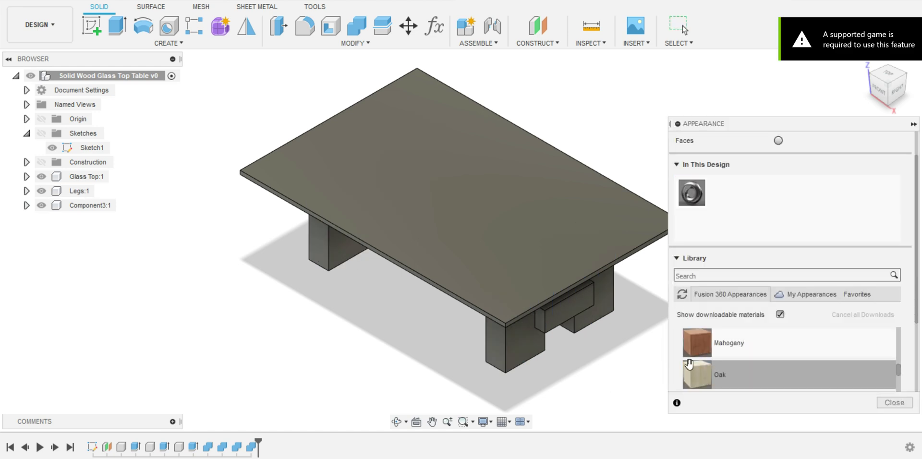
{"action": "scroll", "coordinate": [696, 369], "scroll_direction": "up", "scroll_amount": 2}
{"action": "left_click_drag", "start_coordinate": [695, 369], "coordinate": [73, 192]}
- Apply the Mahogany wood appearance to the long board, Component3, and close the appearance settings
{"action": "scroll", "coordinate": [691, 370], "scroll_direction": "down", "scroll_amount": 2}
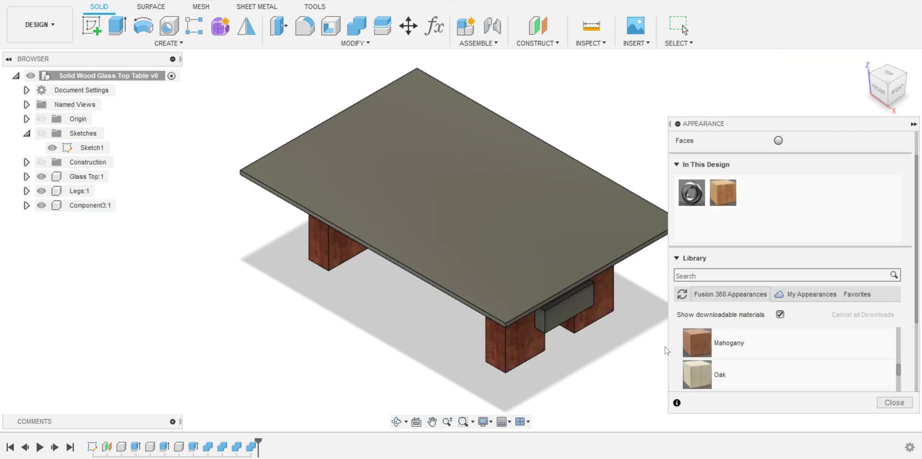
{"action": "left_click_drag", "start_coordinate": [692, 342], "coordinate": [80, 210]}
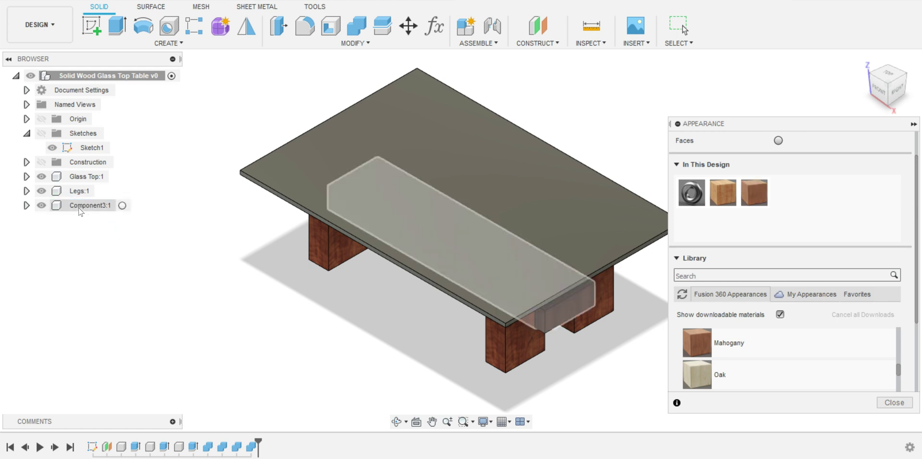
{"action": "left_click", "coordinate": [80, 207]}
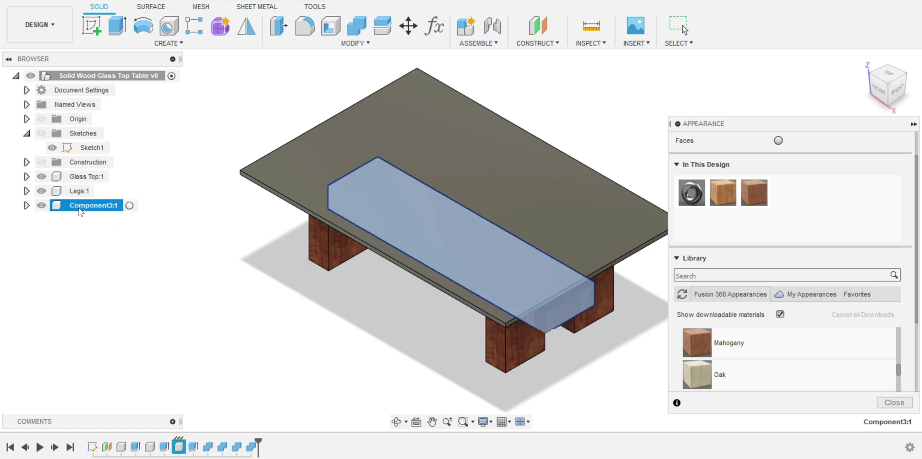
{"action": "left_click", "coordinate": [80, 211]}
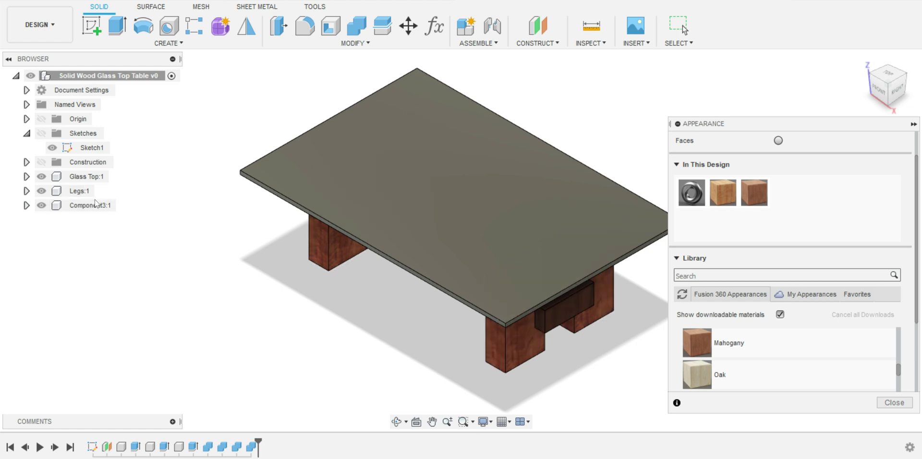
{"action": "left_click", "coordinate": [99, 206]}
{"action": "left_click", "coordinate": [99, 206]}
{"action": "left_click", "coordinate": [99, 207]}
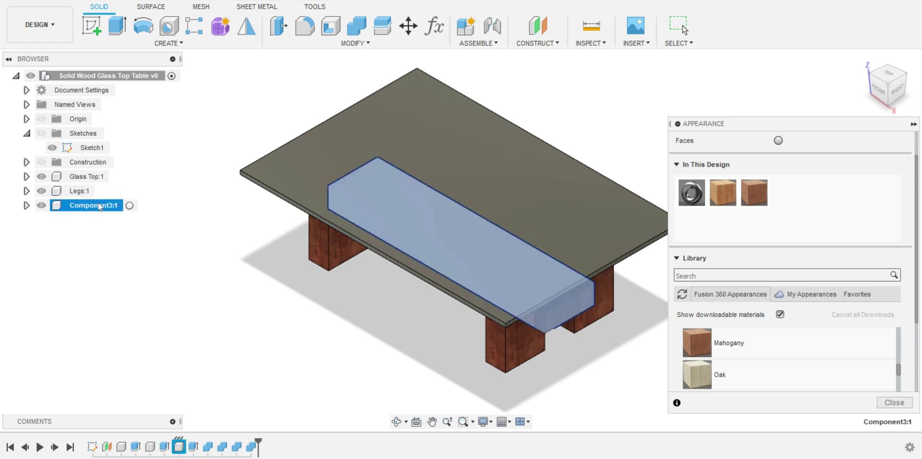
{"action": "left_click", "coordinate": [100, 207]}
{"action": "left_click", "coordinate": [100, 206]}
- Hide the Glass Top component to inspect the wood finishes on the legs and board, and show it again
{"action": "left_click", "coordinate": [42, 177]}
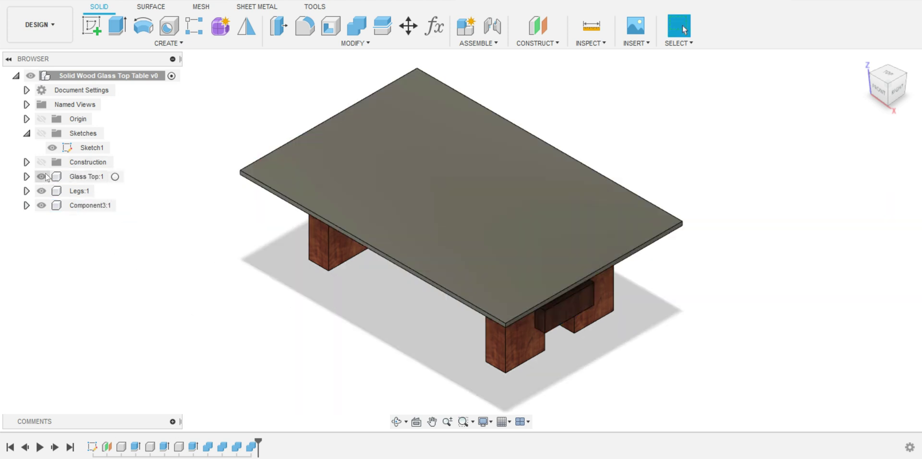
{"action": "left_click", "coordinate": [41, 176]}
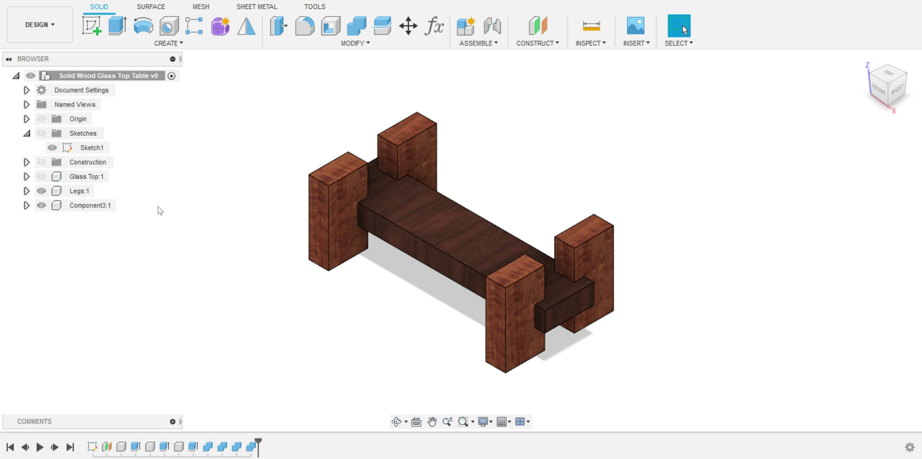
{"action": "left_click", "coordinate": [88, 178]}
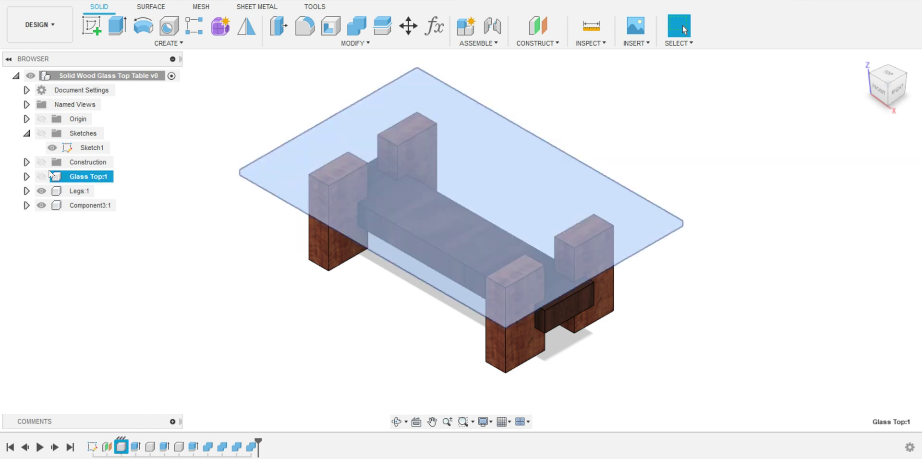
{"action": "left_click", "coordinate": [41, 176]}
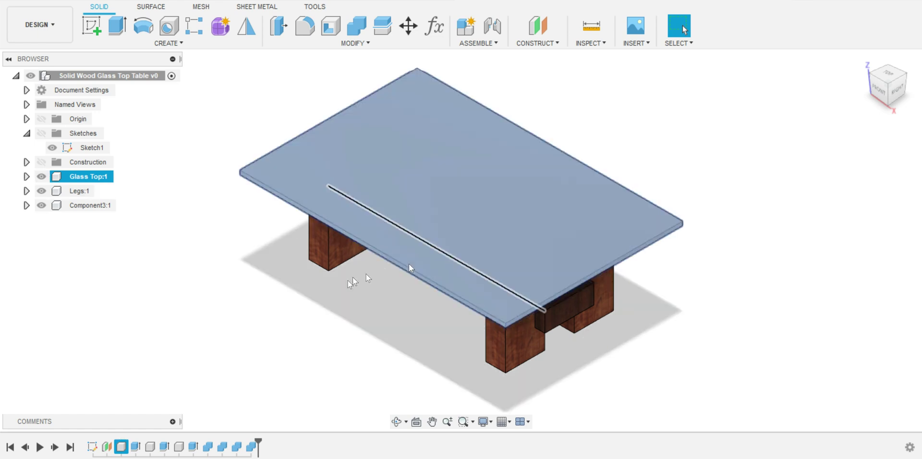
{"action": "left_click", "coordinate": [350, 284]}
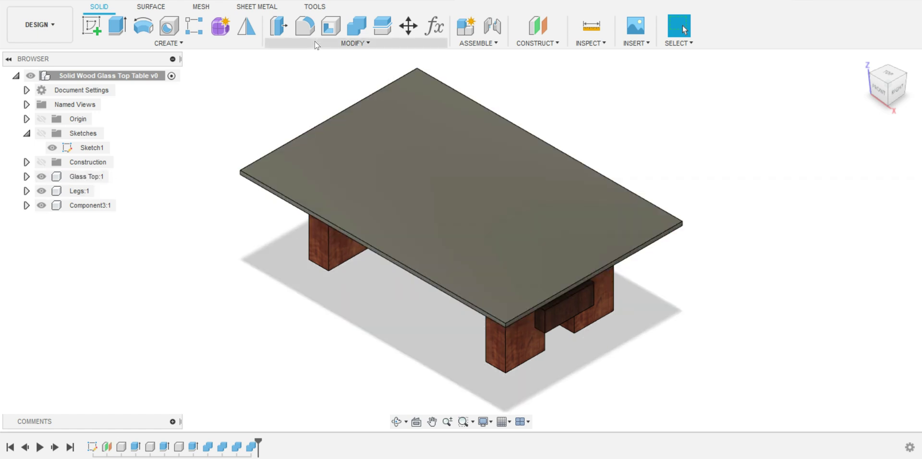
- Start a constant-radius Fillet on the four upper perimeter edges of the glass top
{"action": "left_click", "coordinate": [310, 31]}
{"action": "scroll", "coordinate": [446, 284], "scroll_direction": "up", "scroll_amount": 5}
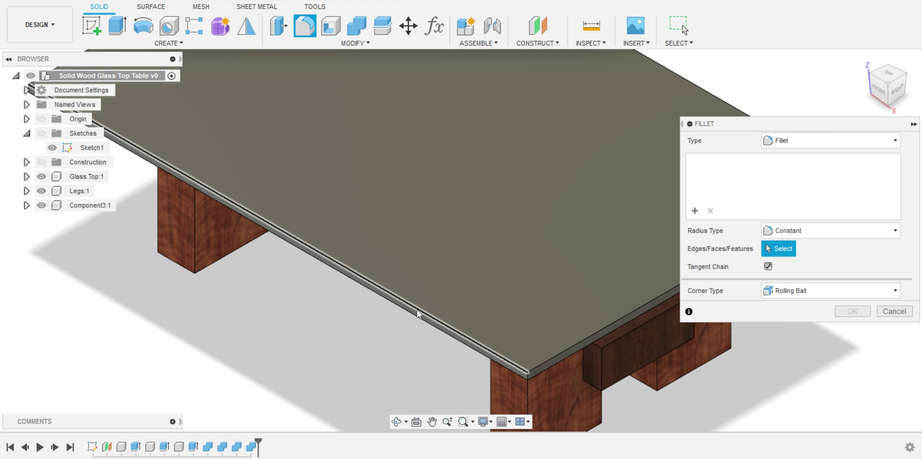
{"action": "left_click", "coordinate": [417, 310]}
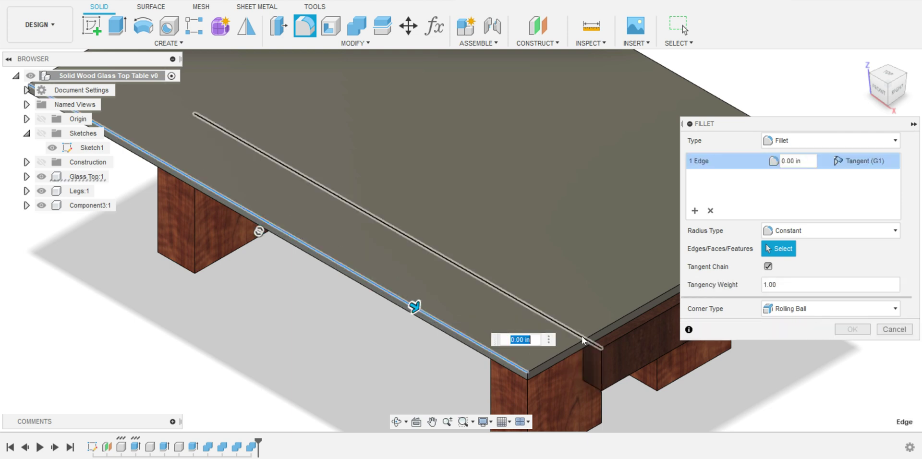
{"action": "left_click", "coordinate": [601, 333]}
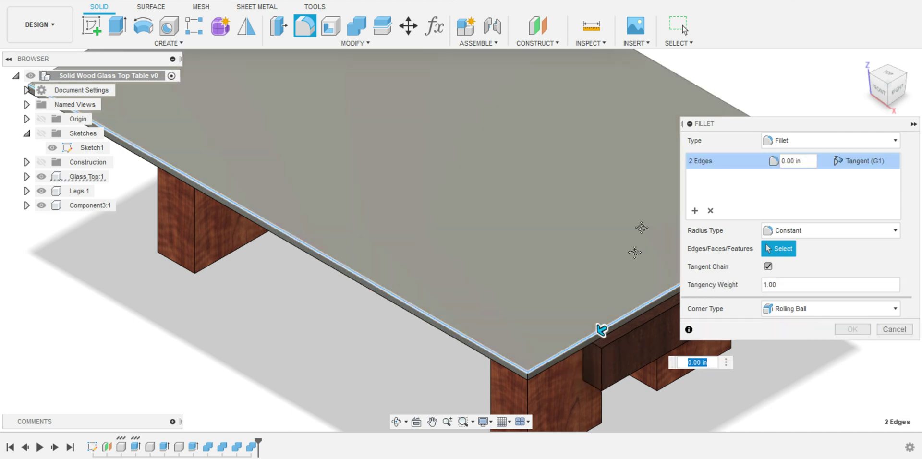
{"action": "middle_click_drag", "start_coordinate": [634, 252], "coordinate": [580, 358]}
{"action": "left_click", "coordinate": [617, 264]}
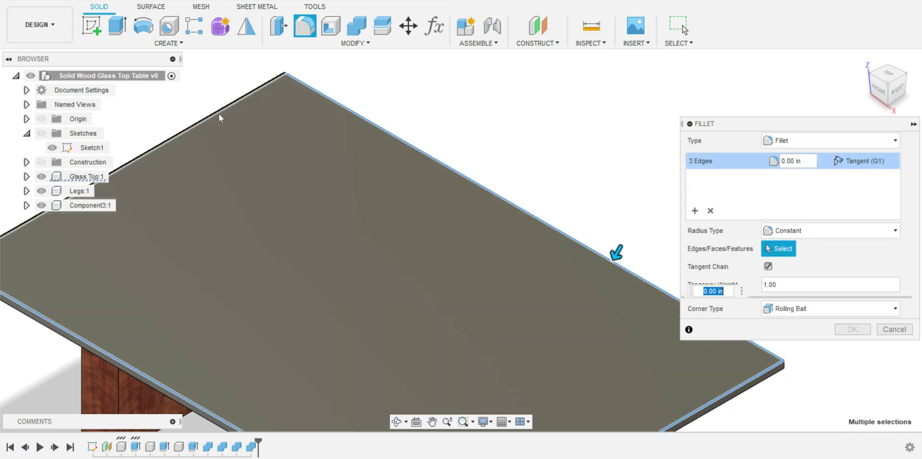
{"action": "left_click", "coordinate": [218, 114]}
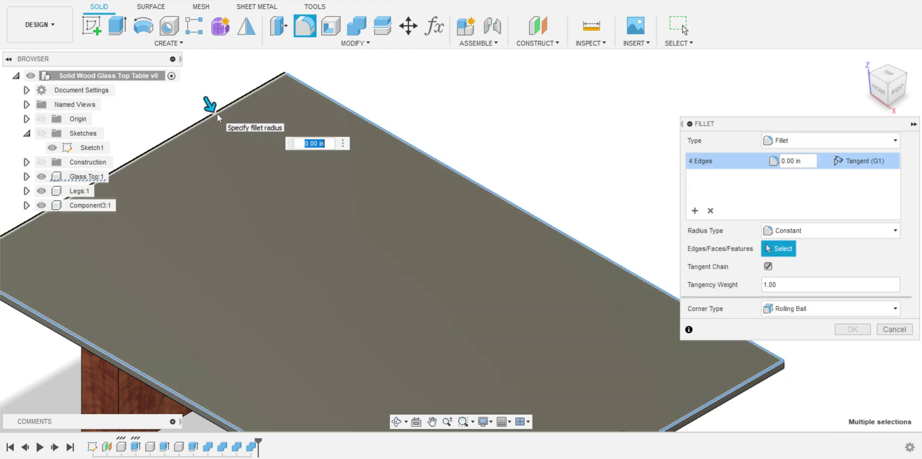
- Try fillet radii of 0.25, 0.4 and 0.6 in on the glass top's four upper edges
{"action": "key", "text": "BackSpace"}
{"action": "type", "text": ".2"}
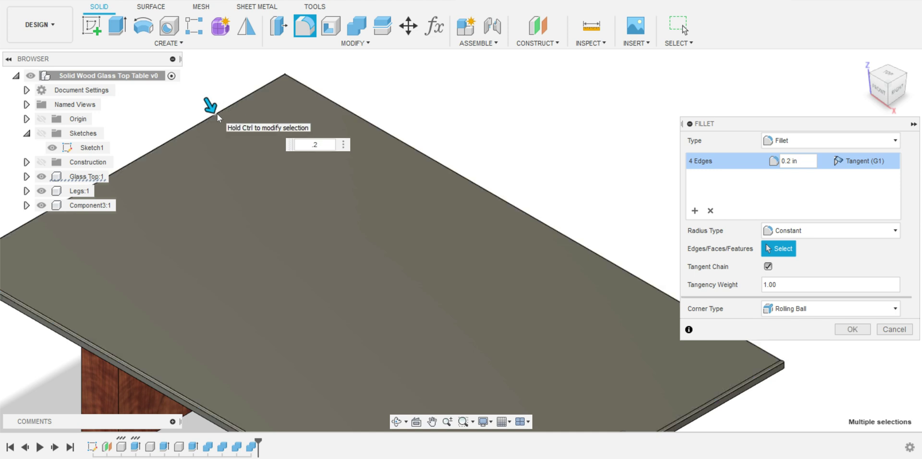
{"action": "type", "text": "5"}
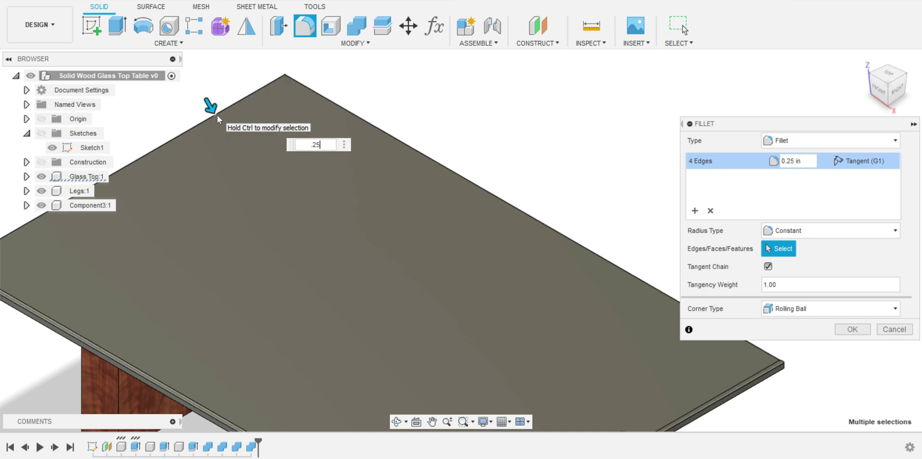
{"action": "key", "text": "BackSpace"}
{"action": "key", "text": "BackSpace"}
{"action": "key", "text": "BackSpace"}
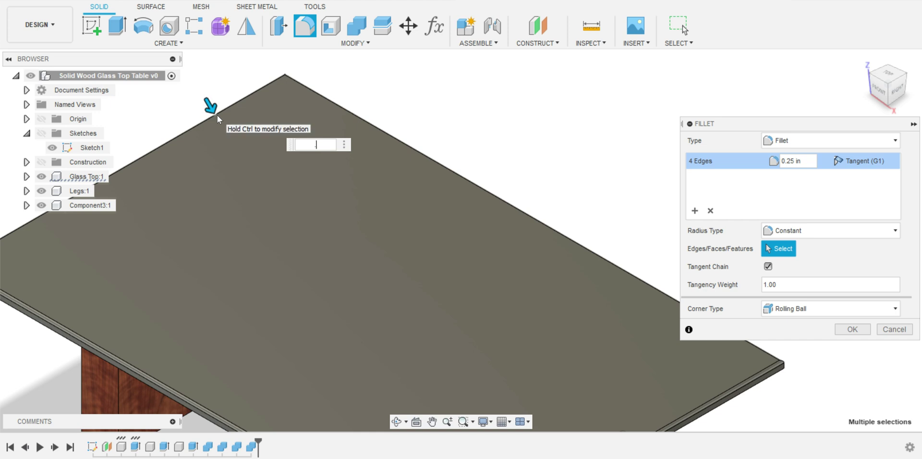
{"action": "type", "text": ".4"}
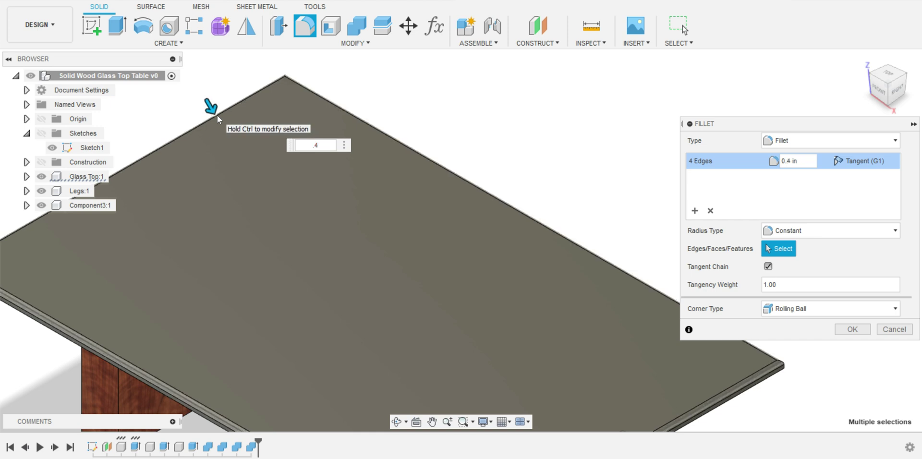
{"action": "key", "text": "BackSpace"}
{"action": "type", "text": "6"}
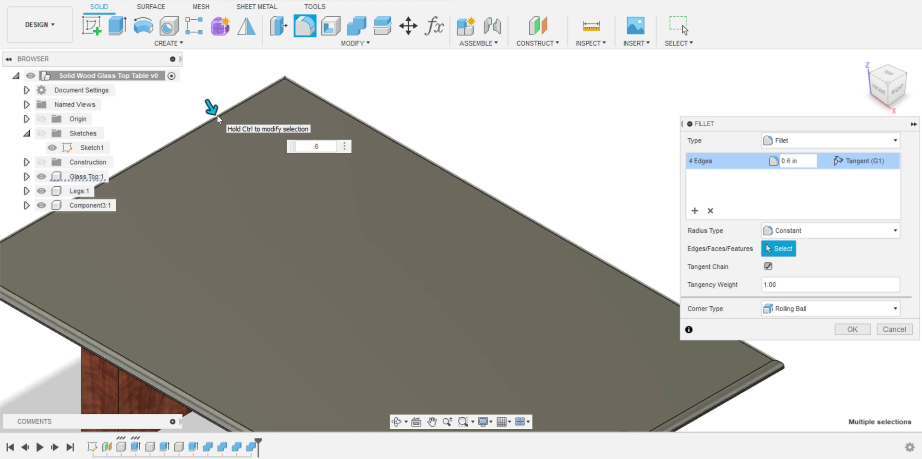
- Set the fillet radius to 0.7 in and complete the fillet on the glass top
{"action": "key", "text": "BackSpace"}
{"action": "type", "text": "7"}
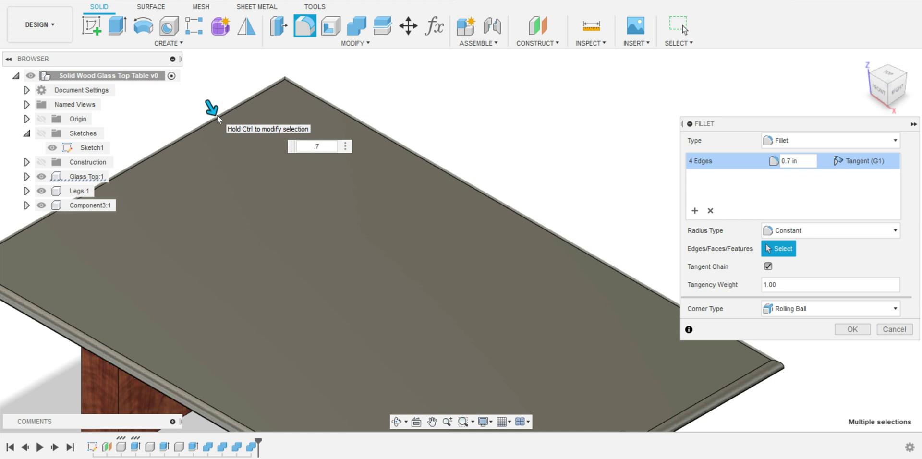
{"action": "key", "text": "Return"}
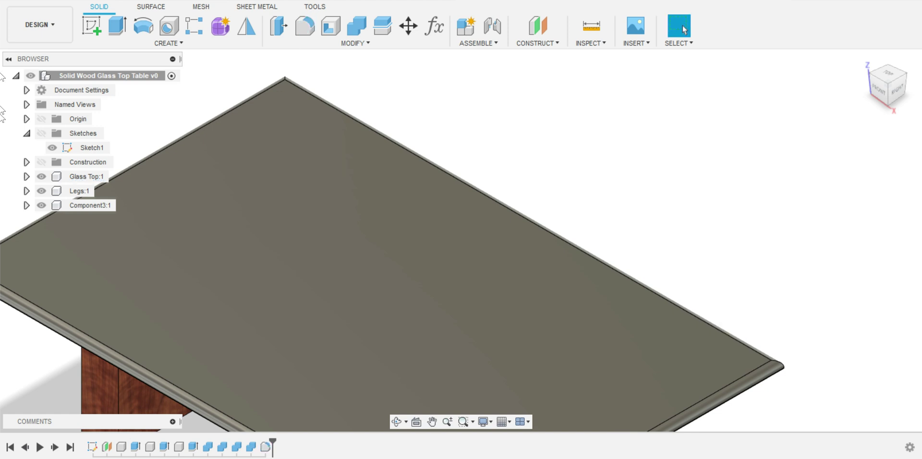
- Open the Appearance settings and expand the library's Glass category down to its Textured subcategory
{"action": "scroll", "coordinate": [765, 214], "scroll_direction": "down", "scroll_amount": 5}
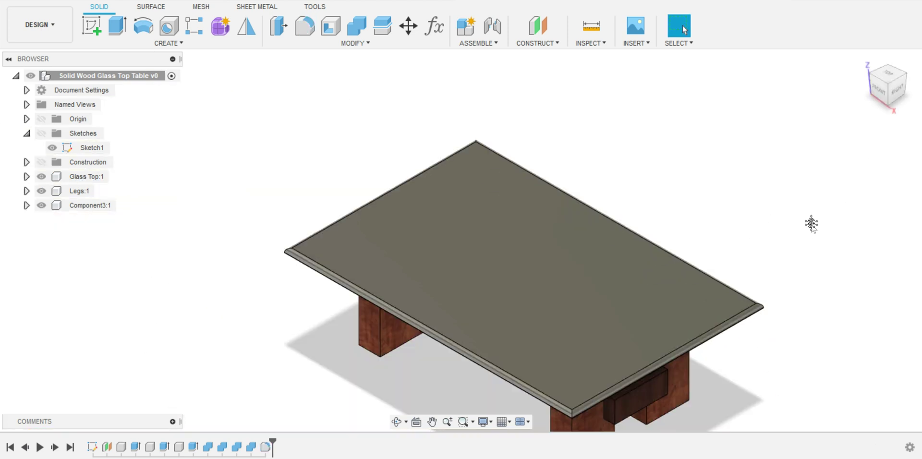
{"action": "middle_click_drag", "start_coordinate": [811, 223], "coordinate": [760, 163]}
{"action": "key", "text": "a"}
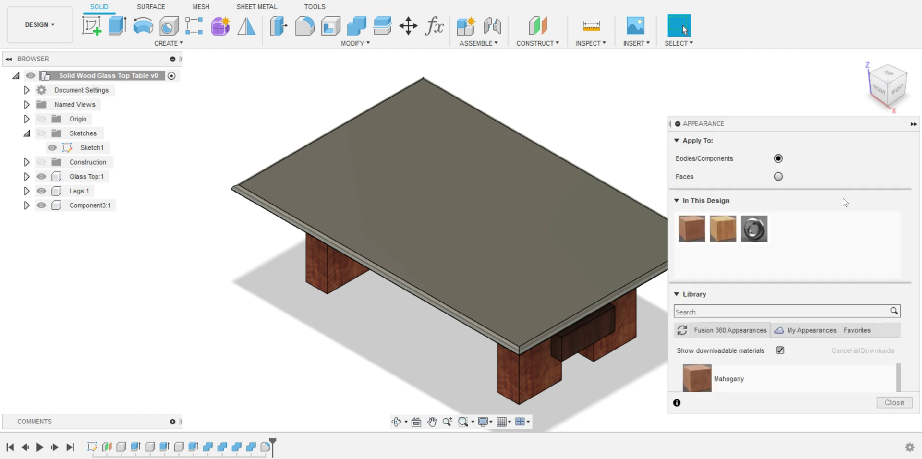
{"action": "scroll", "coordinate": [771, 345], "scroll_direction": "down", "scroll_amount": 2}
{"action": "scroll", "coordinate": [770, 338], "scroll_direction": "up", "scroll_amount": 5}
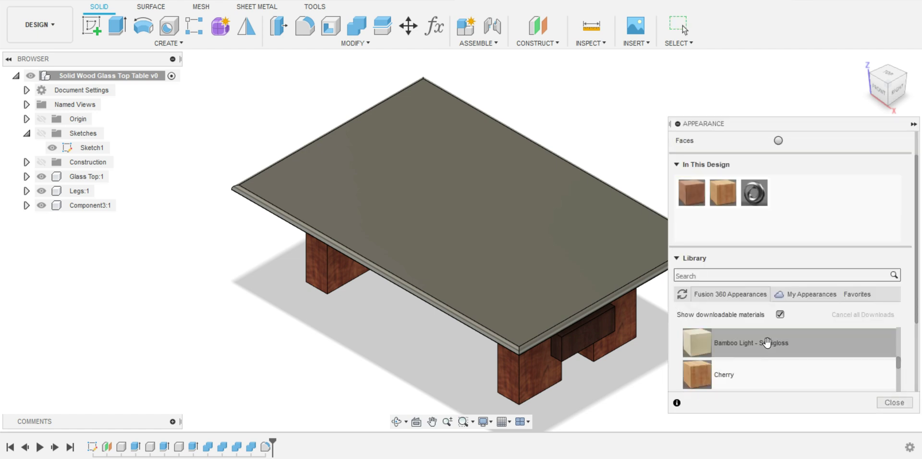
{"action": "scroll", "coordinate": [694, 338], "scroll_direction": "up", "scroll_amount": 2}
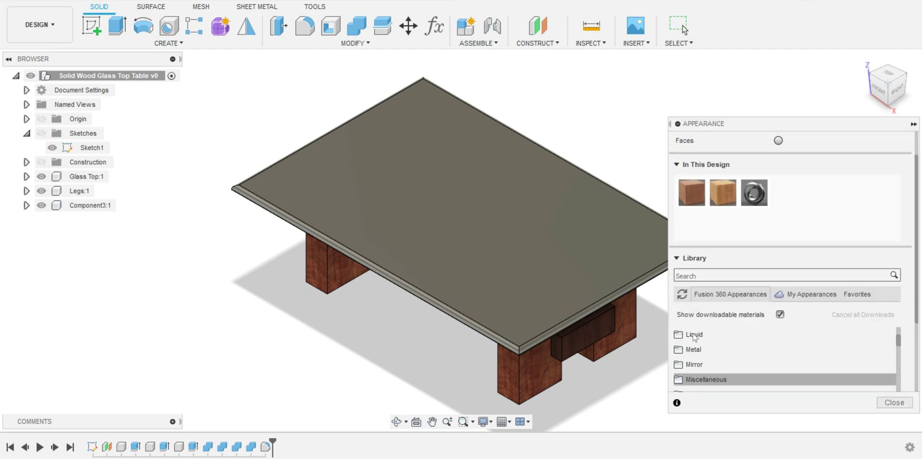
{"action": "scroll", "coordinate": [695, 338], "scroll_direction": "up", "scroll_amount": 2}
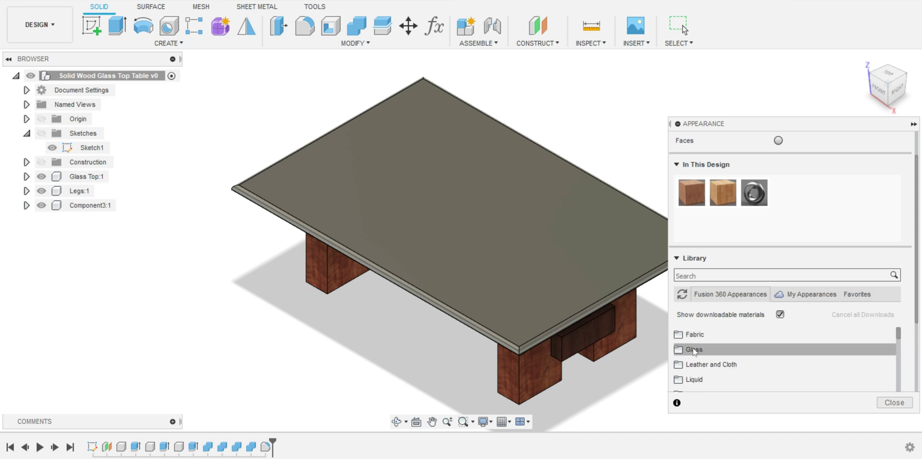
{"action": "left_click", "coordinate": [693, 350]}
{"action": "scroll", "coordinate": [695, 351], "scroll_direction": "down", "scroll_amount": 1}
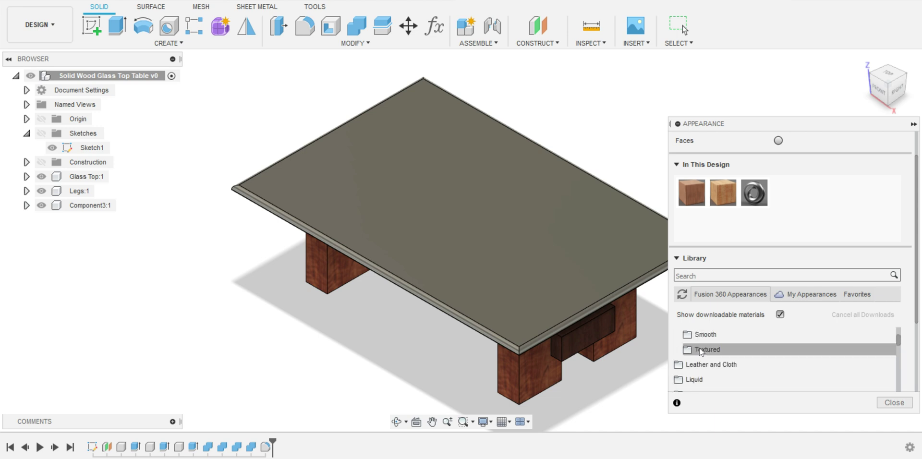
{"action": "scroll", "coordinate": [700, 348], "scroll_direction": "up", "scroll_amount": 1}
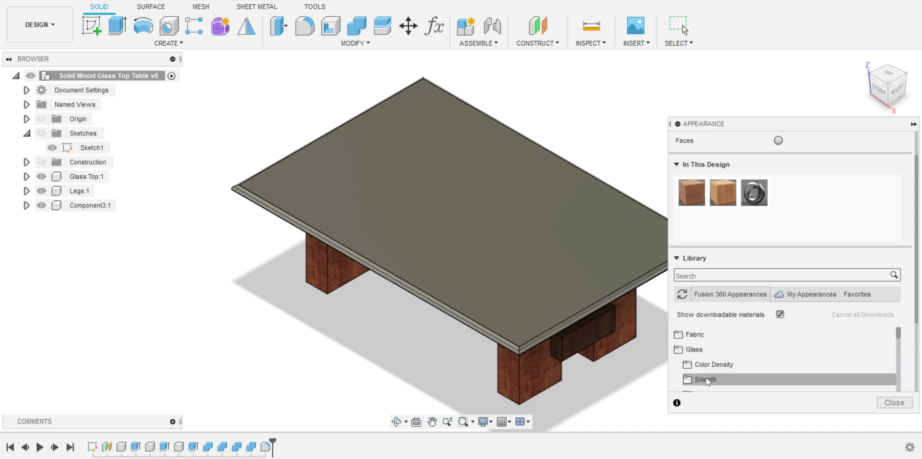
{"action": "scroll", "coordinate": [706, 377], "scroll_direction": "down", "scroll_amount": 1}
{"action": "left_click", "coordinate": [706, 348]}
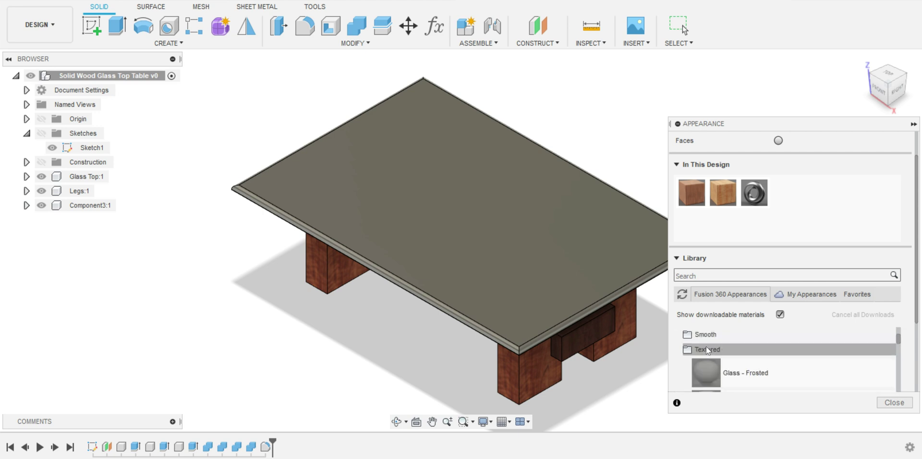
- Try the Glass - Frosted Medium, Glass - Lines and Glass - Frosted appearances on the Glass Top component
{"action": "scroll", "coordinate": [706, 346], "scroll_direction": "down", "scroll_amount": 1}
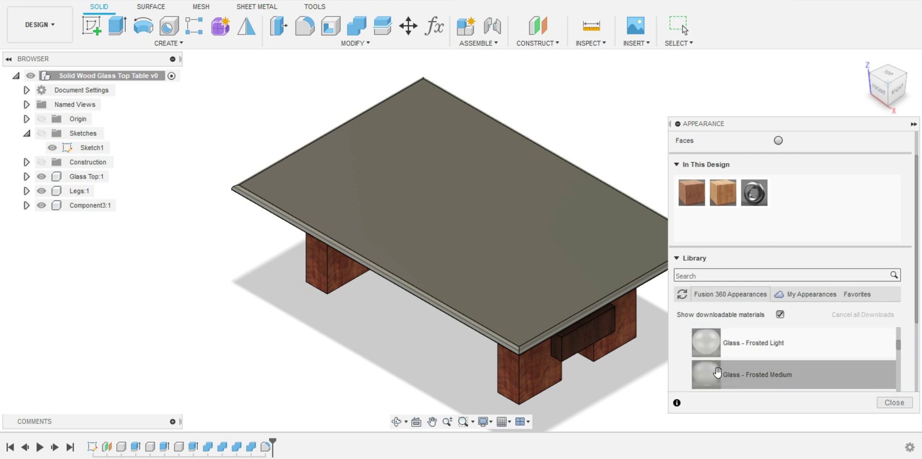
{"action": "left_click_drag", "start_coordinate": [727, 381], "coordinate": [90, 180]}
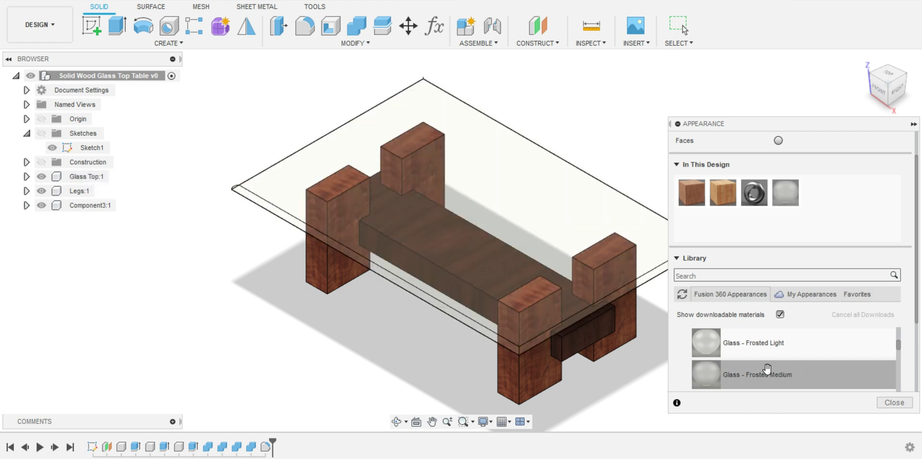
{"action": "scroll", "coordinate": [767, 370], "scroll_direction": "down", "scroll_amount": 2}
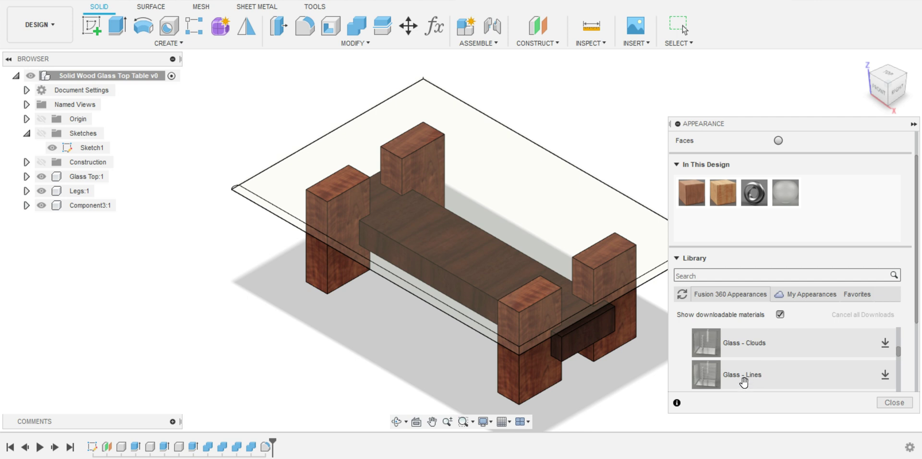
{"action": "left_click_drag", "start_coordinate": [714, 382], "coordinate": [80, 180]}
{"action": "scroll", "coordinate": [739, 374], "scroll_direction": "up", "scroll_amount": 2}
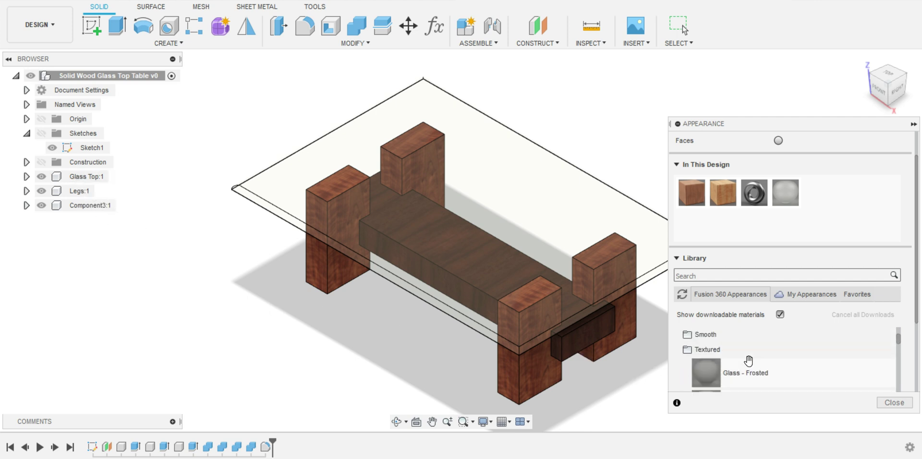
{"action": "left_click_drag", "start_coordinate": [705, 378], "coordinate": [75, 182]}
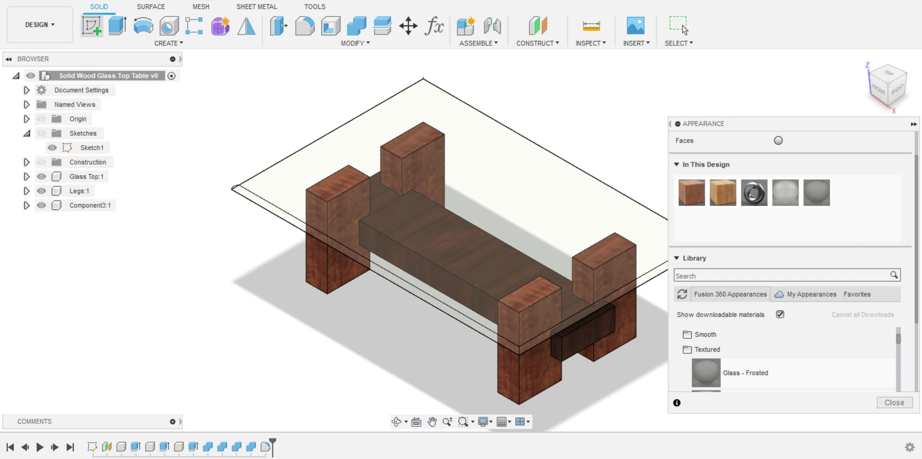
{"action": "left_click", "coordinate": [684, 29]}
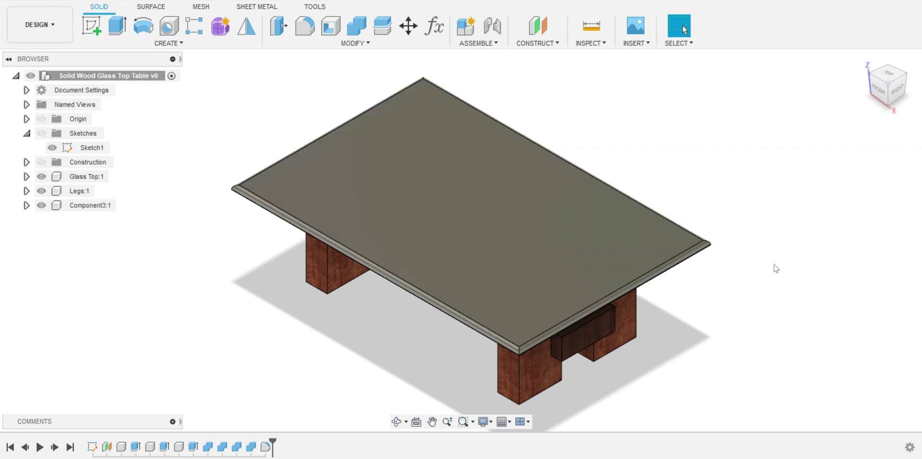
- Reopen the Appearance settings, collapse the appearances used in this design, and try to apply Glass - Mosaic to the Glass Top component
{"action": "key", "text": "a"}
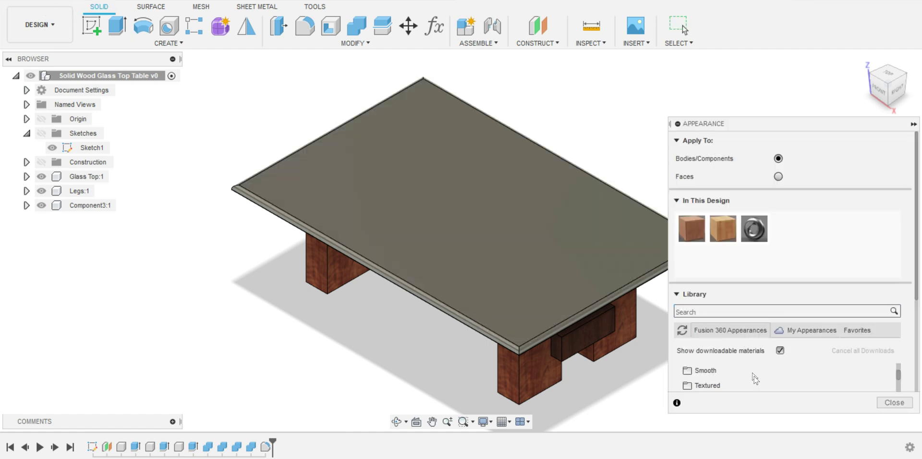
{"action": "scroll", "coordinate": [756, 379], "scroll_direction": "down", "scroll_amount": 2}
{"action": "scroll", "coordinate": [755, 379], "scroll_direction": "up", "scroll_amount": 3}
{"action": "left_click", "coordinate": [677, 201]}
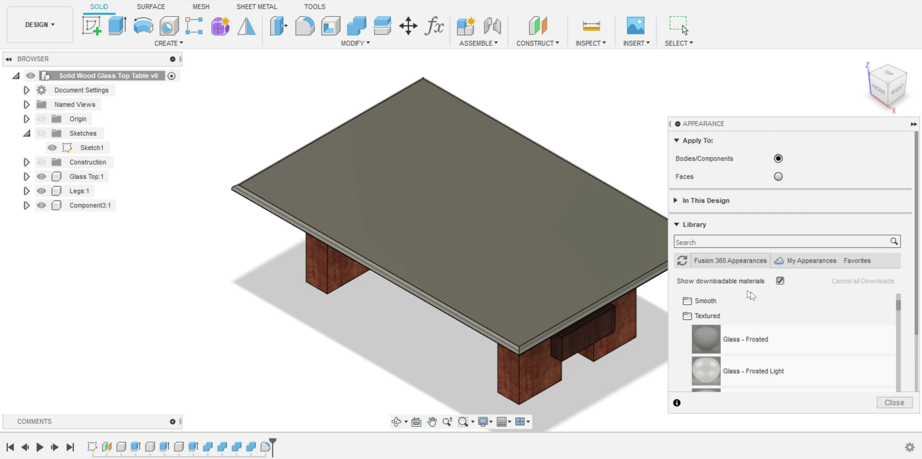
{"action": "scroll", "coordinate": [799, 360], "scroll_direction": "down", "scroll_amount": 2}
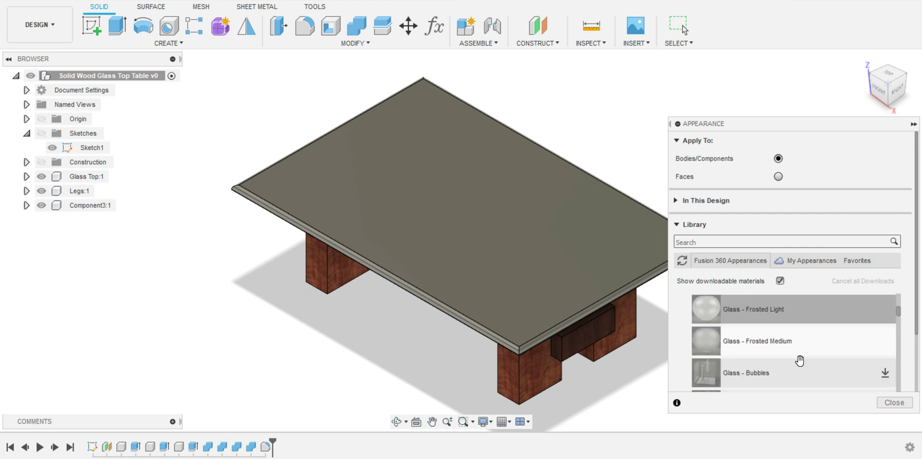
{"action": "scroll", "coordinate": [800, 360], "scroll_direction": "down", "scroll_amount": 3}
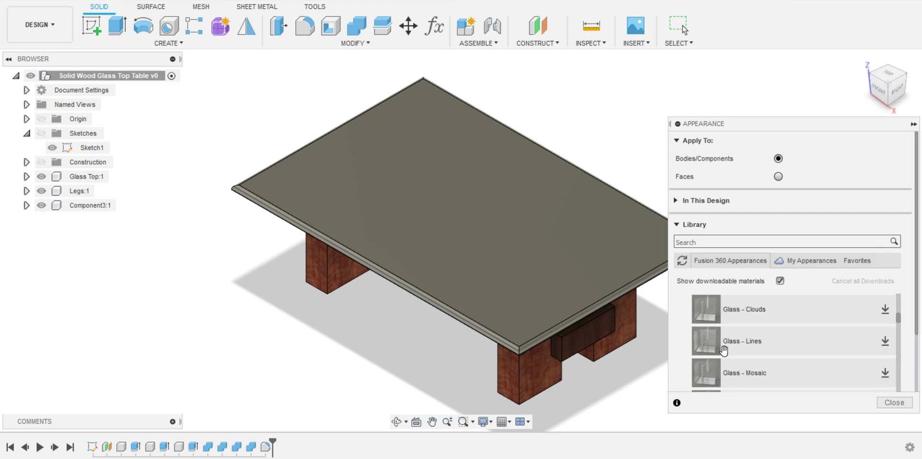
{"action": "left_click_drag", "start_coordinate": [714, 375], "coordinate": [86, 181]}
{"action": "left_click", "coordinate": [86, 181]}
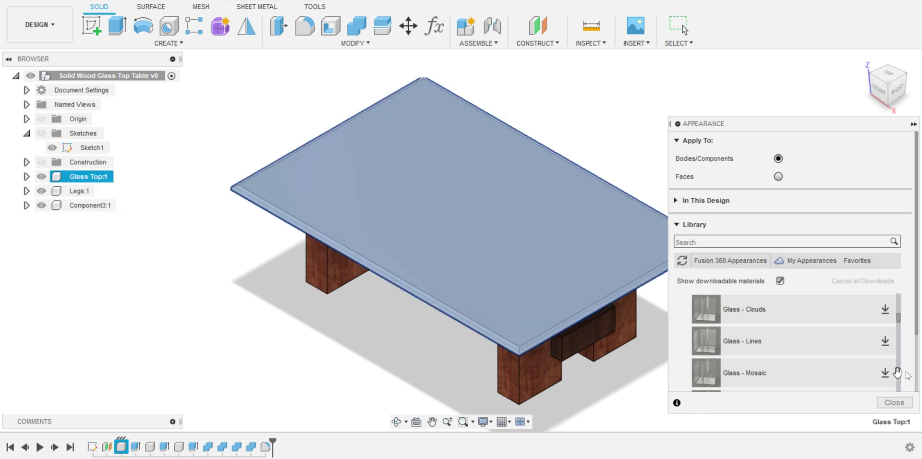
- Request downloads of the Glass - Mosaic, Glass - Lines, Glass - Clouds and Glass - Noise appearances
{"action": "left_click", "coordinate": [885, 373]}
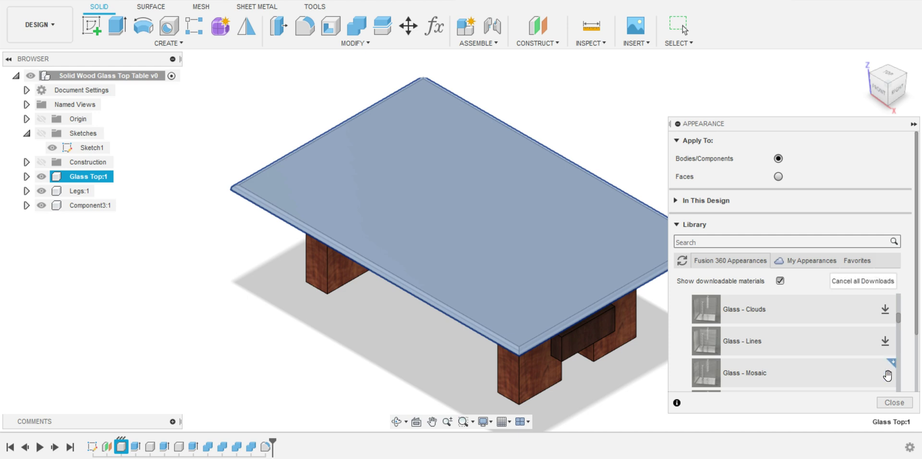
{"action": "left_click", "coordinate": [885, 341]}
{"action": "left_click", "coordinate": [884, 311]}
{"action": "scroll", "coordinate": [801, 361], "scroll_direction": "down", "scroll_amount": 3}
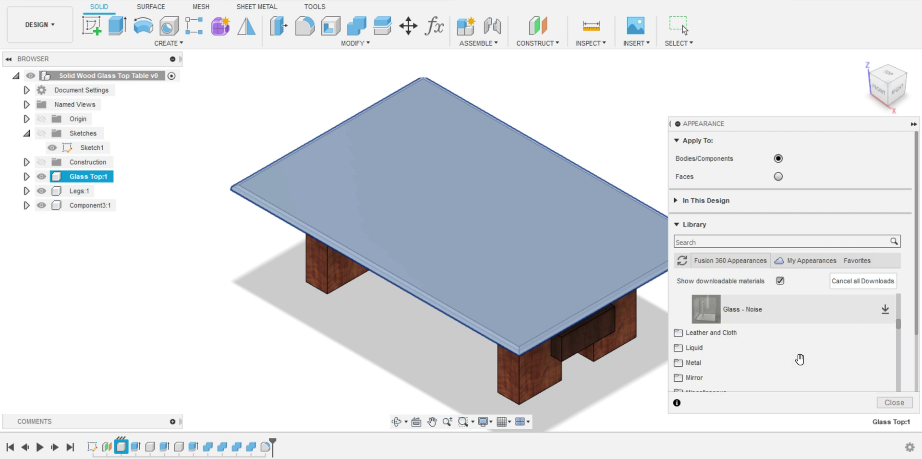
{"action": "left_click", "coordinate": [885, 311]}
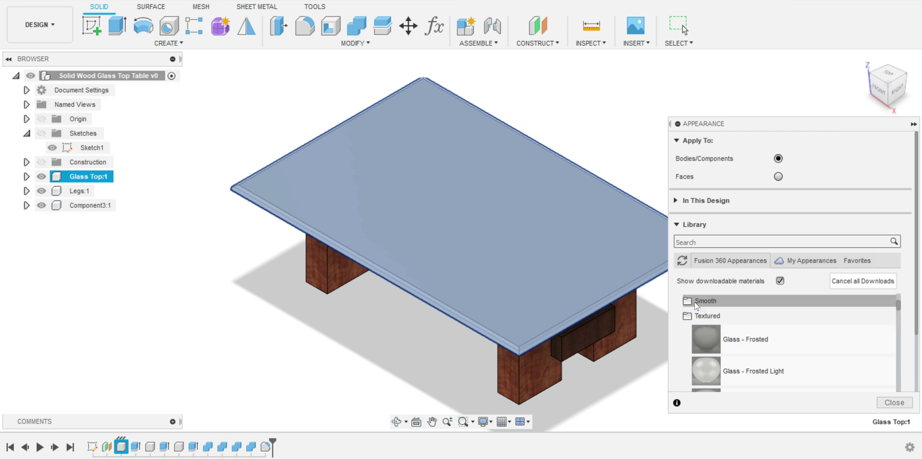
- Expand the Smooth glass category and try Glass (Blue), Glass (Bronze) and Glass - Window on the Glass Top component
{"action": "left_click", "coordinate": [696, 301]}
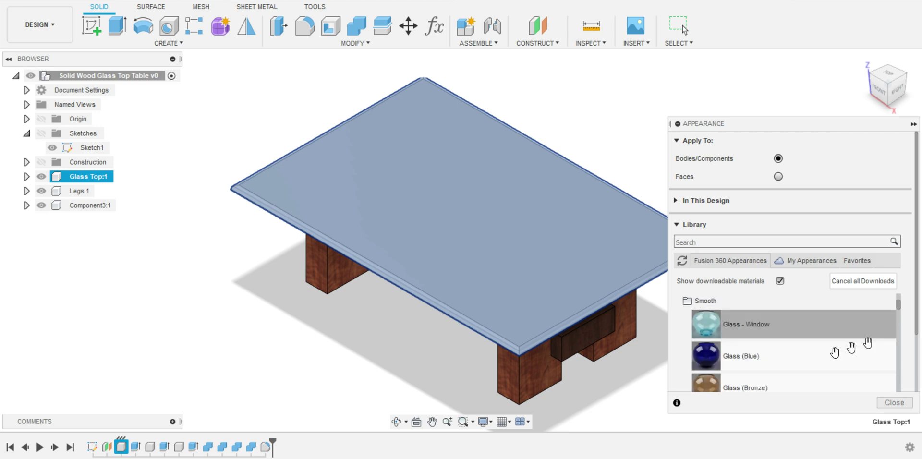
{"action": "left_click_drag", "start_coordinate": [723, 365], "coordinate": [89, 177]}
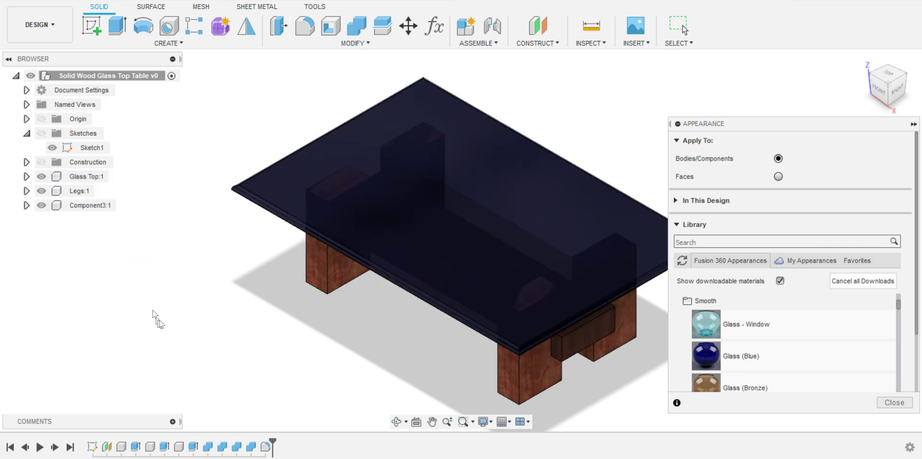
{"action": "left_click_drag", "start_coordinate": [703, 384], "coordinate": [72, 177]}
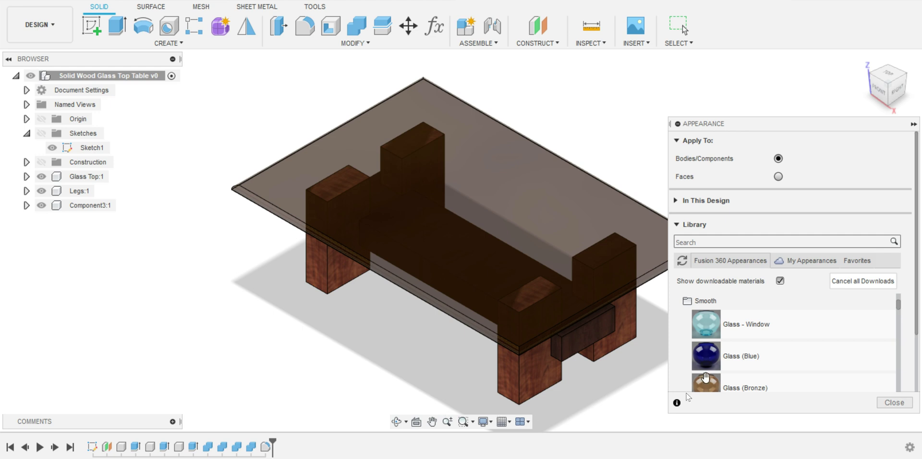
{"action": "left_click_drag", "start_coordinate": [705, 325], "coordinate": [87, 176]}
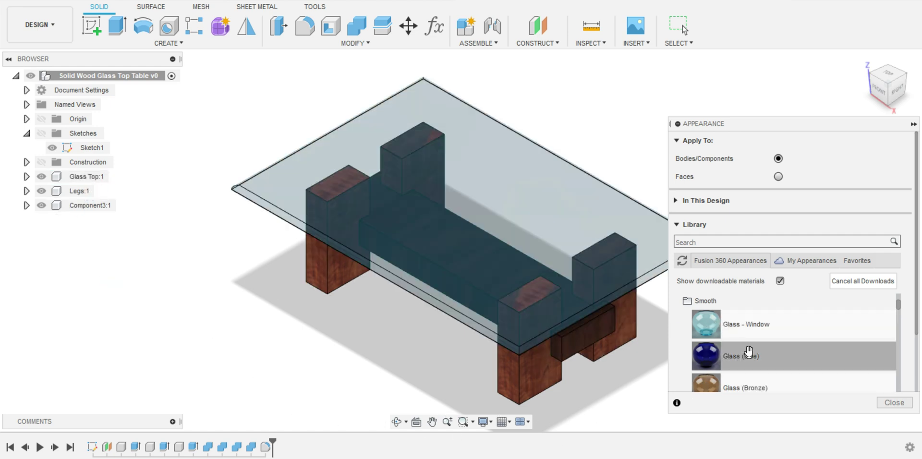
- Try the smooth Glass (Green) and Glass (Red) appearances on the Glass Top component
{"action": "scroll", "coordinate": [709, 356], "scroll_direction": "down", "scroll_amount": 2}
{"action": "left_click_drag", "start_coordinate": [706, 380], "coordinate": [95, 173]}
{"action": "scroll", "coordinate": [725, 372], "scroll_direction": "down", "scroll_amount": 2}
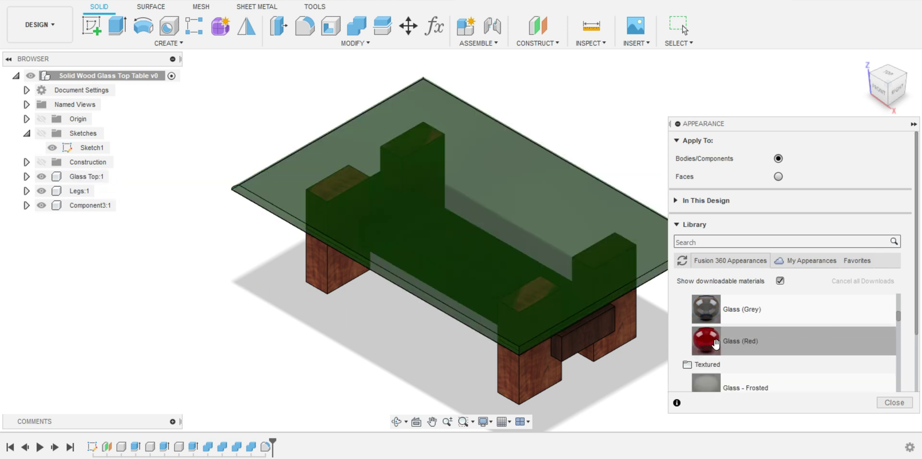
{"action": "mouse_move", "coordinate": [706, 341]}
{"action": "left_mouse_down"}
{"action": "mouse_move", "coordinate": [114, 212]}
{"action": "mouse_move", "coordinate": [93, 178]}
{"action": "left_mouse_up"}
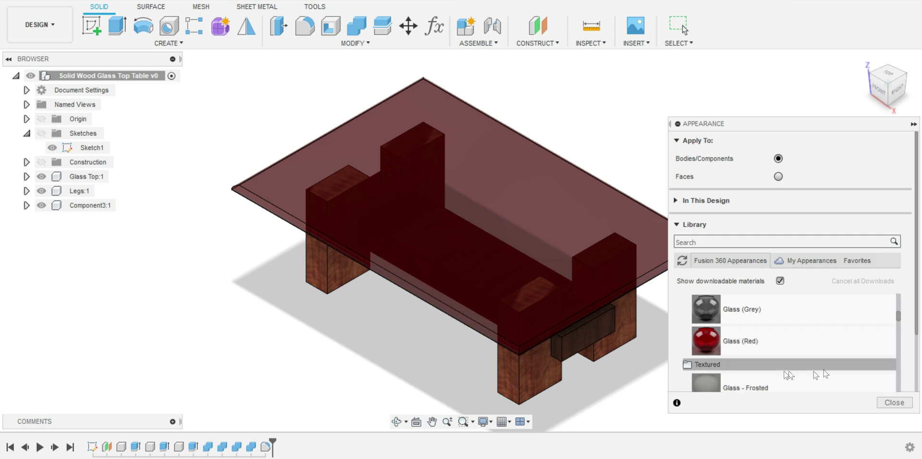
- Try the textured Glass - Frosted and Glass - Clouds appearances on the Glass Top component
{"action": "left_click_drag", "start_coordinate": [704, 388], "coordinate": [90, 180]}
{"action": "scroll", "coordinate": [732, 354], "scroll_direction": "down", "scroll_amount": 3}
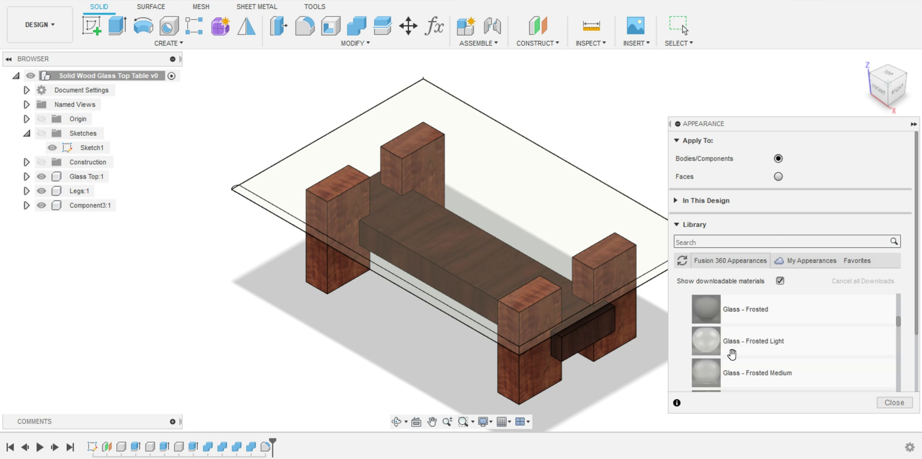
{"action": "scroll", "coordinate": [721, 353], "scroll_direction": "up", "scroll_amount": 3}
{"action": "left_click_drag", "start_coordinate": [707, 352], "coordinate": [100, 176]}
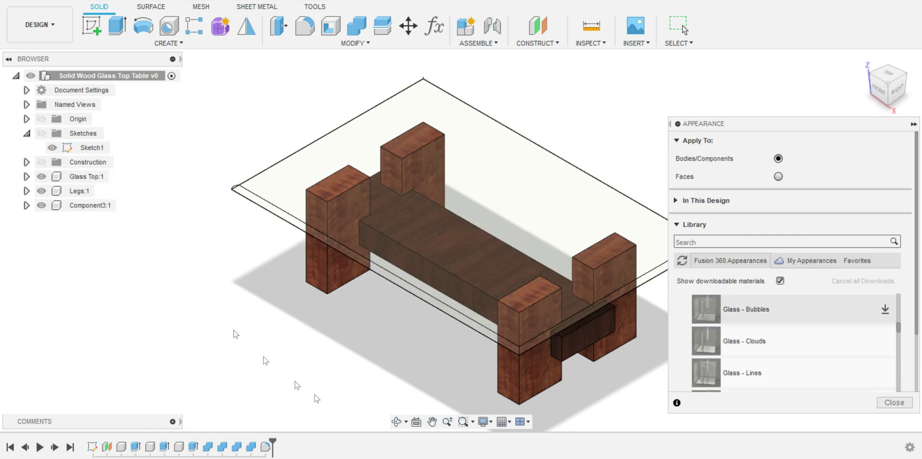
- Apply Glass - Lines to the Glass Top component, and try another textured glass from the end of the list
{"action": "left_click_drag", "start_coordinate": [743, 380], "coordinate": [743, 380]}
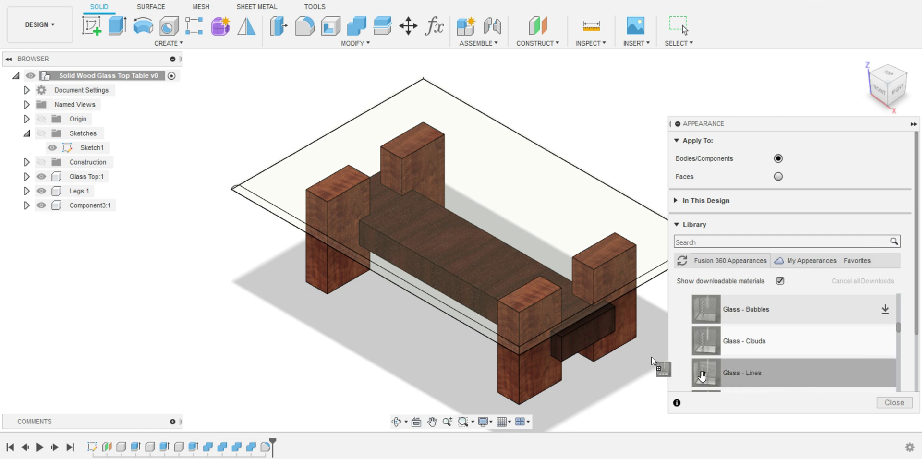
{"action": "left_click_drag", "start_coordinate": [651, 356], "coordinate": [100, 176]}
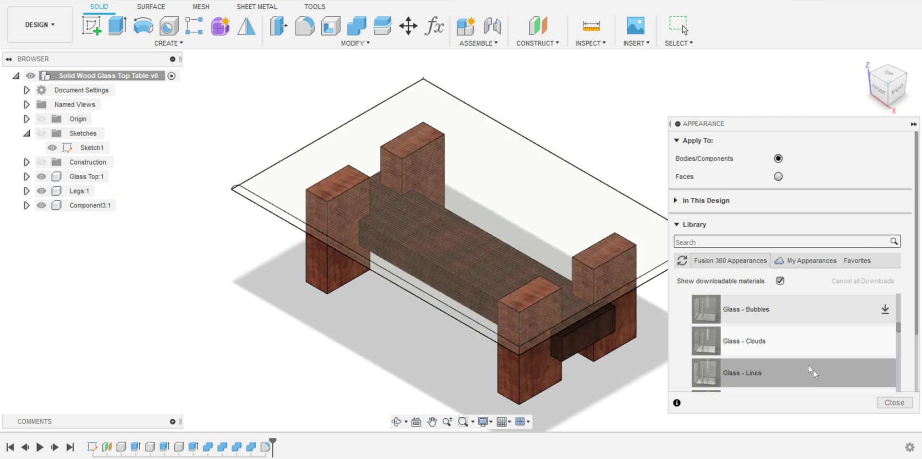
{"action": "scroll", "coordinate": [796, 359], "scroll_direction": "down", "scroll_amount": 3}
{"action": "left_click_drag", "start_coordinate": [703, 341], "coordinate": [101, 177]}
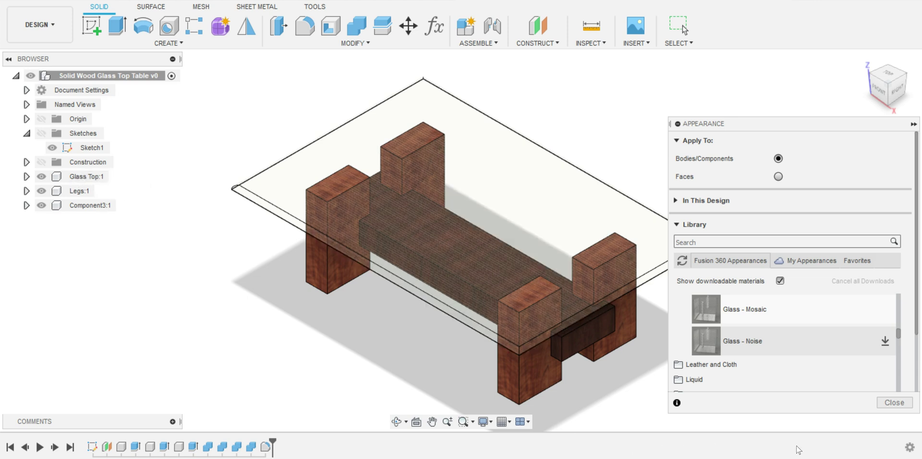
- Expand the Color Density category under Glass in the appearance library
{"action": "scroll", "coordinate": [723, 349], "scroll_direction": "up", "scroll_amount": 4}
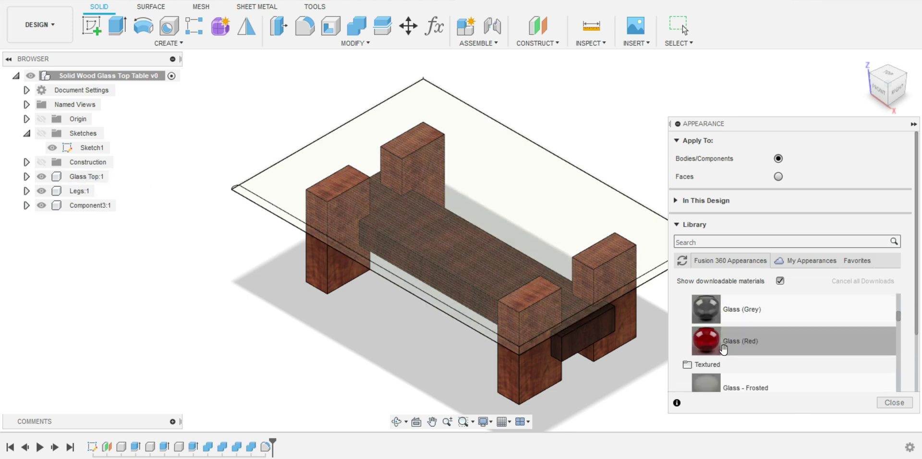
{"action": "scroll", "coordinate": [729, 353], "scroll_direction": "up", "scroll_amount": 2}
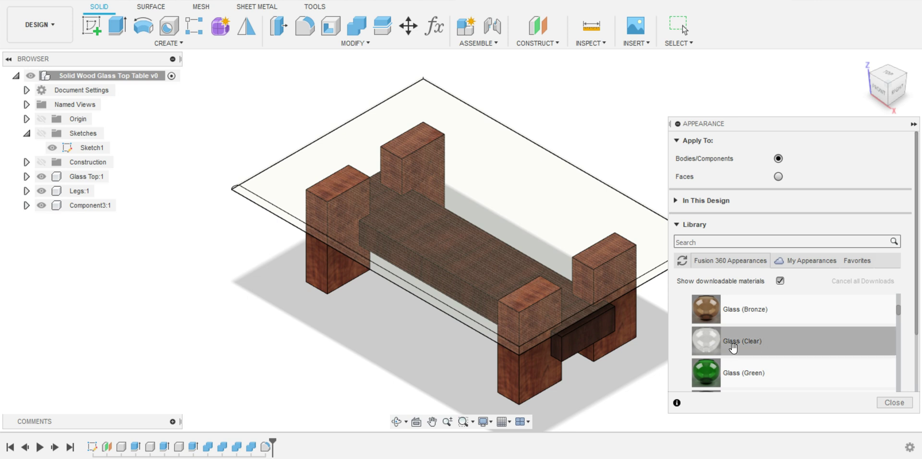
{"action": "scroll", "coordinate": [732, 347], "scroll_direction": "up", "scroll_amount": 3}
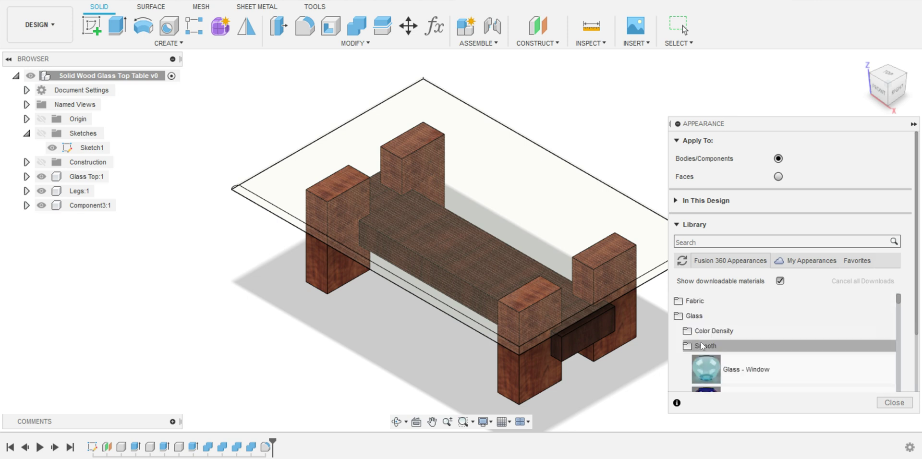
{"action": "left_click", "coordinate": [699, 330]}
{"action": "scroll", "coordinate": [809, 352], "scroll_direction": "down", "scroll_amount": 1}
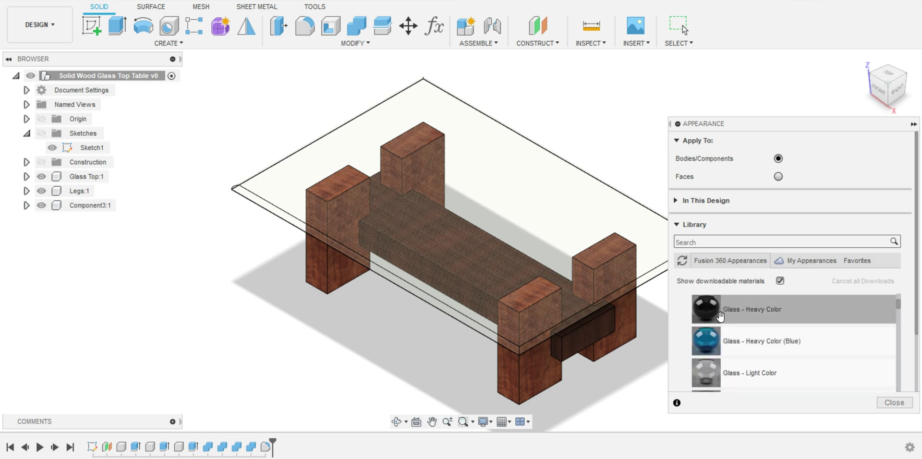
- Try Glass - Heavy Color, Glass - Heavy Color (Blue) and Glass - Light Color on the Glass Top component
{"action": "left_click_drag", "start_coordinate": [704, 311], "coordinate": [82, 175]}
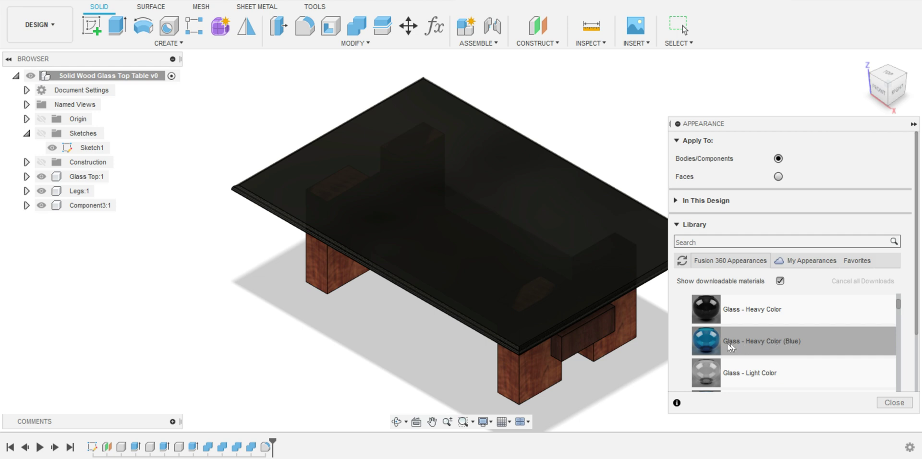
{"action": "left_click_drag", "start_coordinate": [710, 337], "coordinate": [92, 178]}
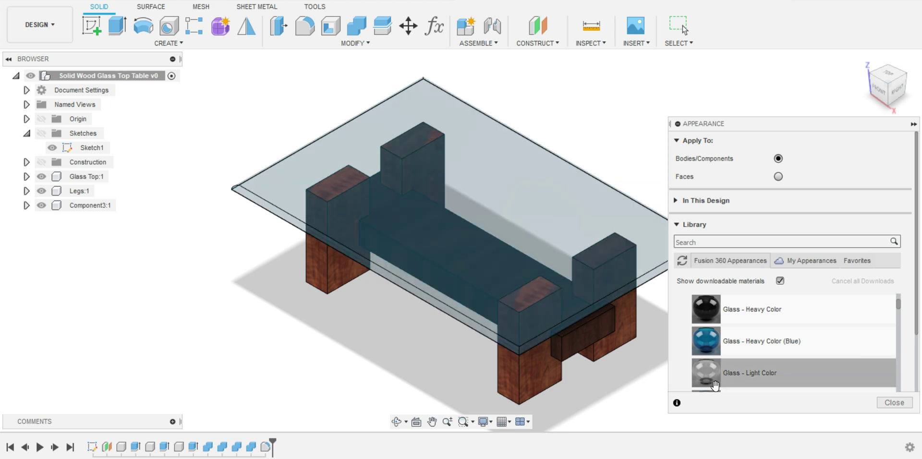
{"action": "left_click_drag", "start_coordinate": [710, 376], "coordinate": [86, 179]}
- Try the smooth Glass (Bronze) and Glass (Red) appearances on the Glass Top component
{"action": "scroll", "coordinate": [726, 356], "scroll_direction": "down", "scroll_amount": 2}
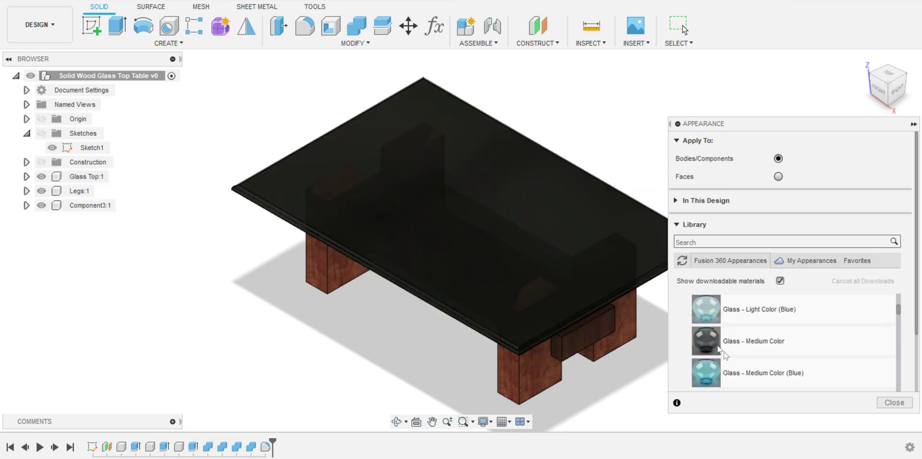
{"action": "scroll", "coordinate": [714, 380], "scroll_direction": "down", "scroll_amount": 3}
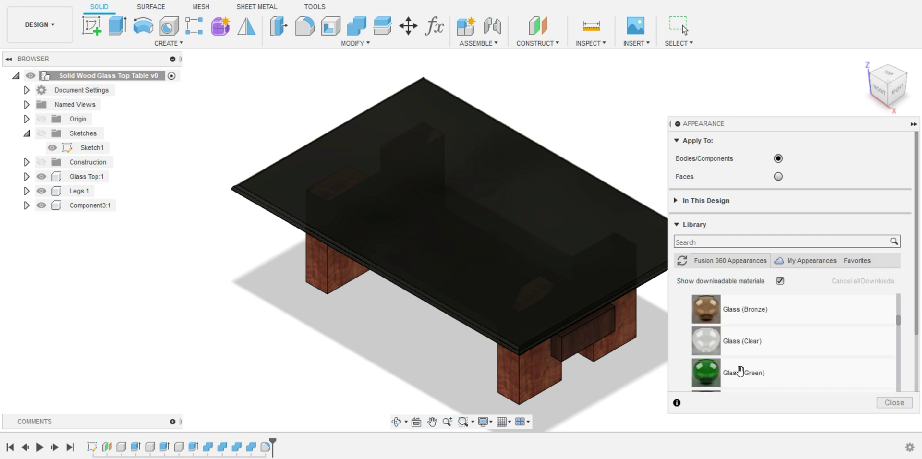
{"action": "left_click_drag", "start_coordinate": [707, 308], "coordinate": [70, 180]}
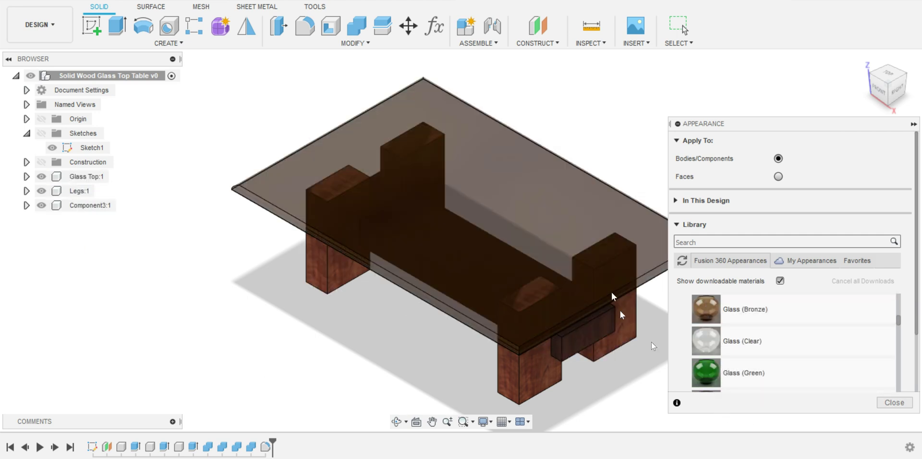
{"action": "scroll", "coordinate": [598, 240], "scroll_direction": "down", "scroll_amount": 4}
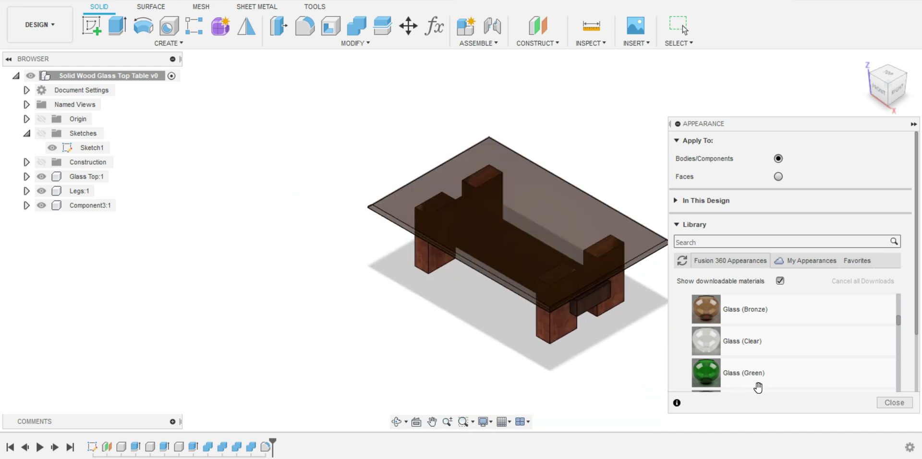
{"action": "scroll", "coordinate": [758, 386], "scroll_direction": "down", "scroll_amount": 3}
{"action": "left_click_drag", "start_coordinate": [706, 341], "coordinate": [72, 179]}
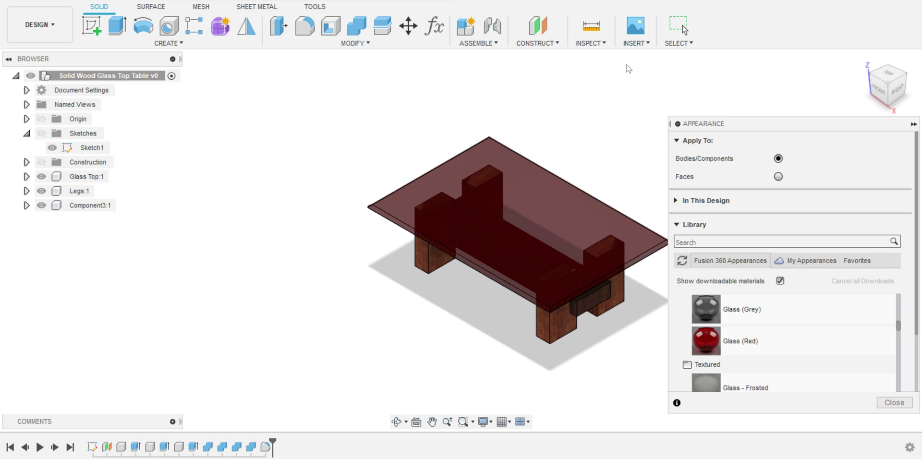
{"action": "middle_click_drag", "start_coordinate": [628, 68], "coordinate": [488, 91]}
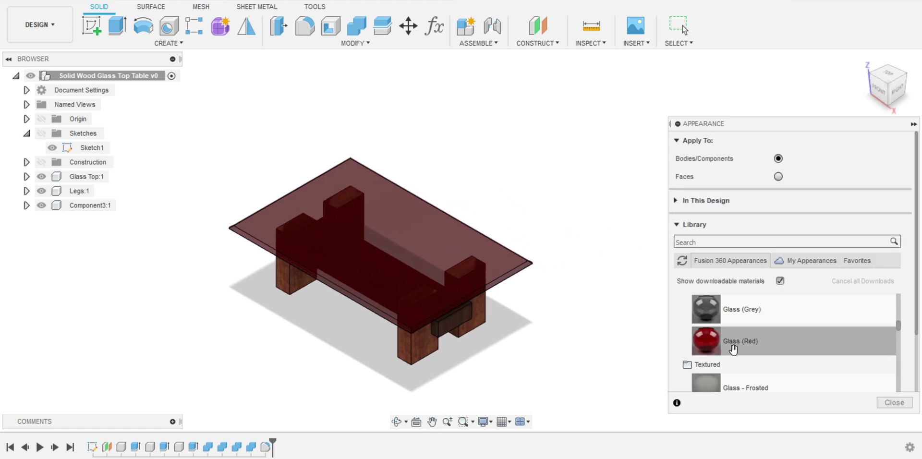
- Try the smooth Glass (Green), Glass (Bronze) and Glass (Blue) appearances on the Glass Top component
{"action": "scroll", "coordinate": [734, 349], "scroll_direction": "up", "scroll_amount": 3}
{"action": "left_click_drag", "start_coordinate": [714, 371], "coordinate": [91, 177]}
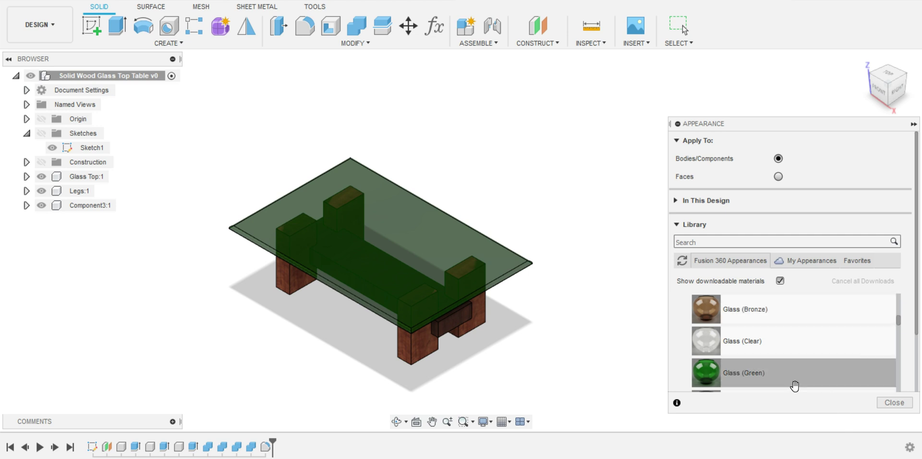
{"action": "scroll", "coordinate": [751, 358], "scroll_direction": "up", "scroll_amount": 2}
{"action": "left_click_drag", "start_coordinate": [749, 384], "coordinate": [82, 182]}
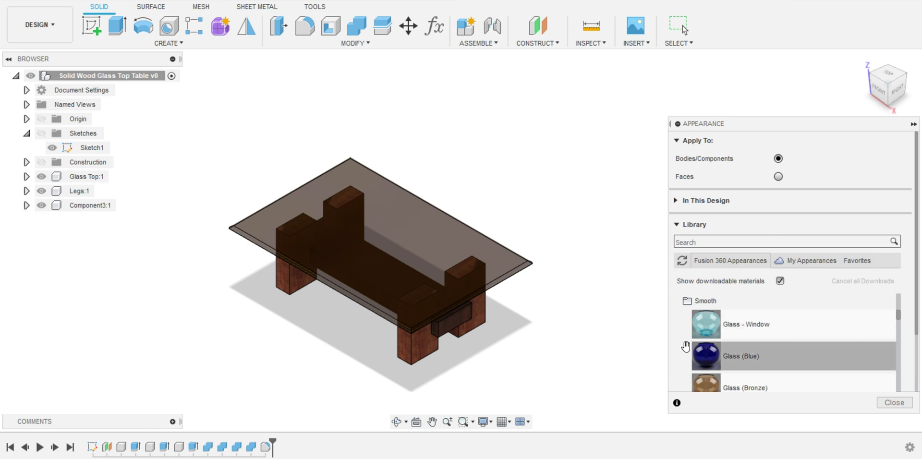
{"action": "left_click_drag", "start_coordinate": [692, 352], "coordinate": [87, 177]}
- Apply Glass - Light Color (Blue) to the Glass Top component and finish the appearance assignment
{"action": "scroll", "coordinate": [691, 312], "scroll_direction": "down", "scroll_amount": 3}
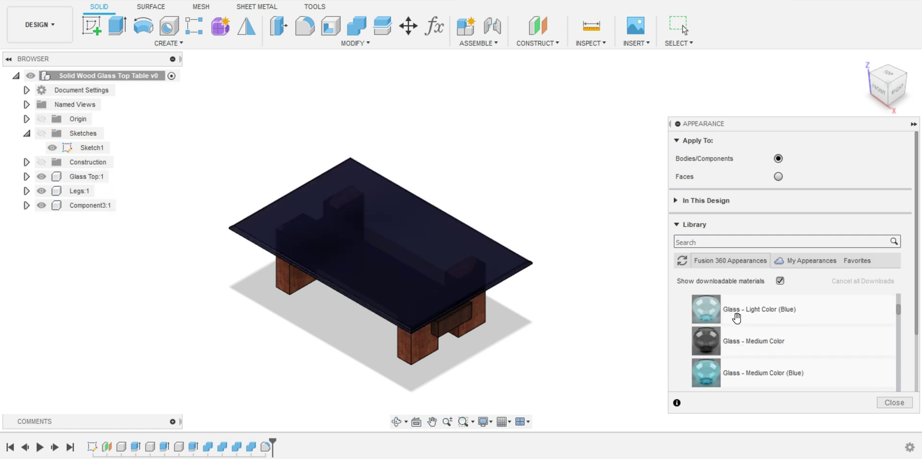
{"action": "left_click_drag", "start_coordinate": [738, 321], "coordinate": [92, 178]}
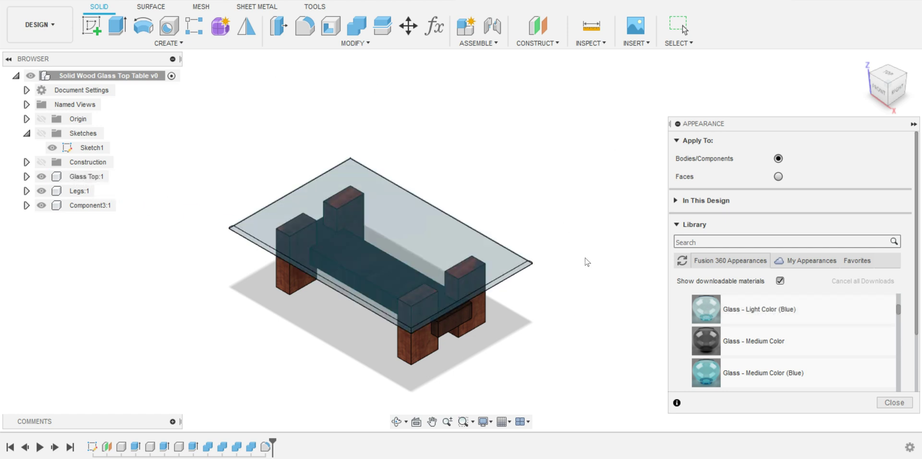
{"action": "left_click", "coordinate": [898, 89]}
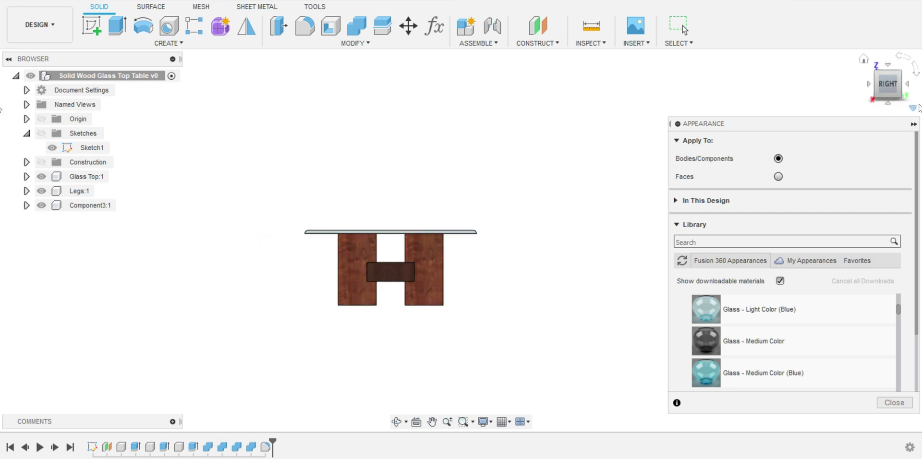
{"action": "key", "text": "Escape"}
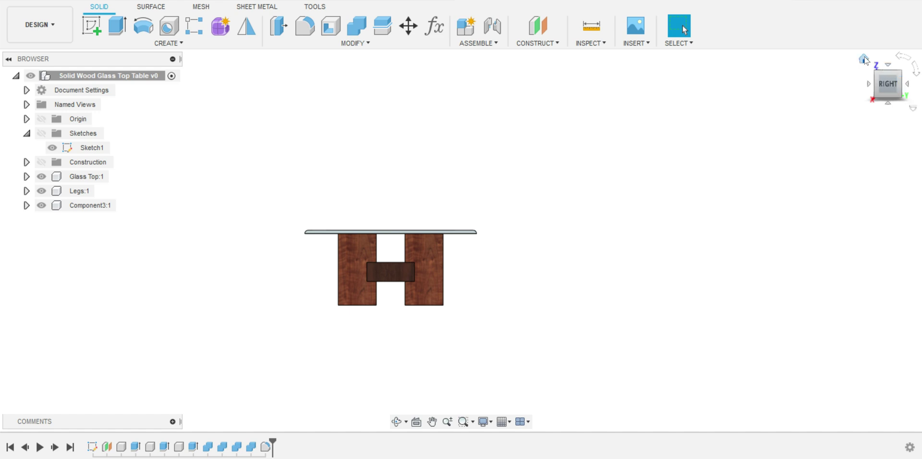
- Collapse the browser and examine the finished table from the home view and a lower angle
{"action": "left_click", "coordinate": [864, 59]}
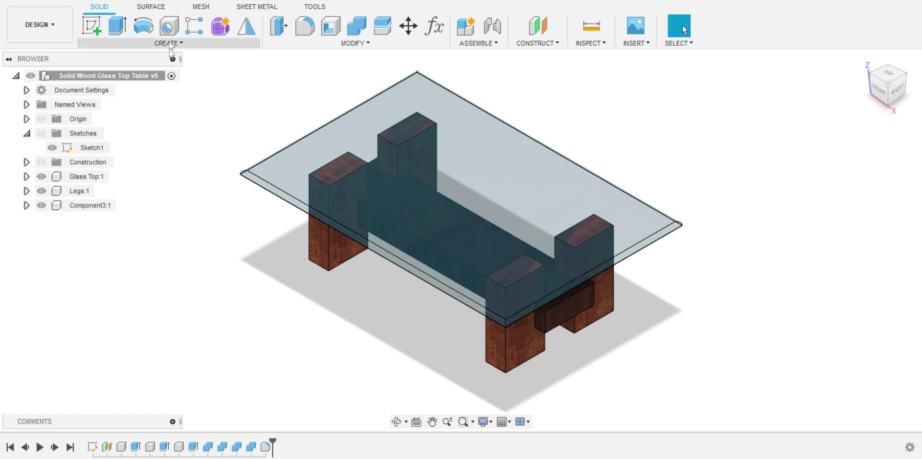
{"action": "left_click", "coordinate": [9, 58]}
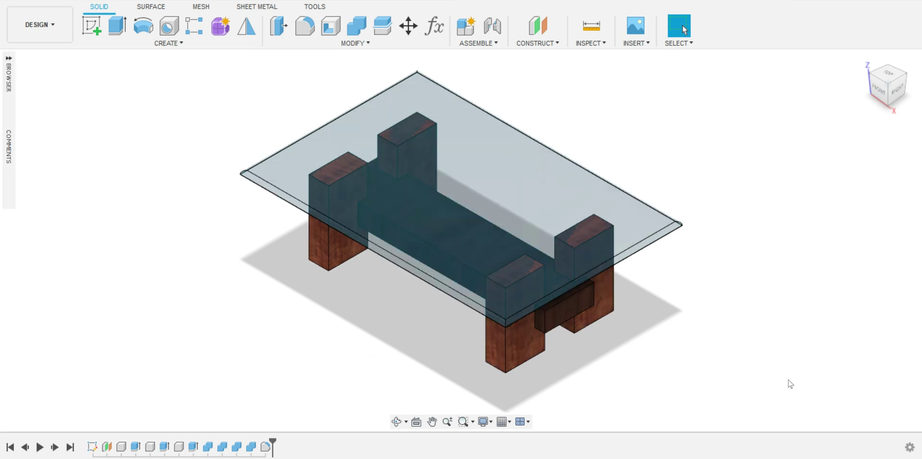
{"action": "middle_click_drag", "start_coordinate": [790, 384], "coordinate": [779, 354], "text": "shift"}
{"action": "key", "text": "Escape"}
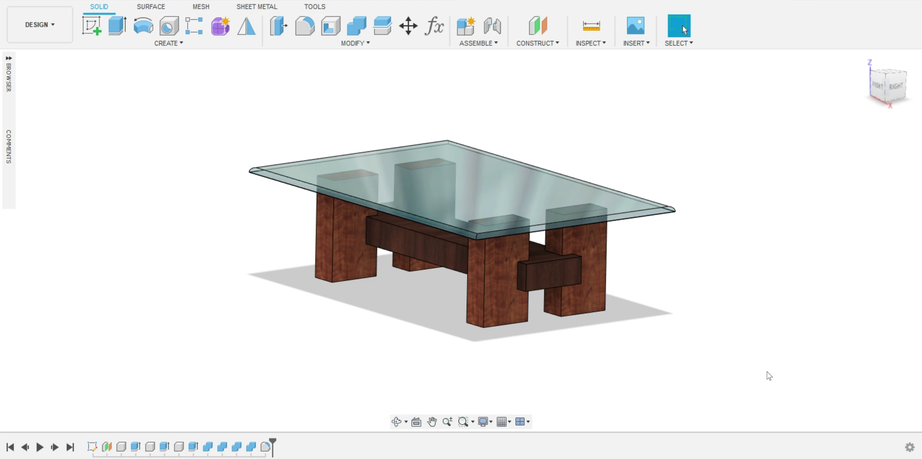